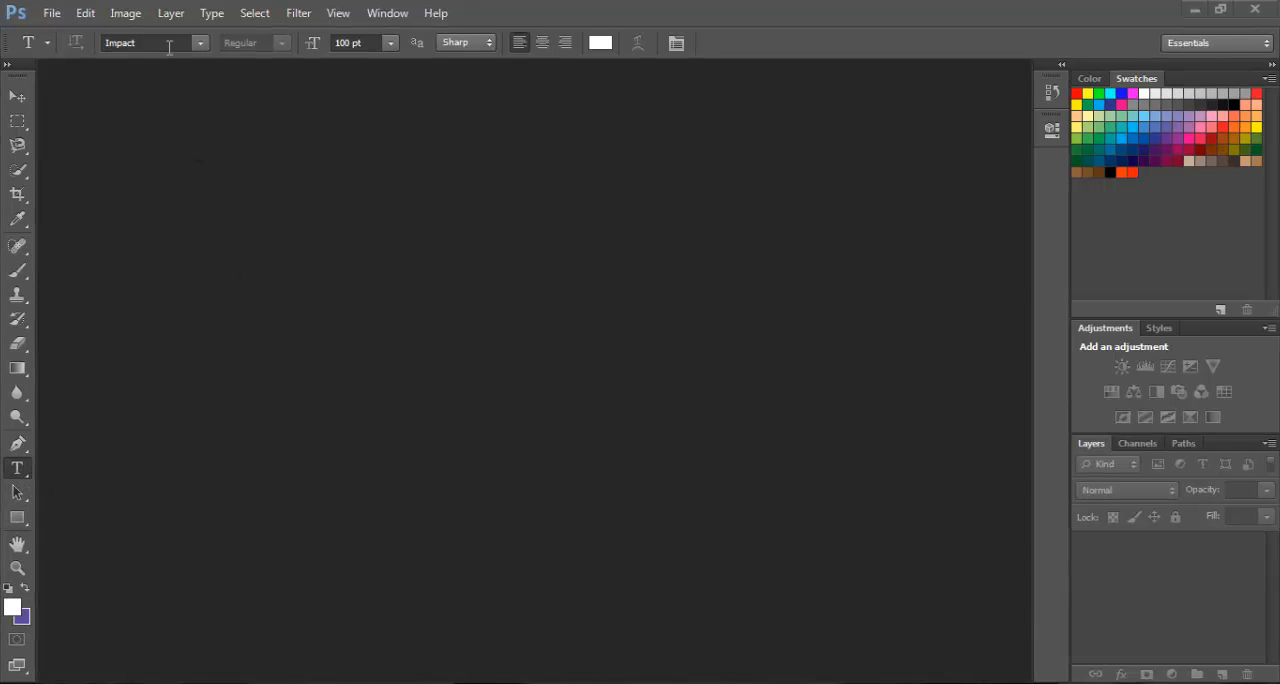
Review the Type tool's available fonts, font sizes and text colour picker without changing any setting
click(199, 44)
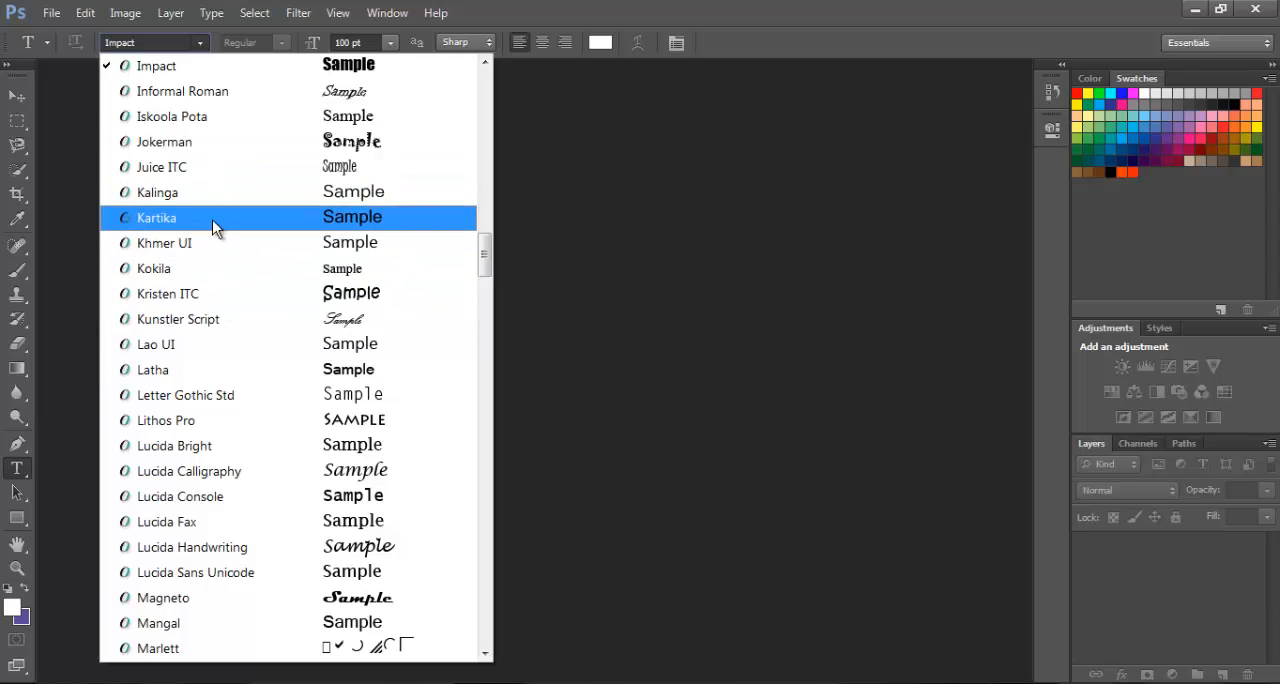
click(84, 81)
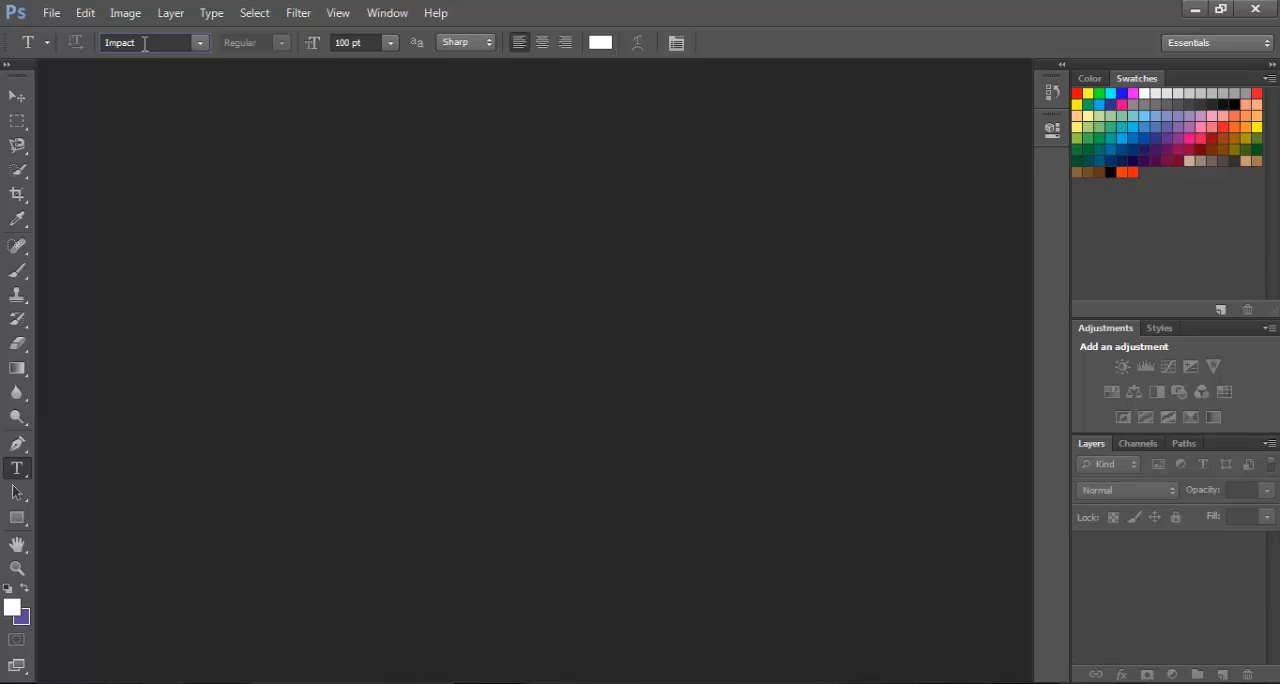
click(389, 42)
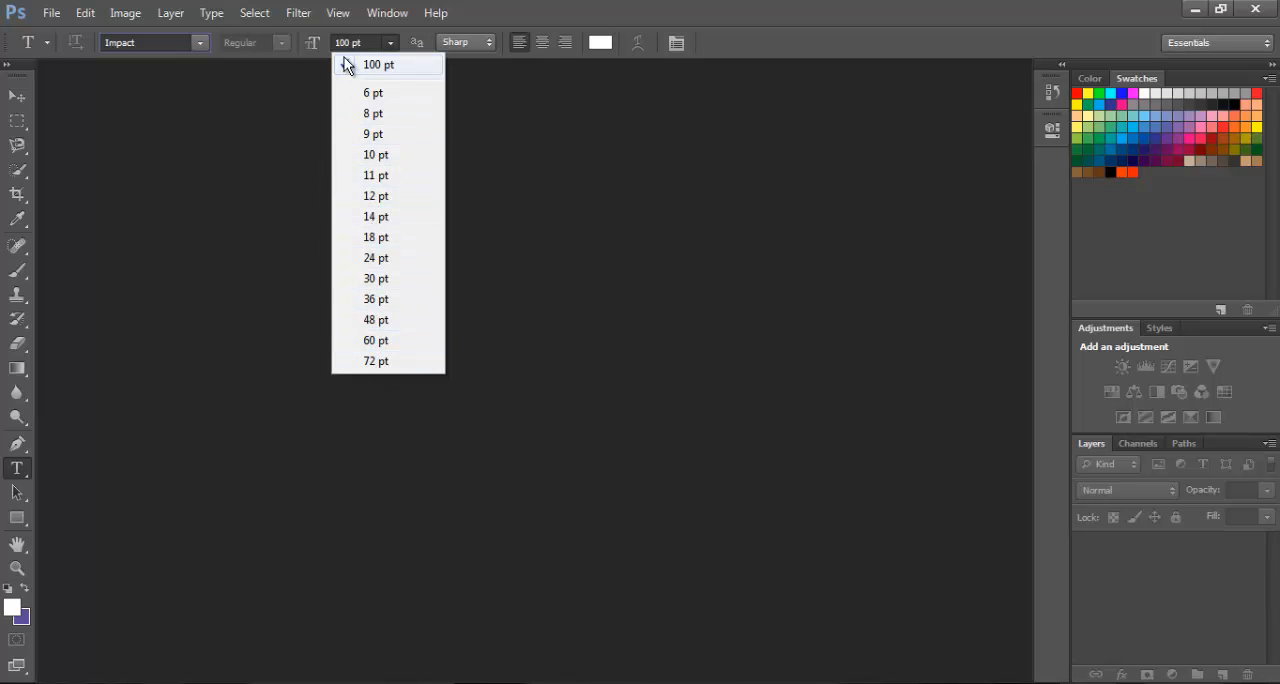
click(375, 47)
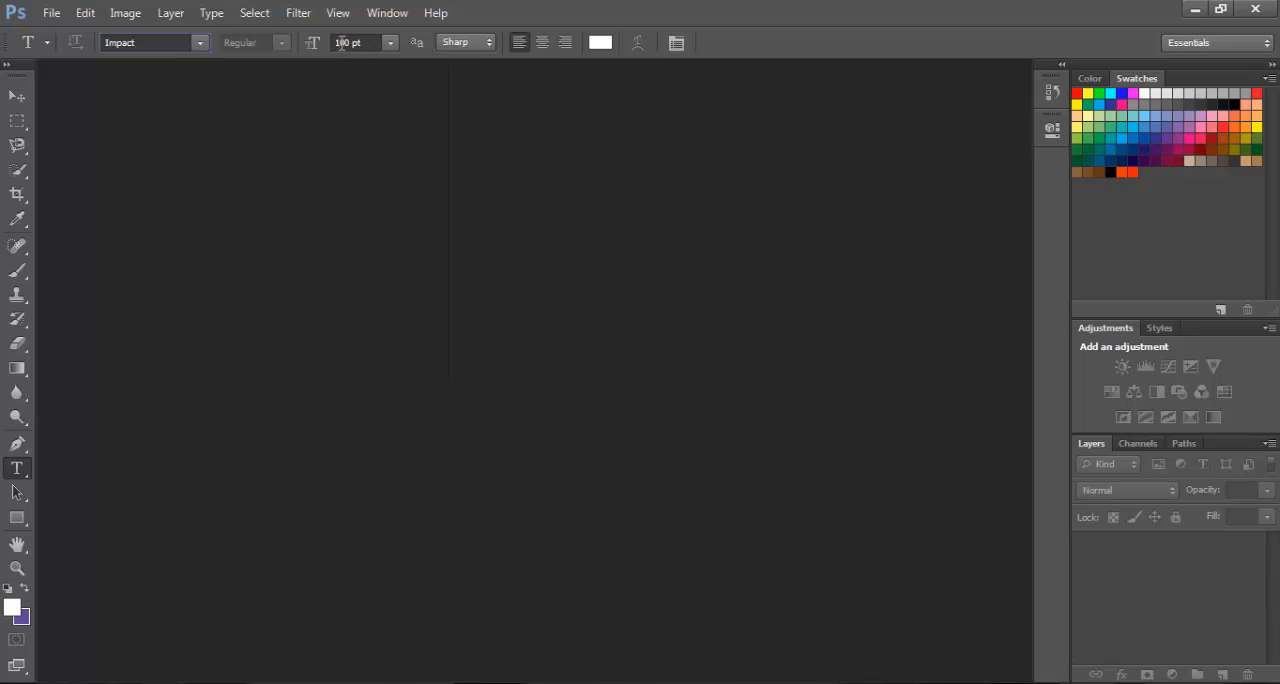
click(341, 44)
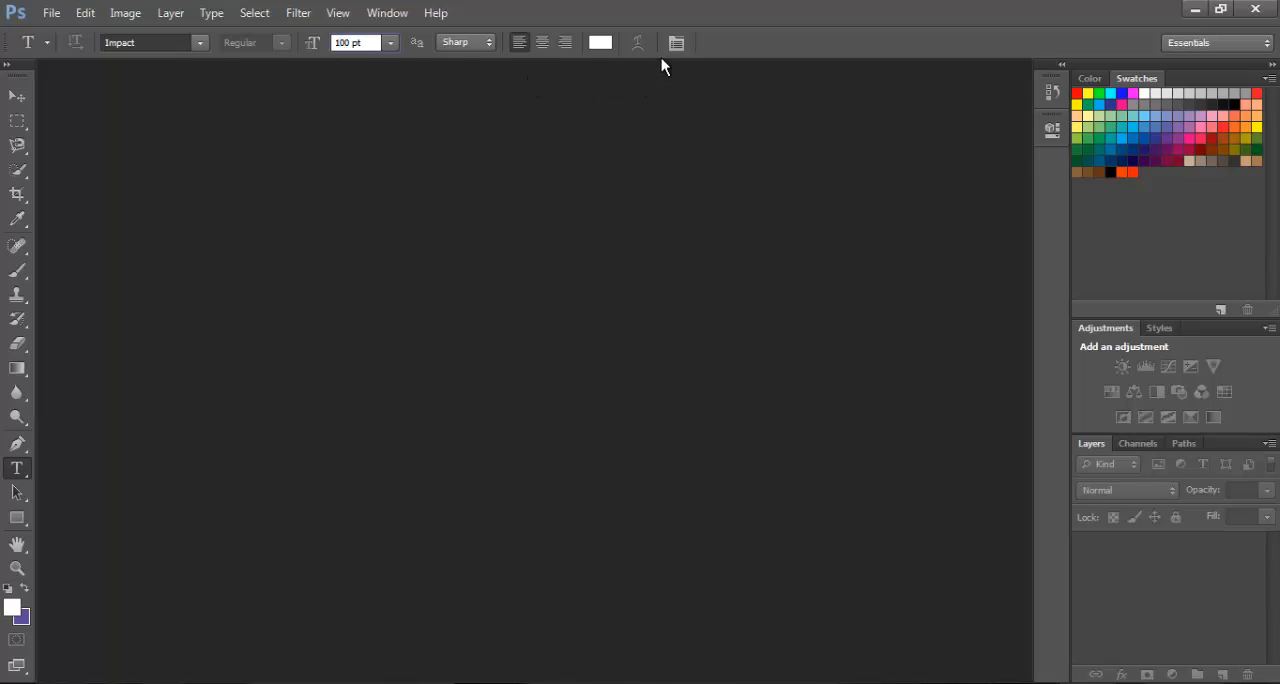
click(598, 43)
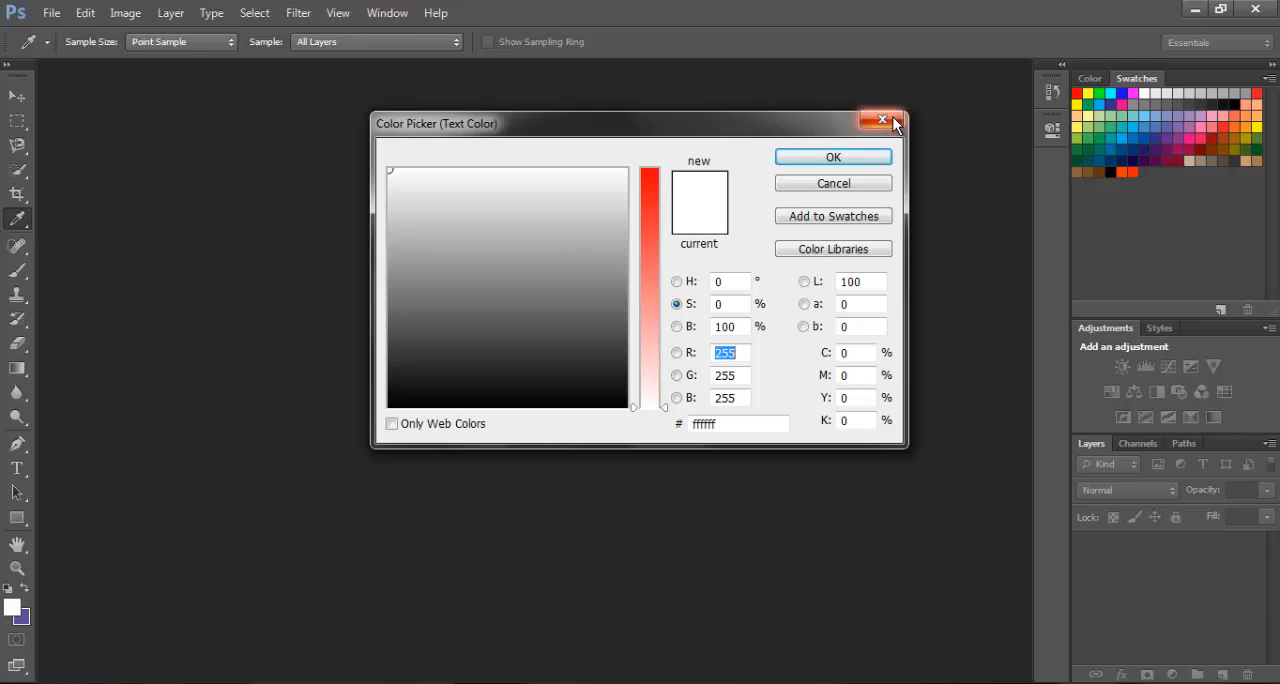
click(893, 118)
click(597, 44)
click(893, 118)
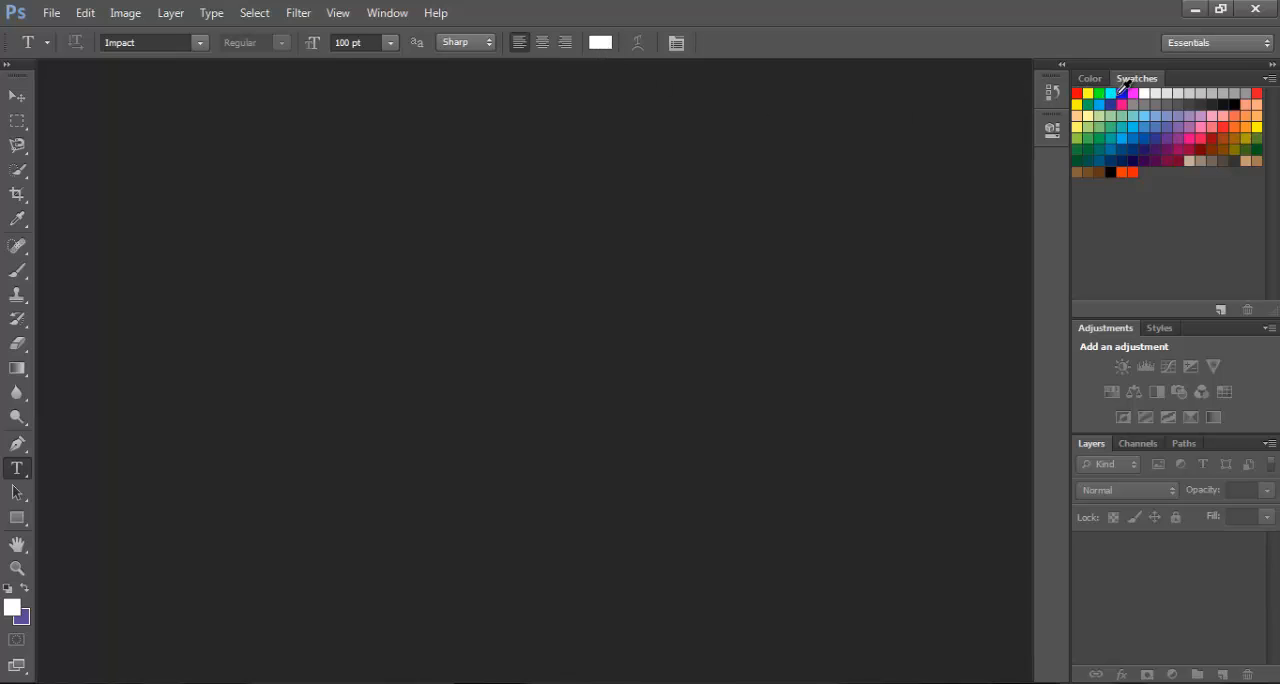
Try blue, cyan and black swatches as the text colour and set it back to white
click(1120, 93)
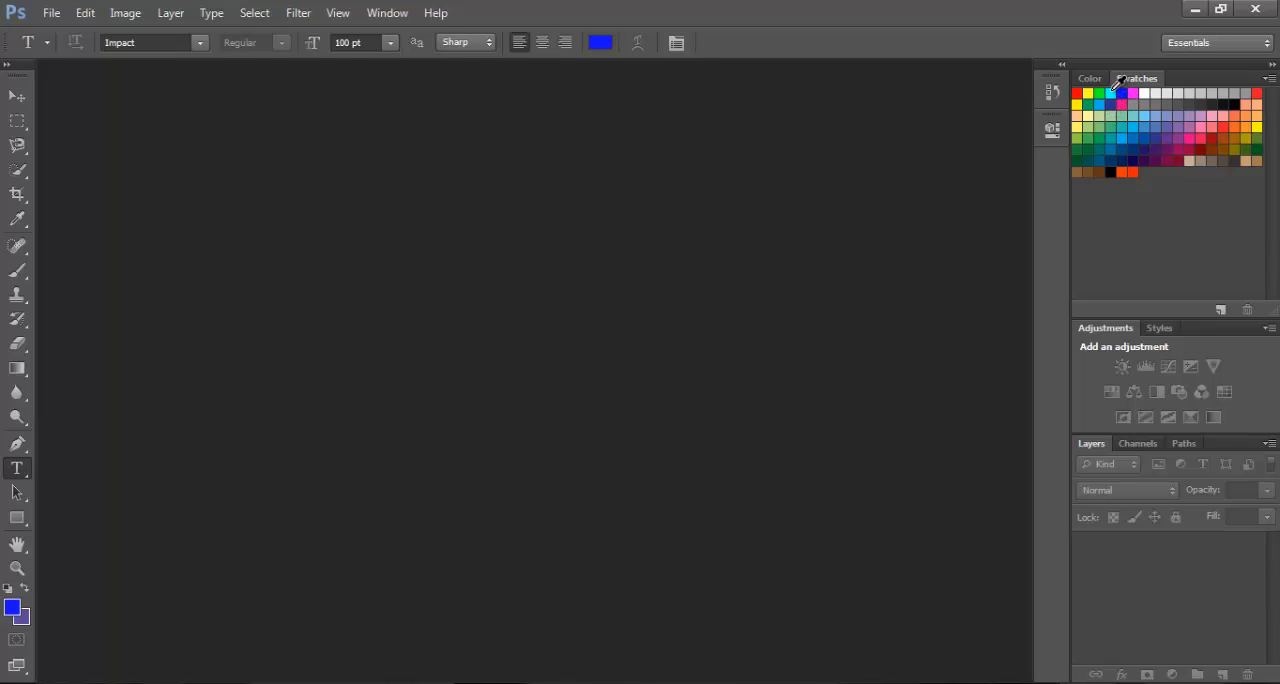
click(1110, 93)
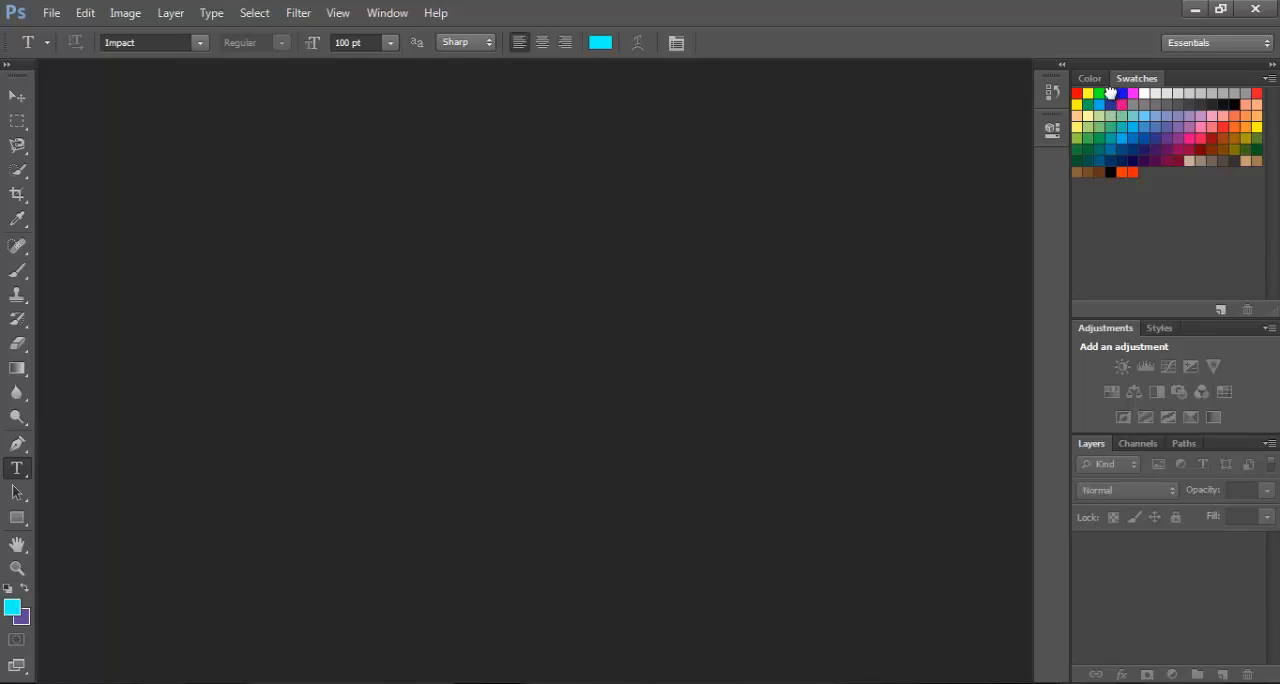
click(1110, 171)
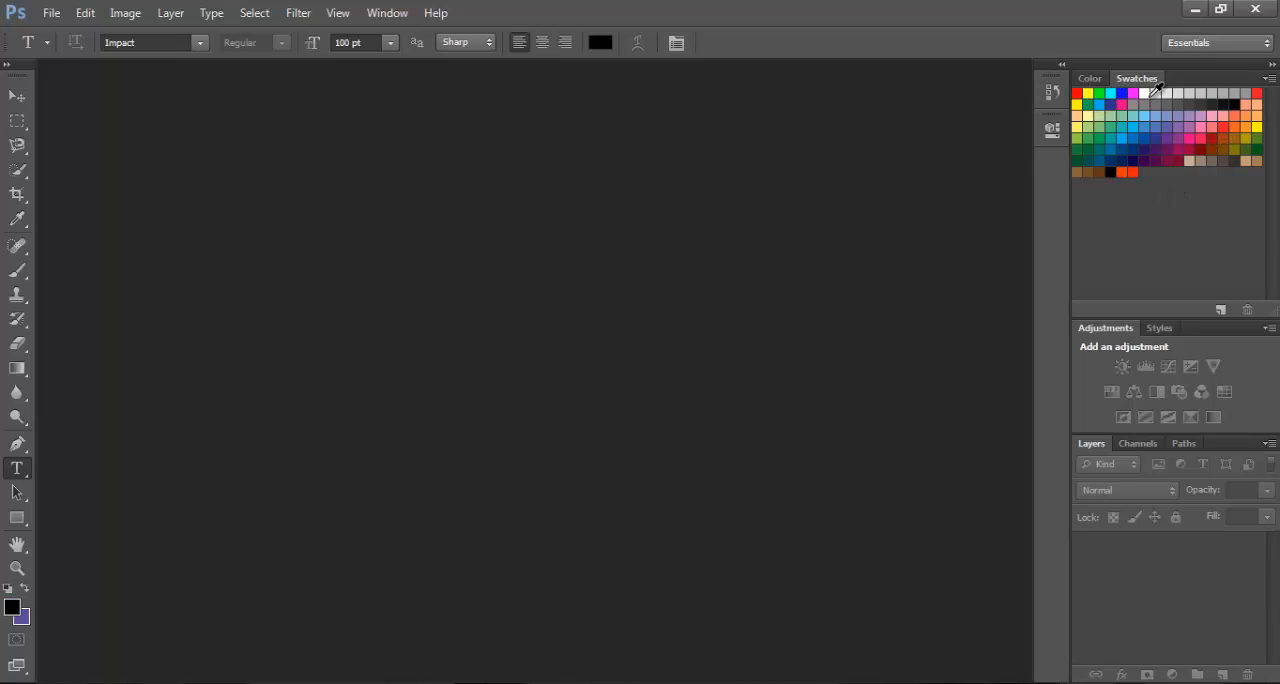
click(1144, 93)
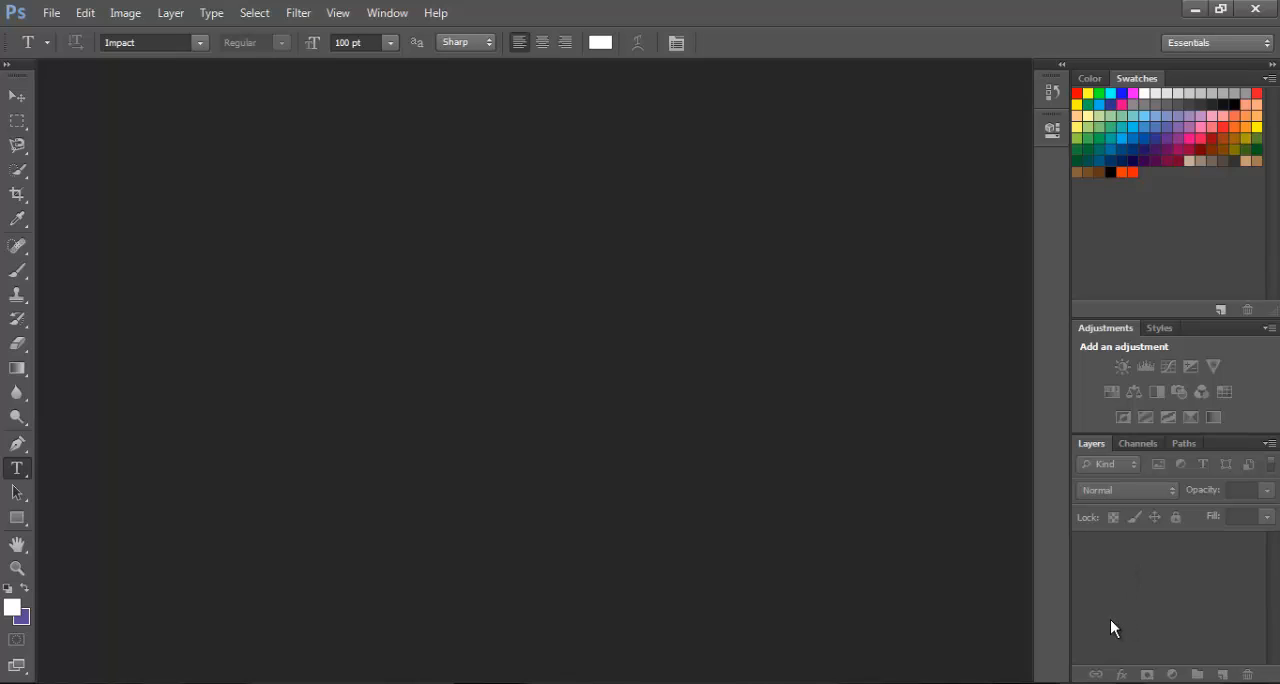
Create a new 1280 x 720 pixel RGB document named "Tutorial 1" at 100 pixels/inch with a white background
click(53, 15)
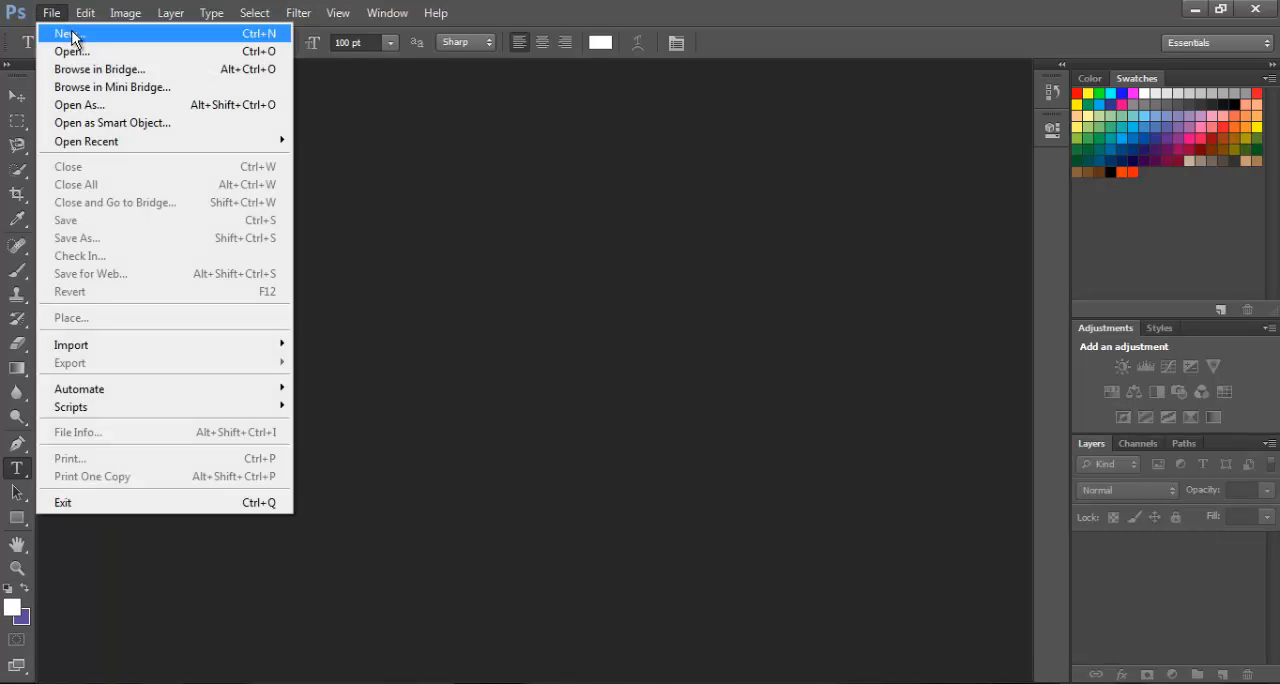
click(70, 34)
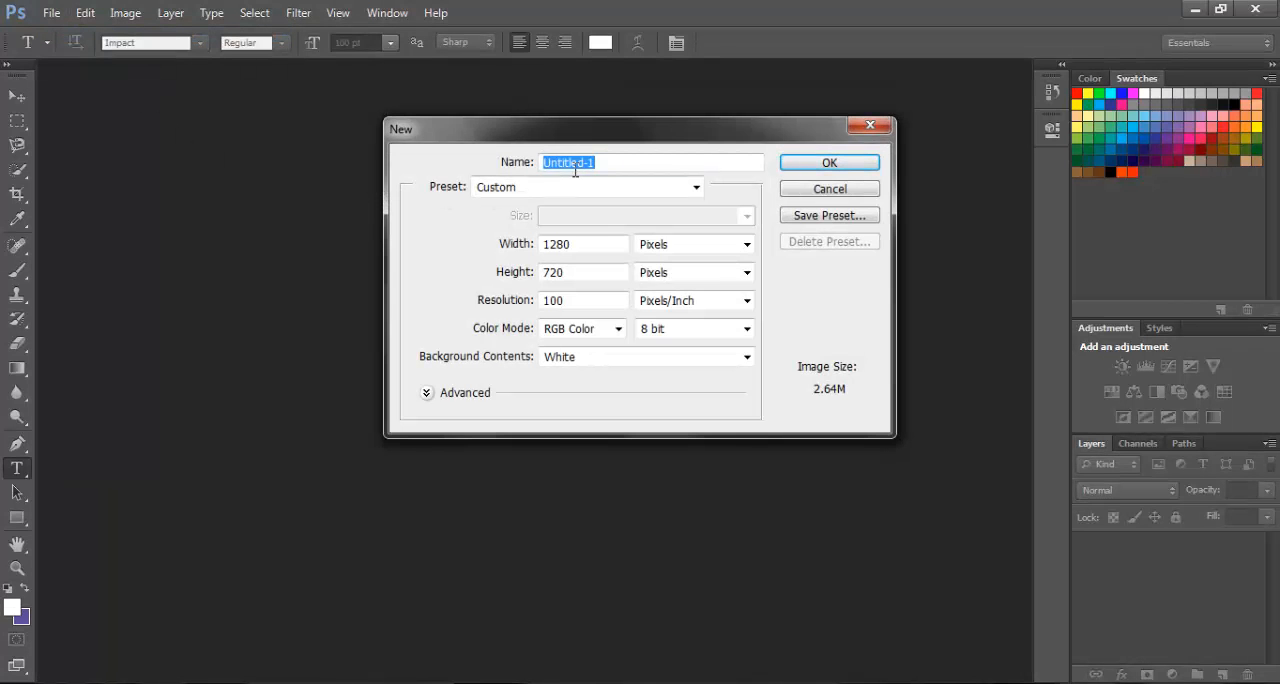
key(BackSpace)
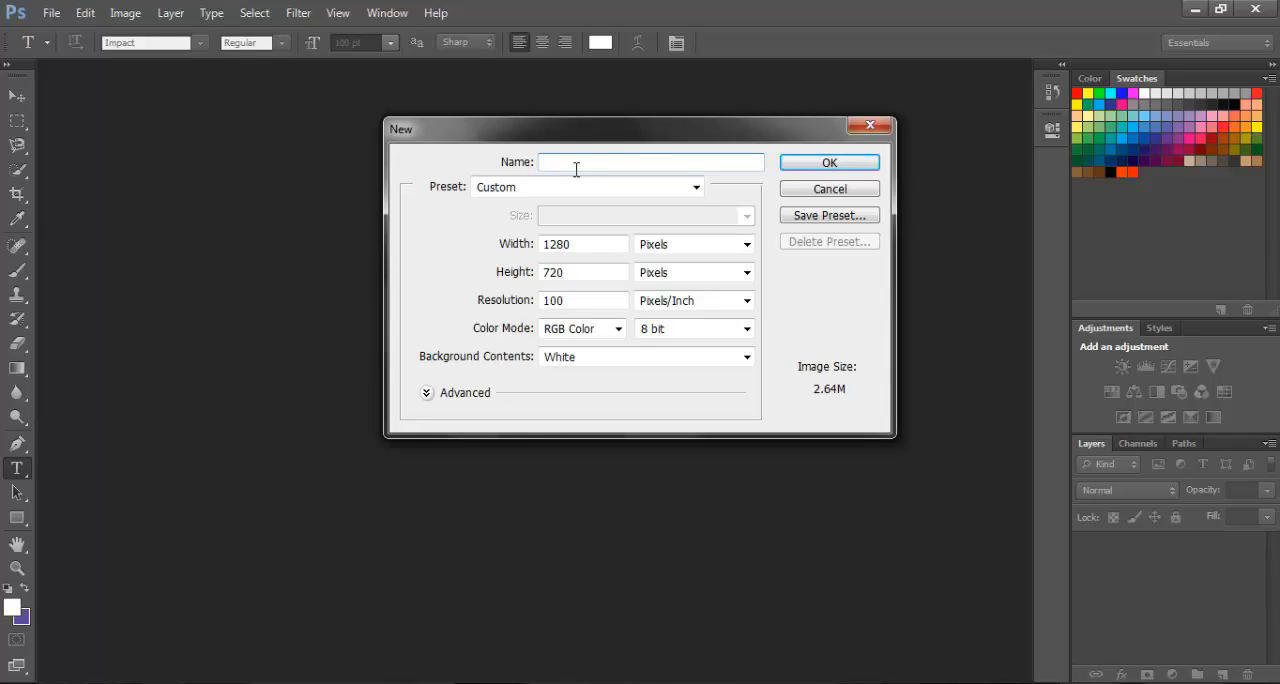
text(Tutorial 1)
click(696, 189)
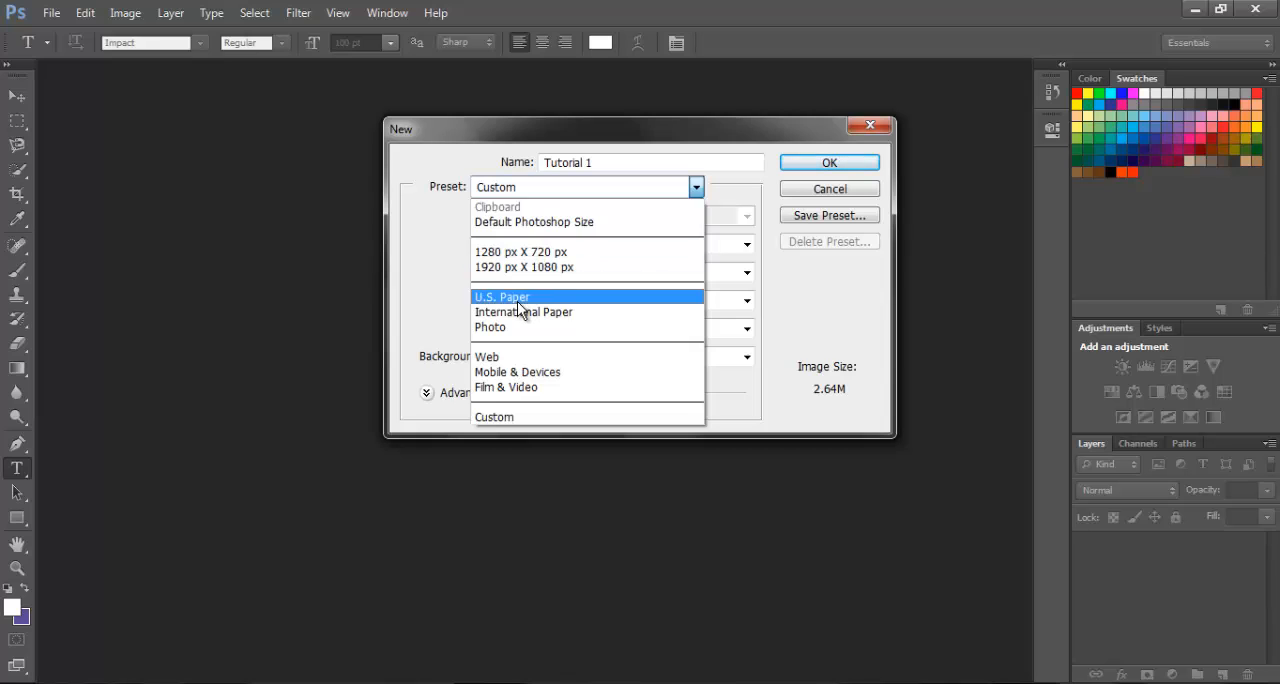
click(692, 190)
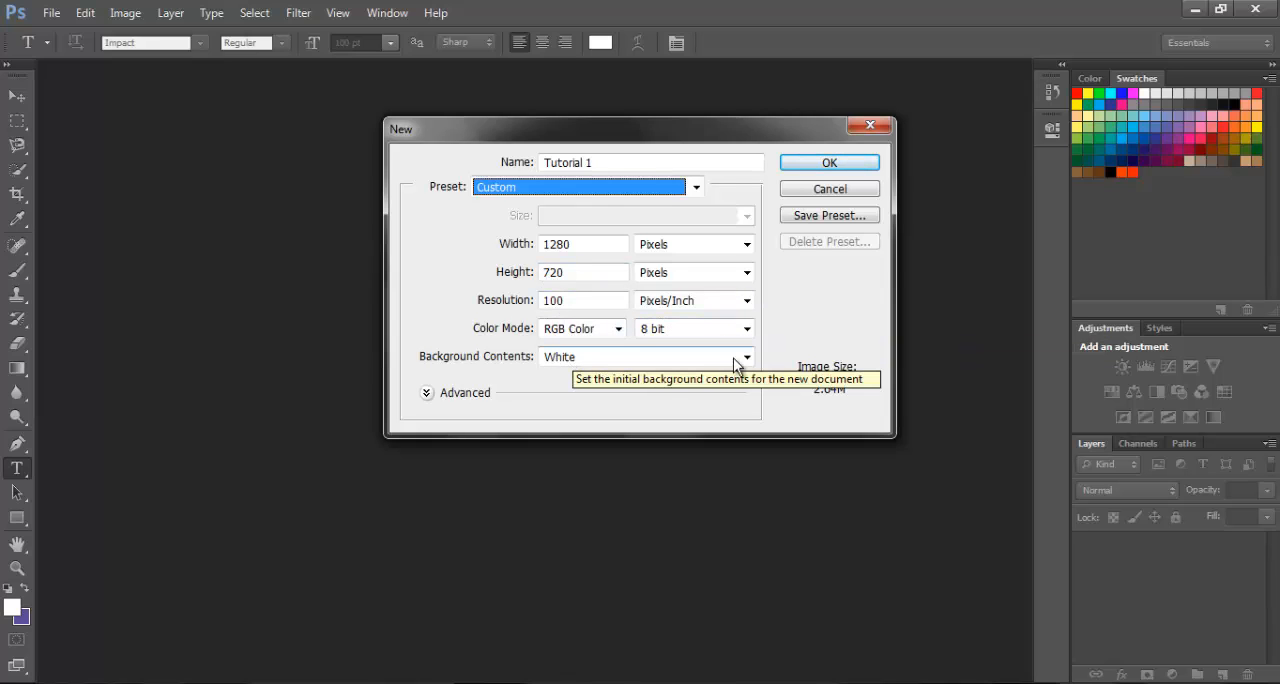
click(747, 360)
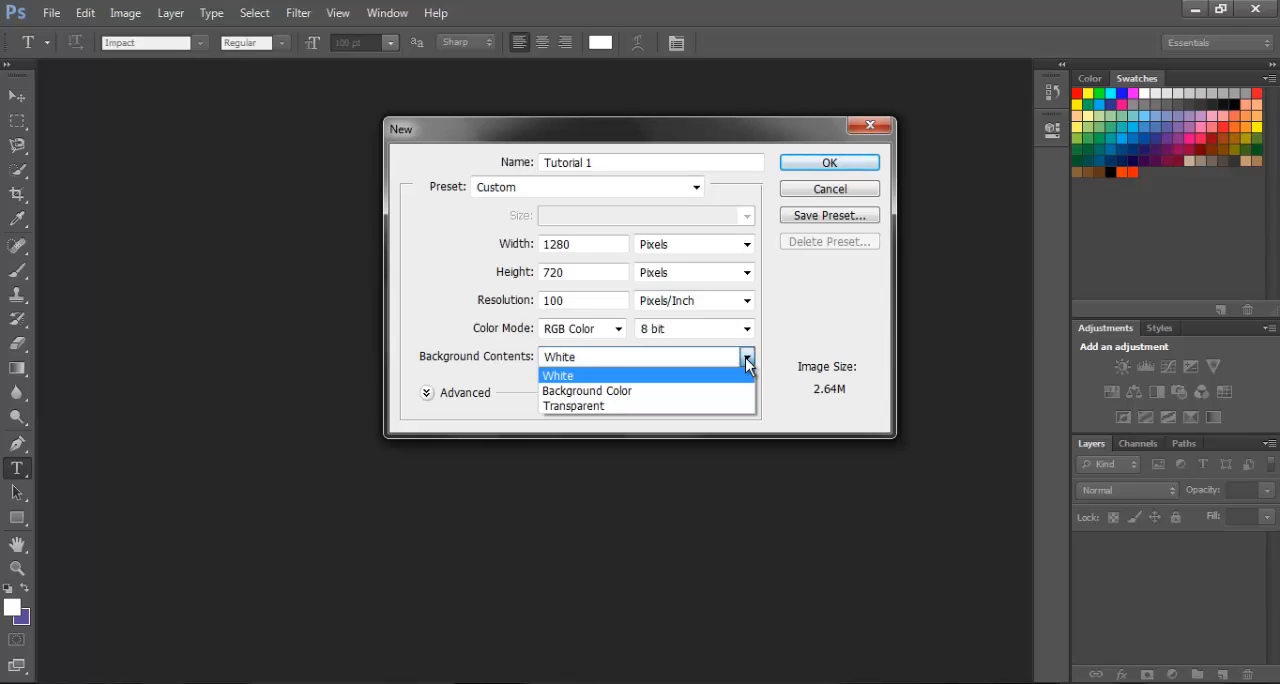
click(527, 387)
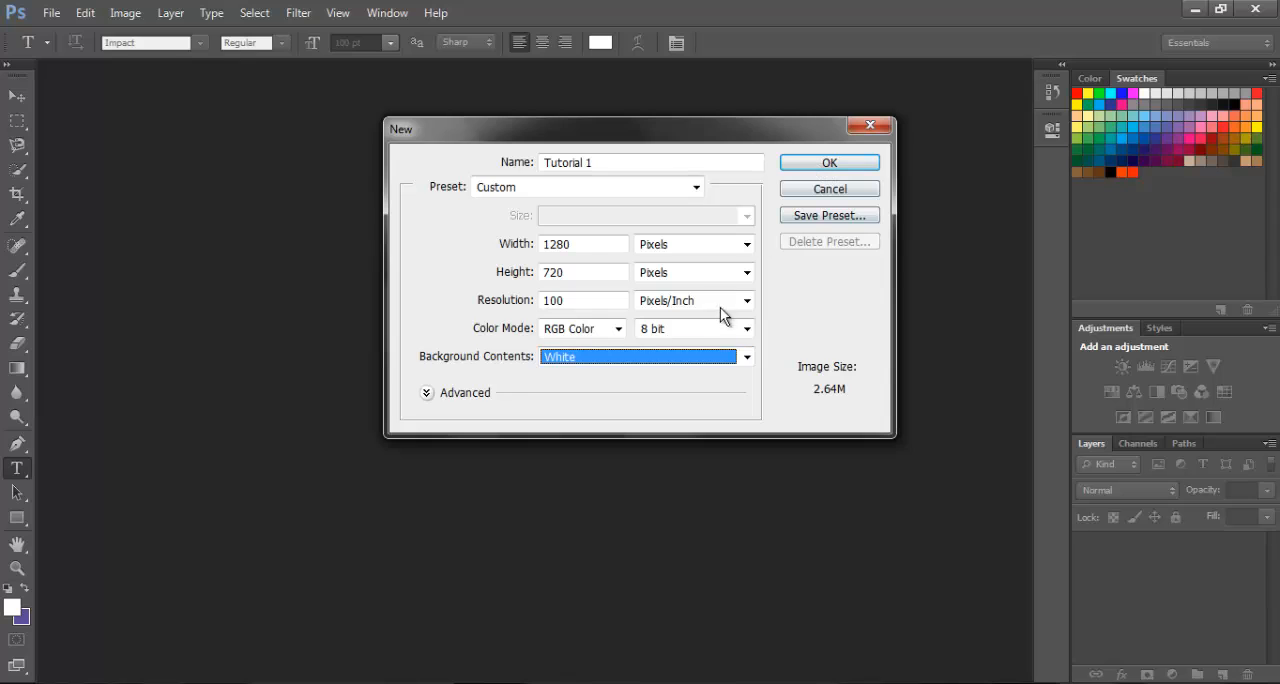
click(824, 166)
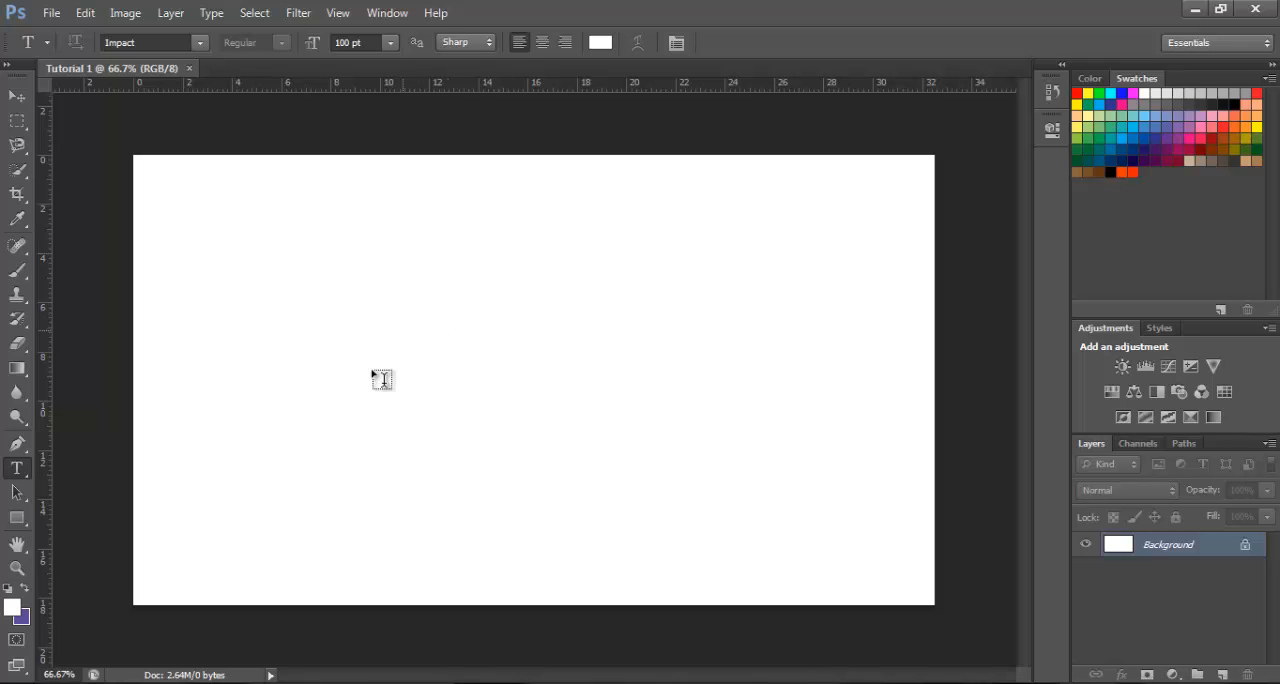
Switch to Windows Explorer and open the Blank Colors folder inside Documents > THUMBNAILS
click(240, 683)
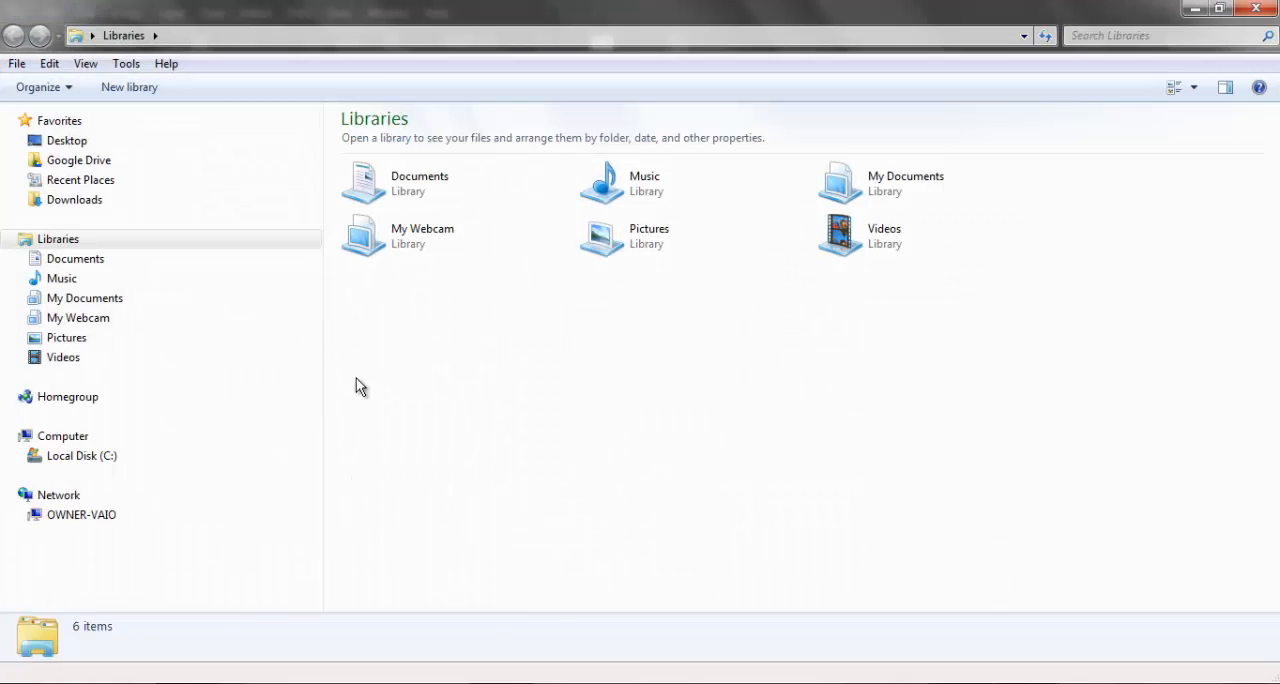
double_click(417, 197)
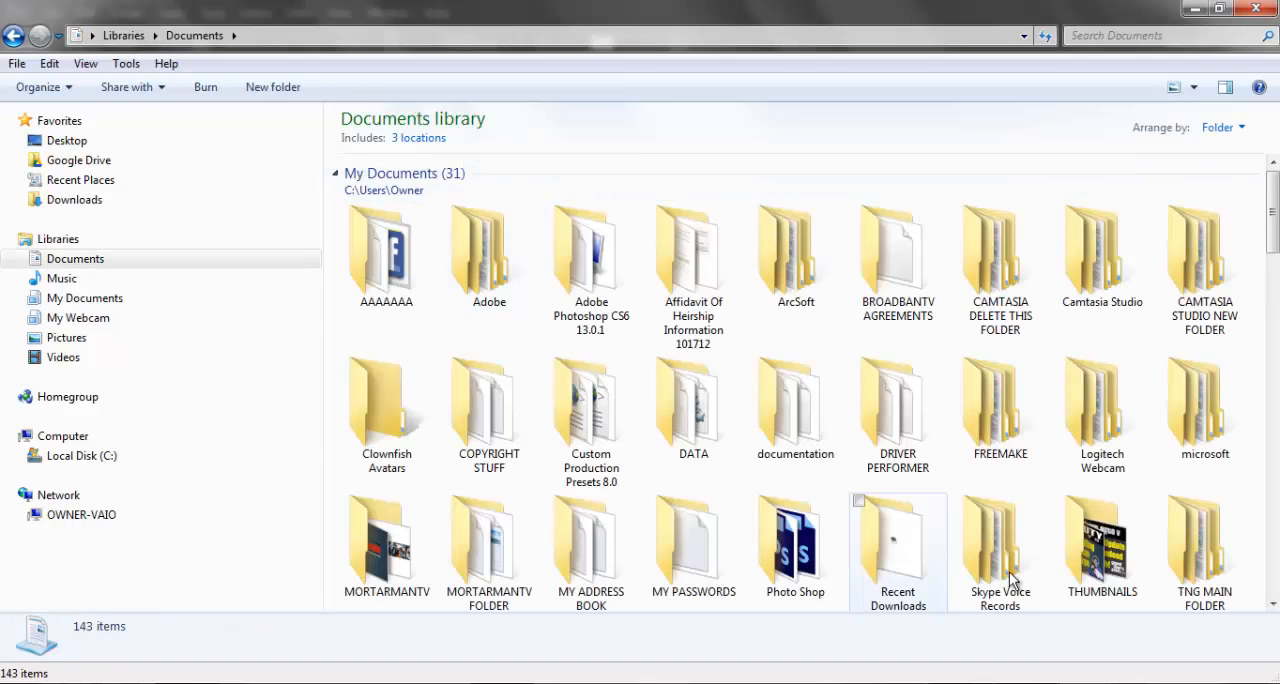
double_click(1097, 560)
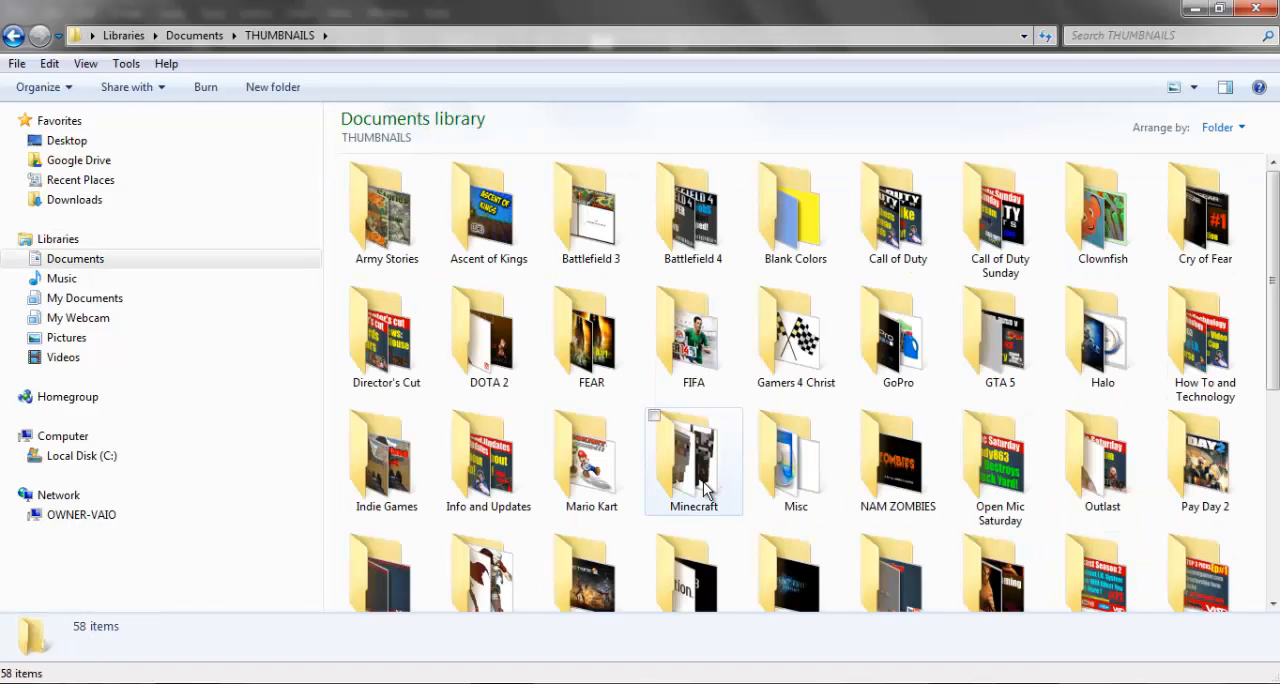
double_click(806, 222)
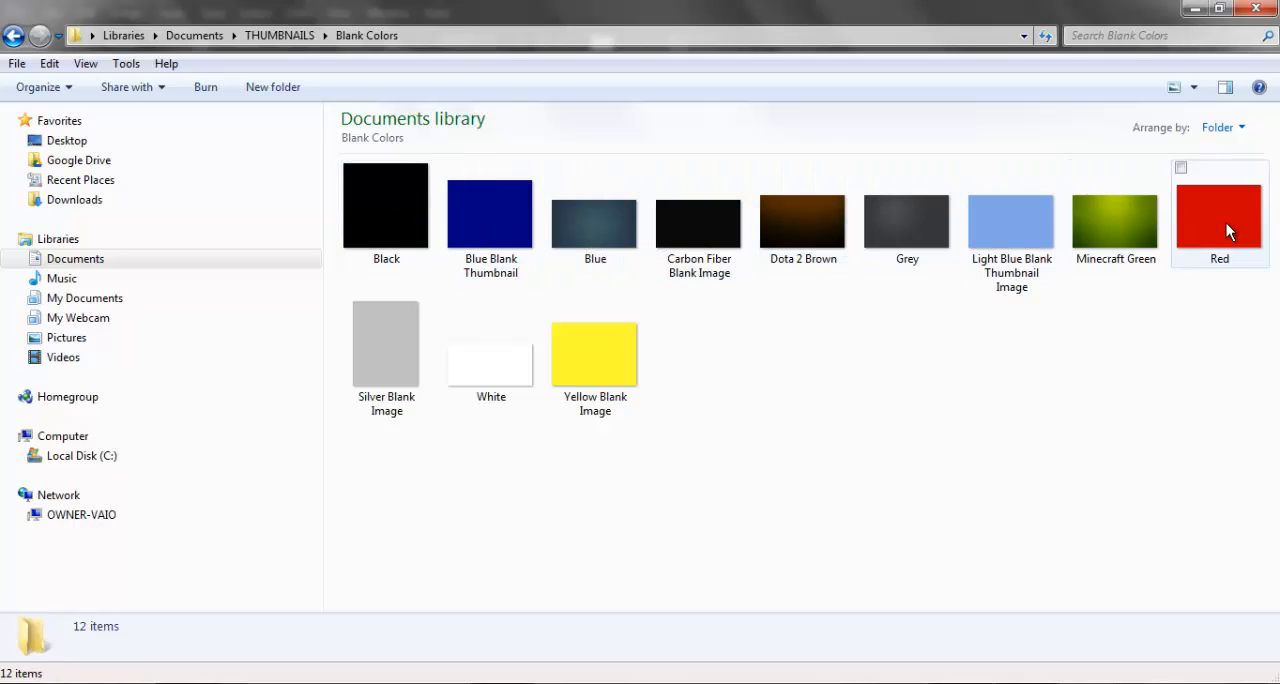
mouse_move(827, 251)
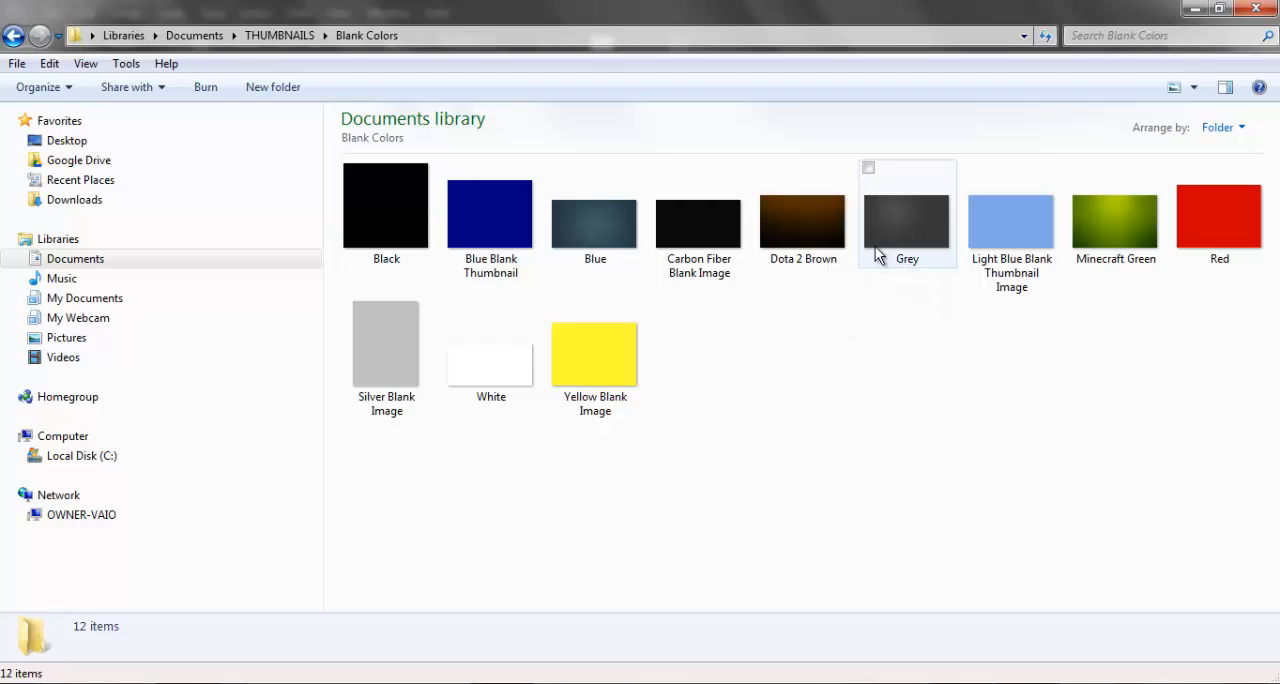
Shrink the Explorer window so the canvas shows beside it and place the Grey image into the Tutorial 1 document
click(1219, 8)
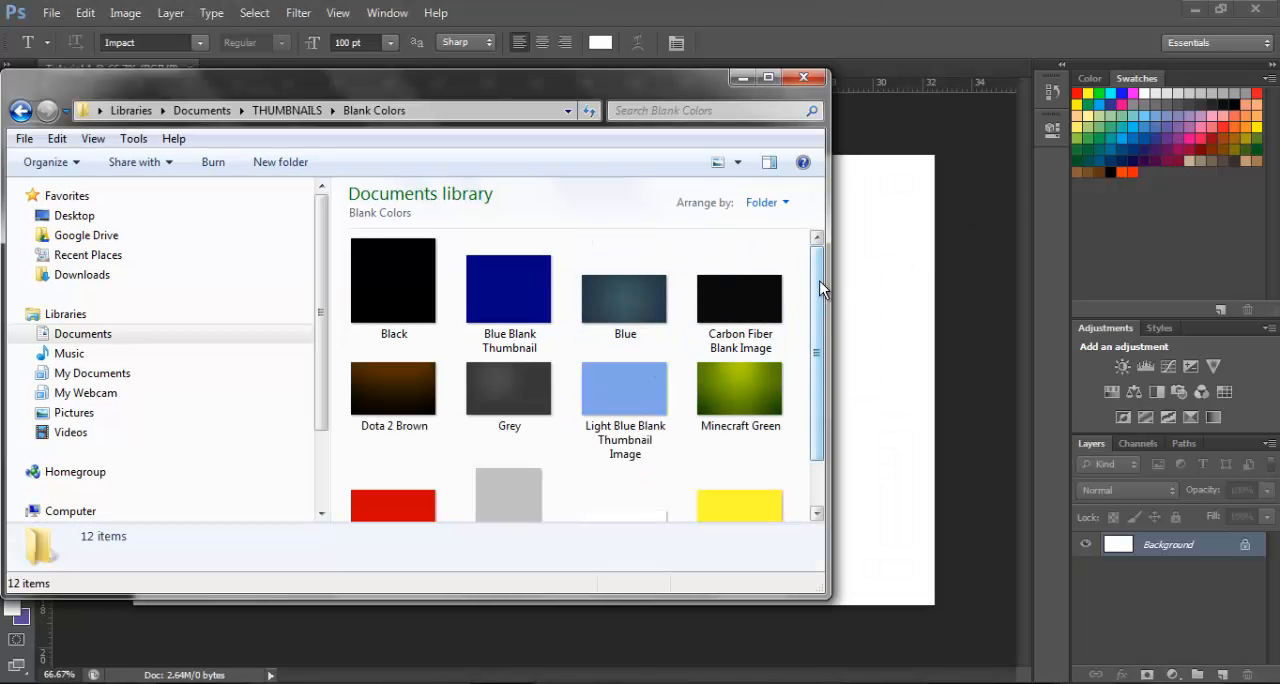
scroll(820, 288, down, 1)
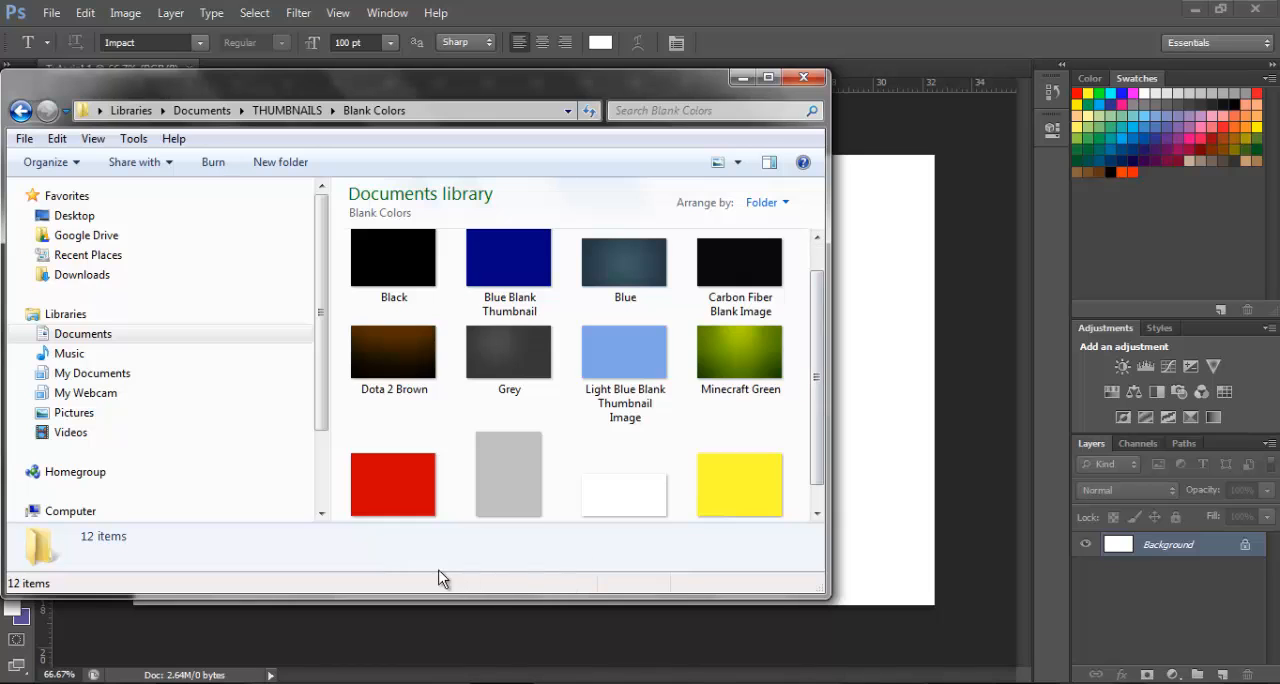
drag(824, 596, 958, 629)
drag(907, 294, 991, 298)
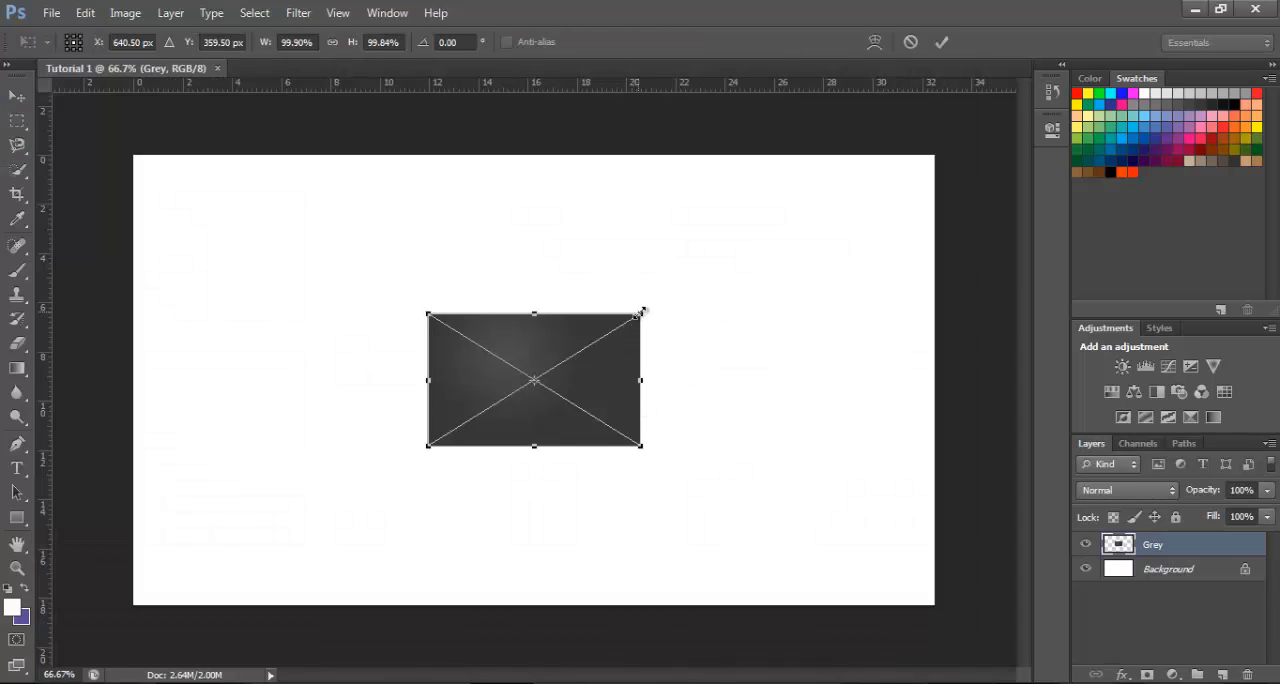
Stretch the placed Grey image to fit the canvas edges exactly, at 375% width and 337.5% height
drag(642, 312, 945, 143)
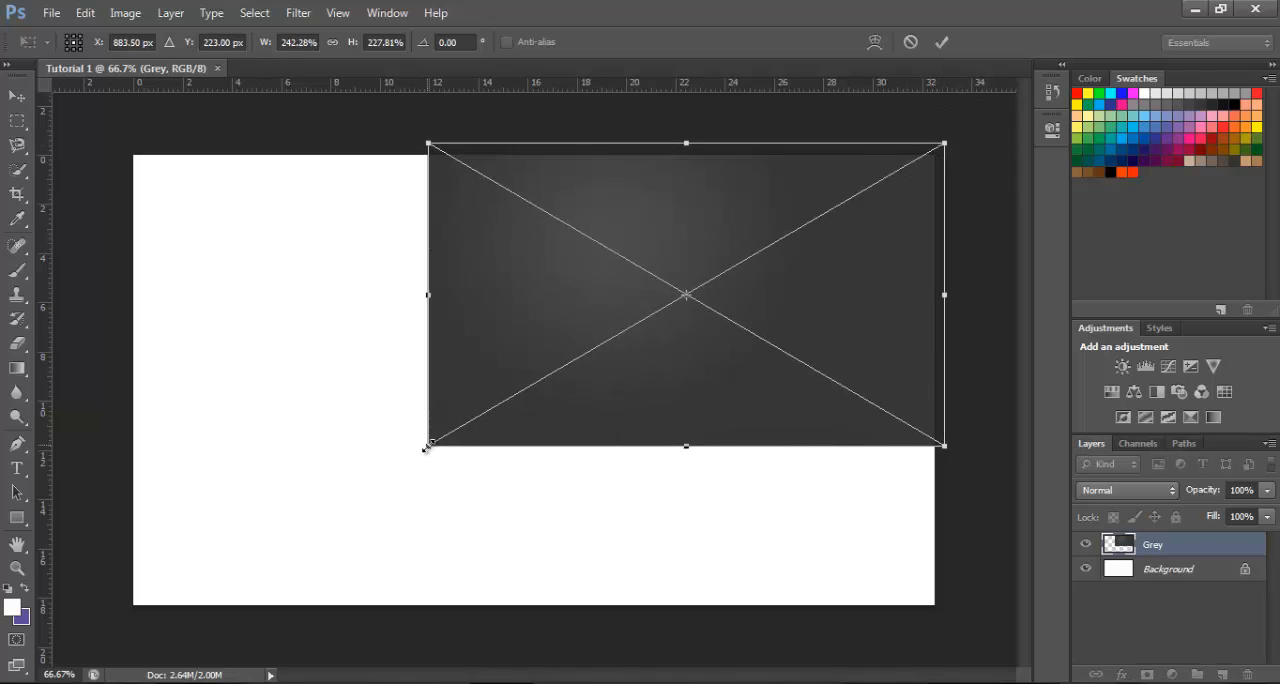
drag(426, 449, 118, 621)
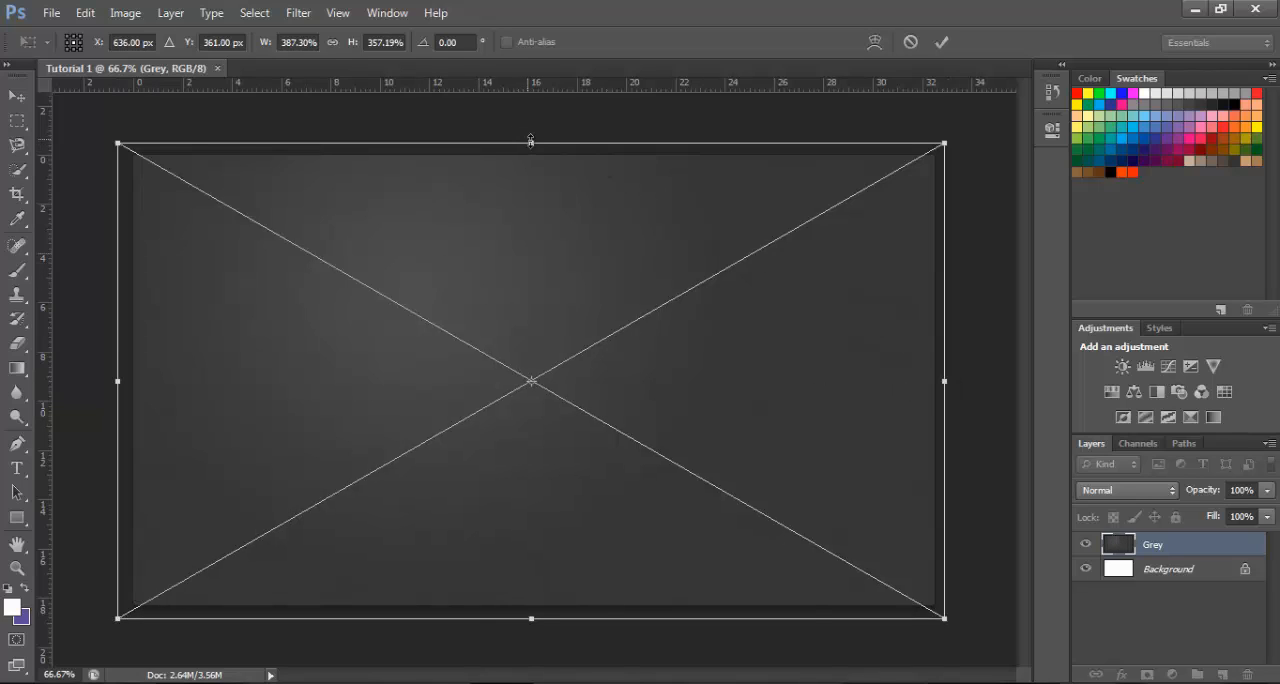
drag(531, 141, 531, 155)
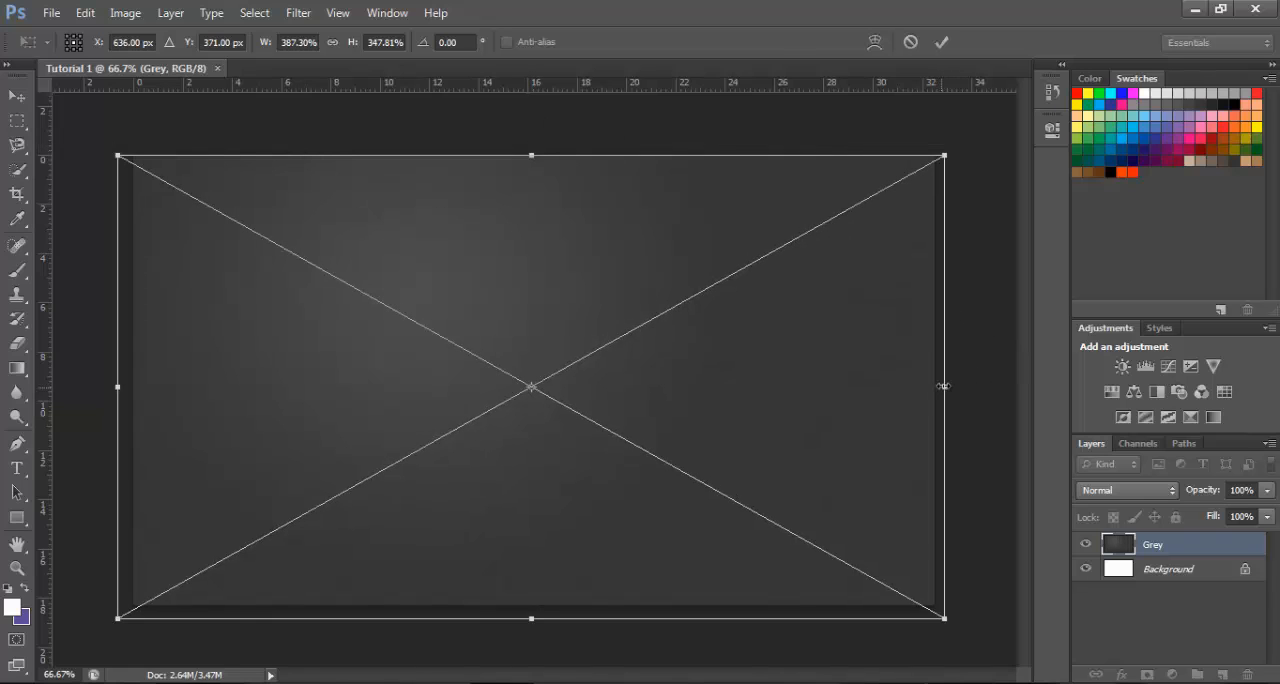
drag(942, 386, 934, 386)
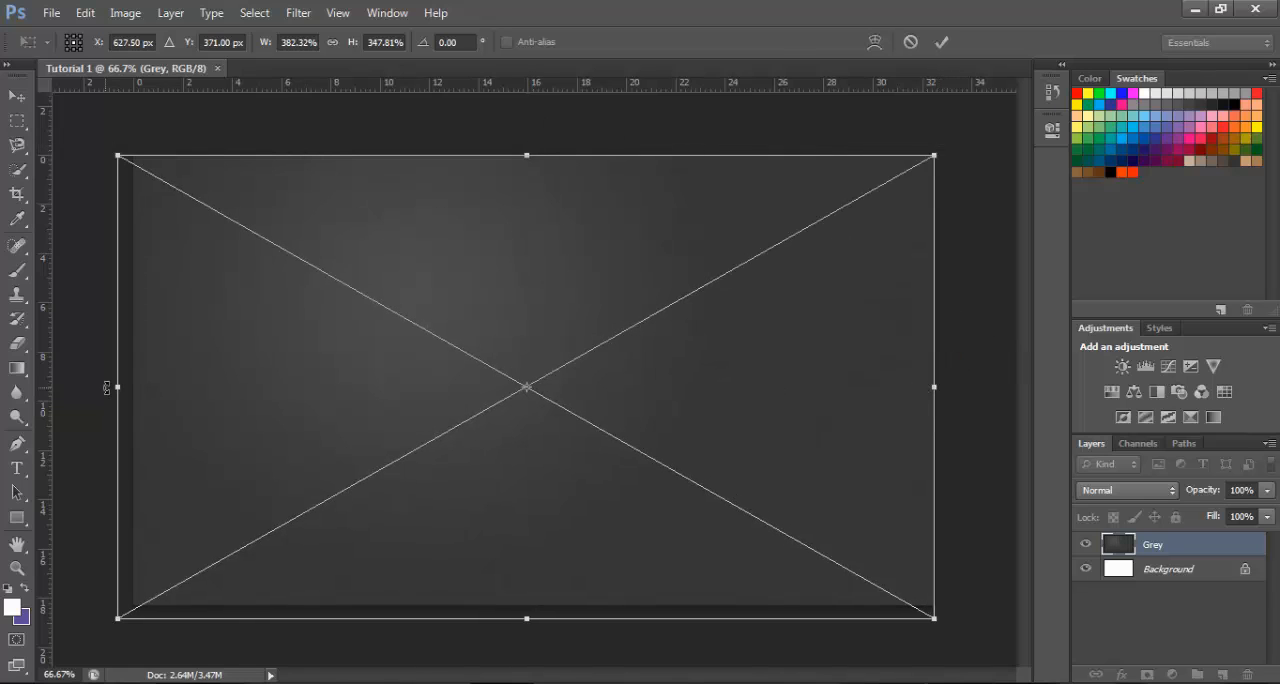
drag(118, 386, 133, 386)
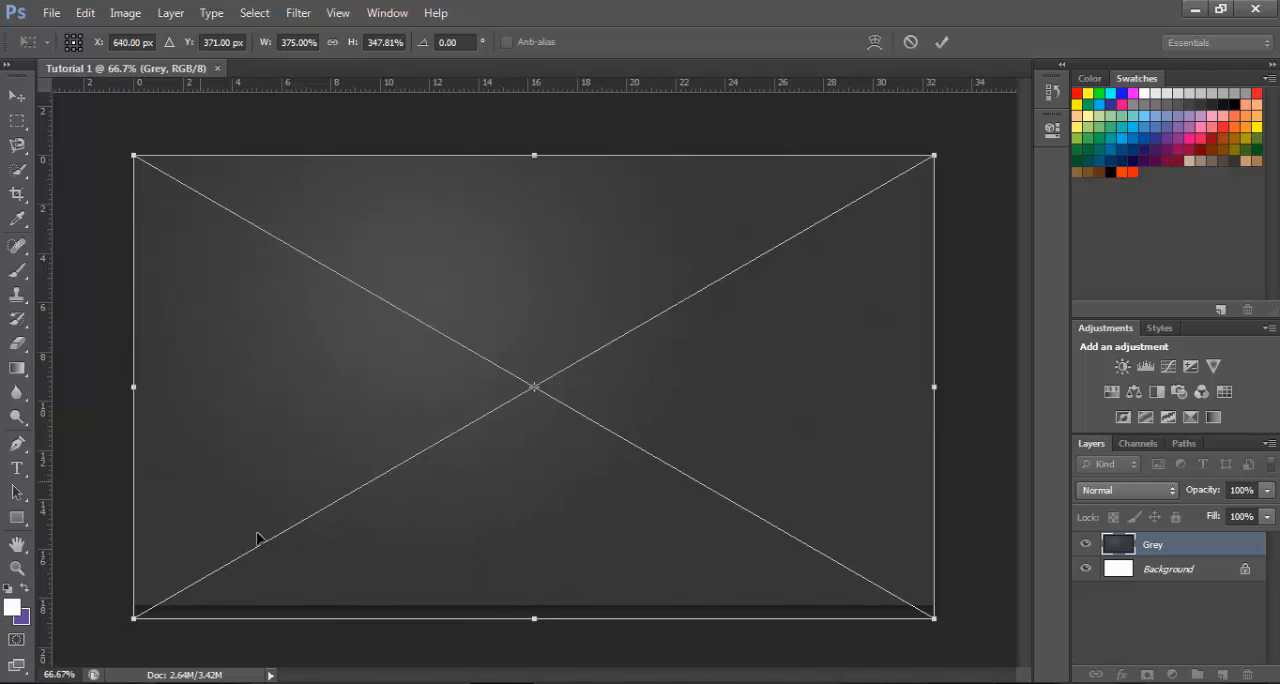
drag(533, 620, 534, 605)
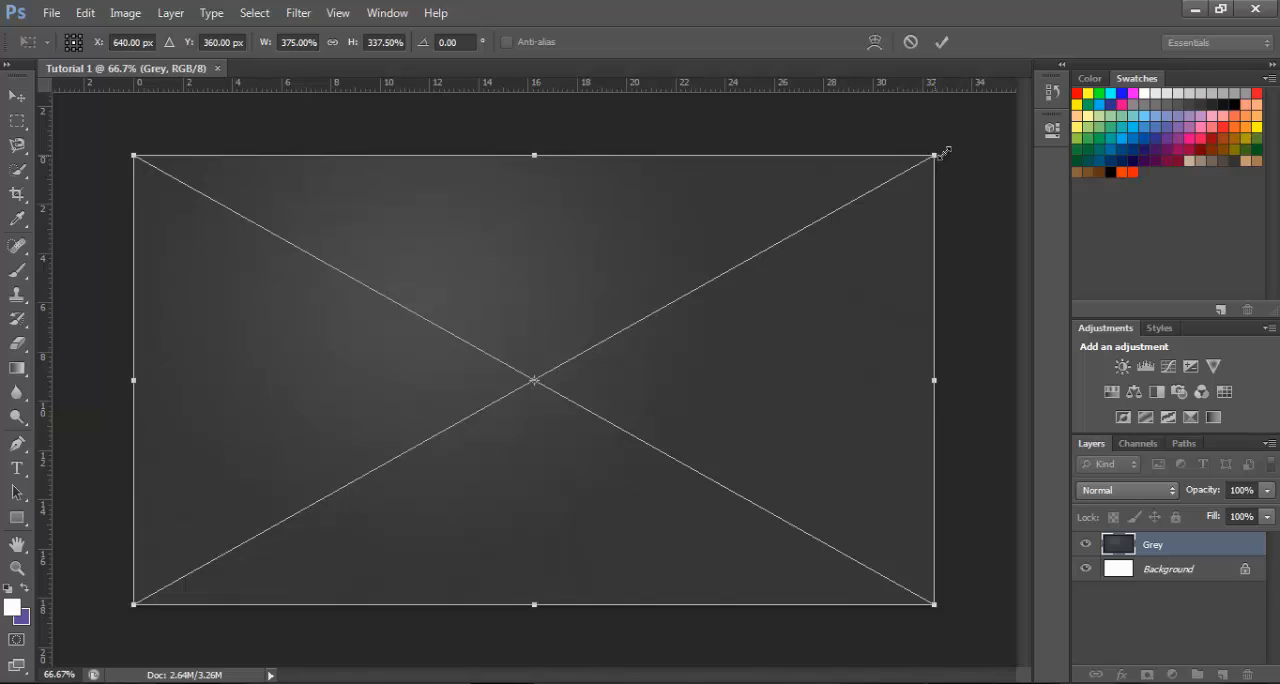
Stretch the Grey image slightly past every canvas edge to 386.72% width and 352.50% height, apply it, and toggle its layer's visibility off and on
drag(936, 155, 948, 151)
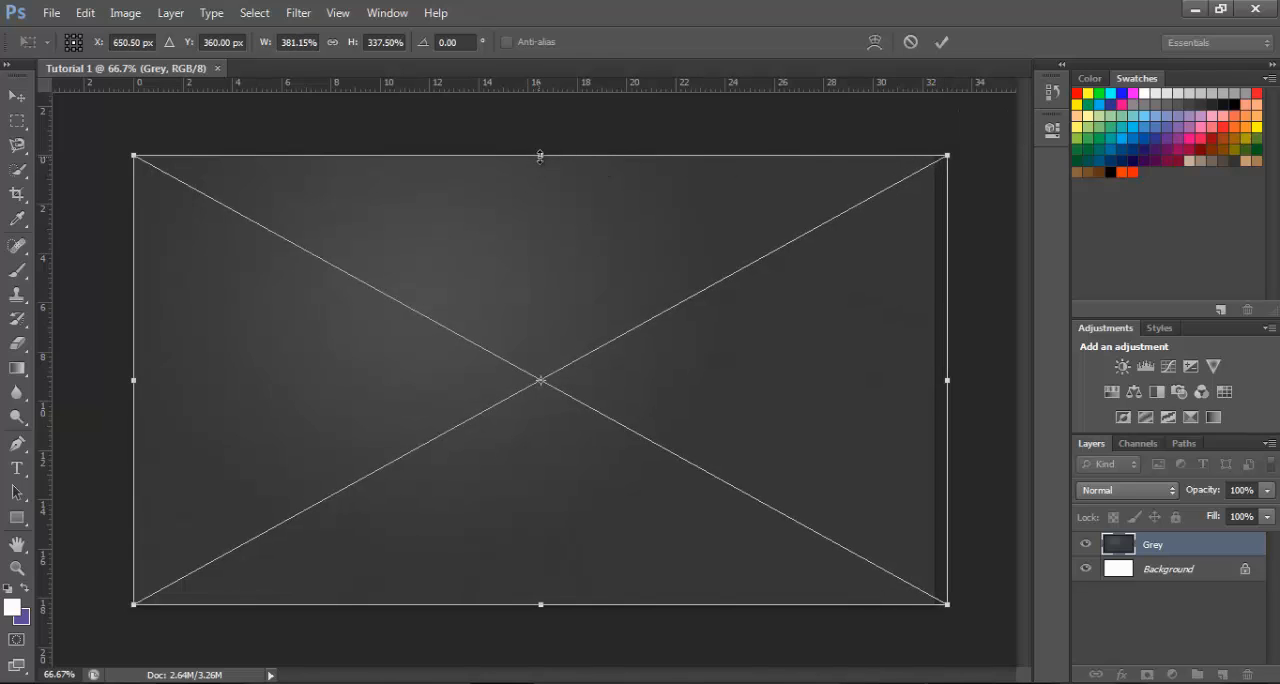
drag(540, 153, 540, 144)
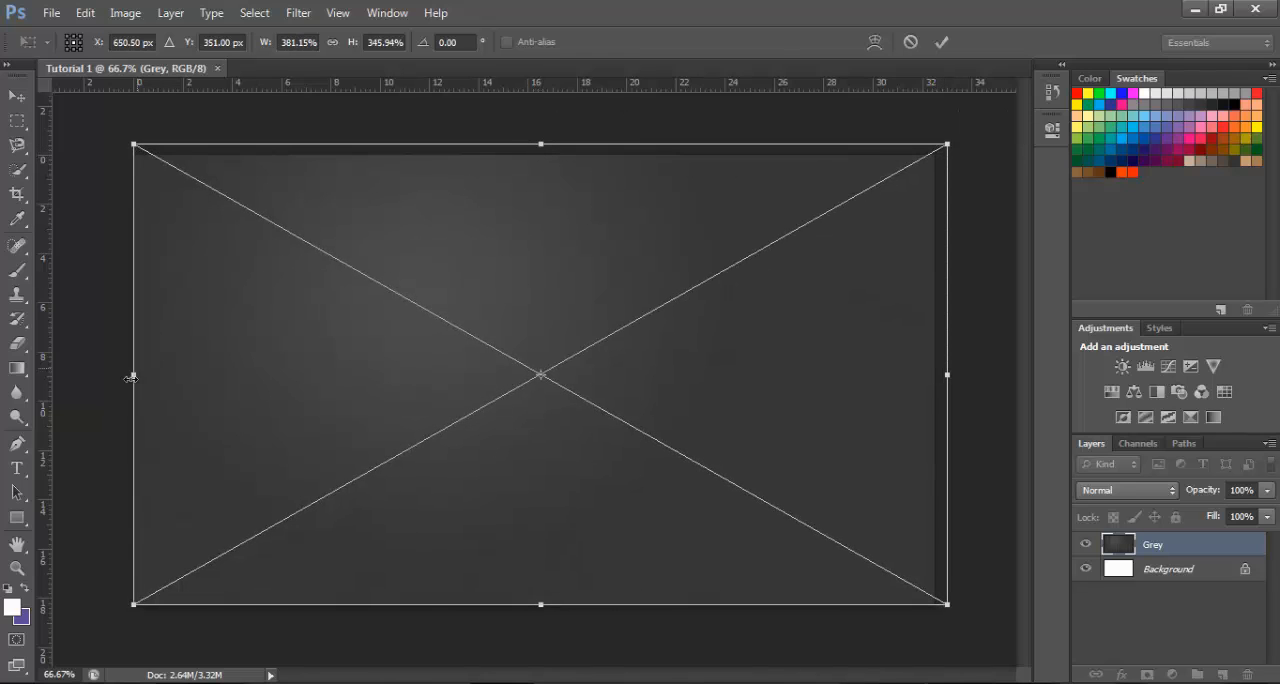
drag(133, 376, 121, 376)
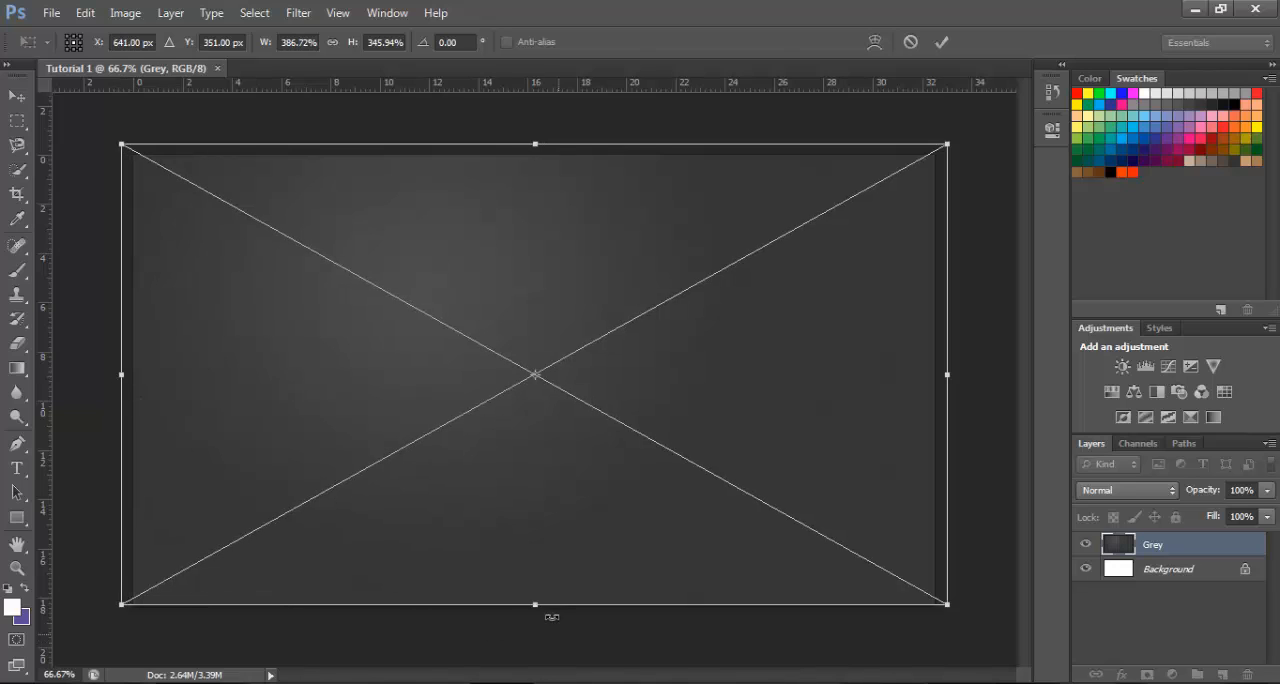
drag(536, 604, 536, 612)
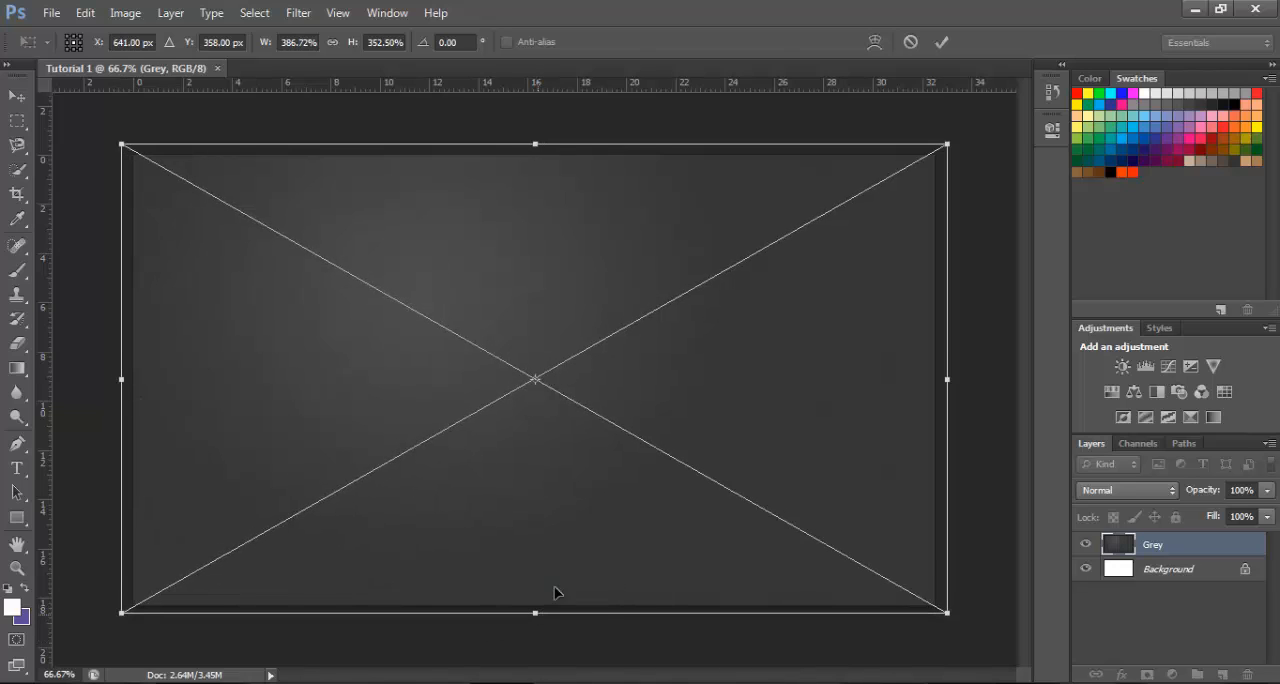
click(939, 40)
key(t)
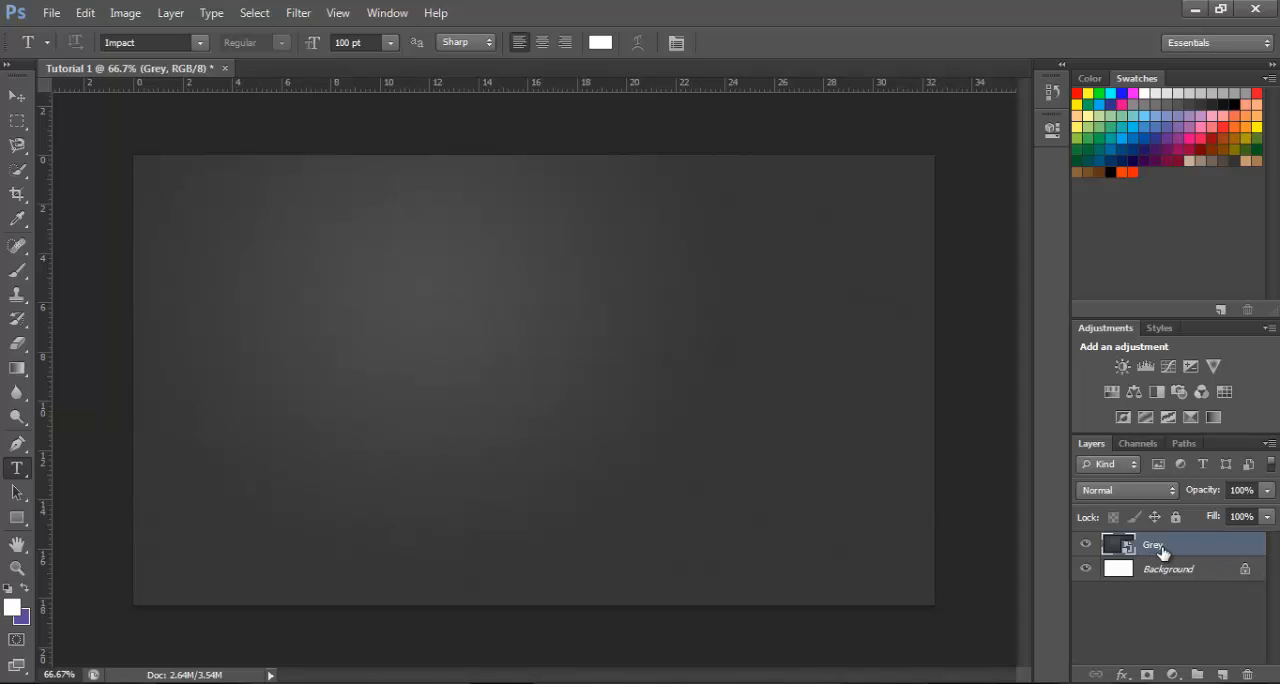
click(1087, 547)
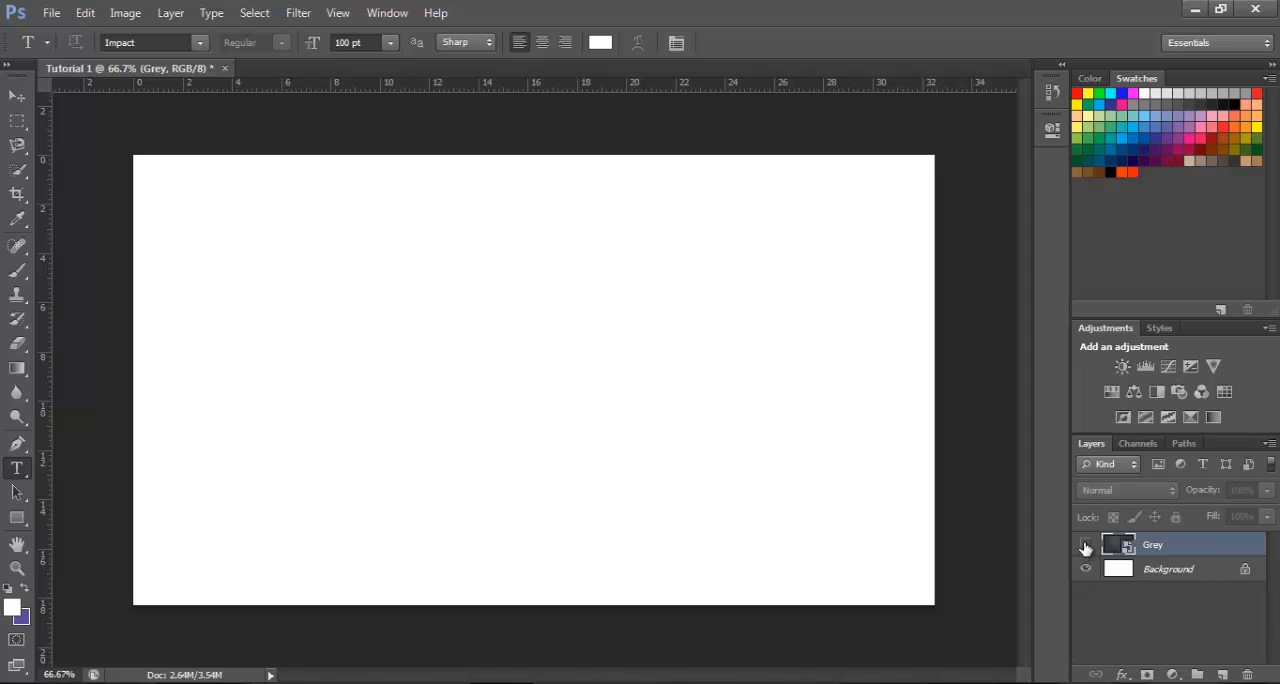
click(1086, 545)
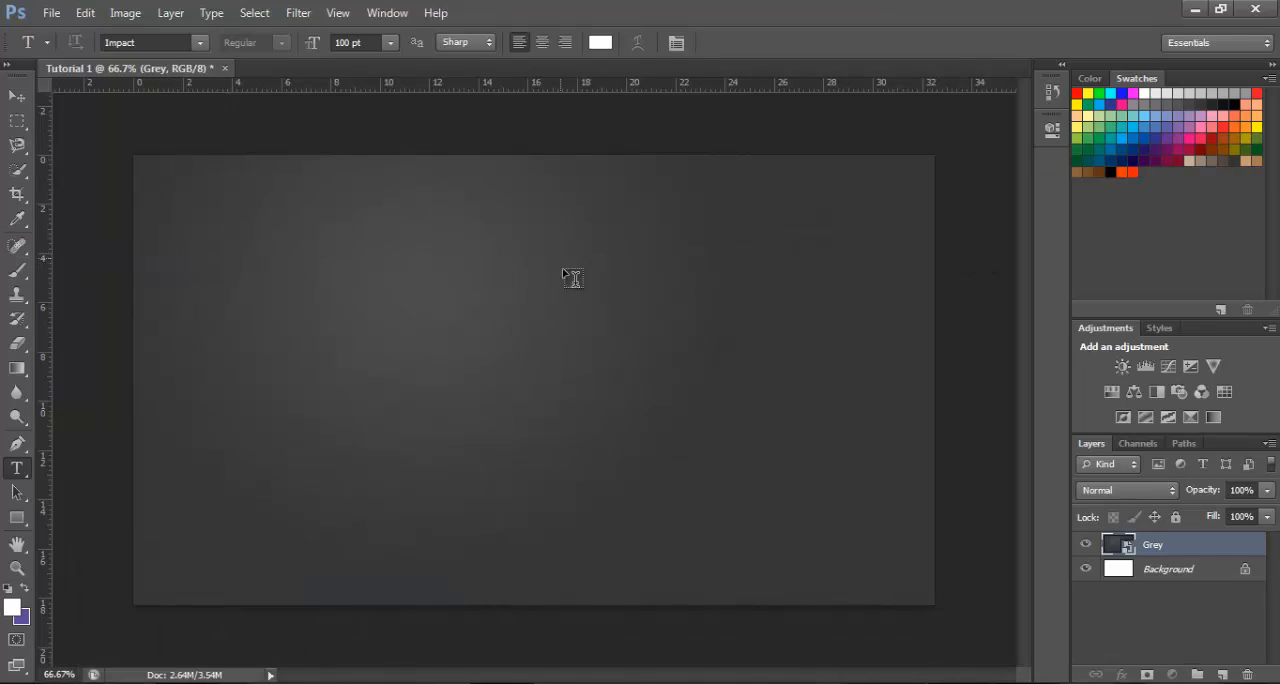
Switch to Windows Explorer, narrow its window to uncover the canvas, and place the Black image into the Tutorial 1 document
click(250, 637)
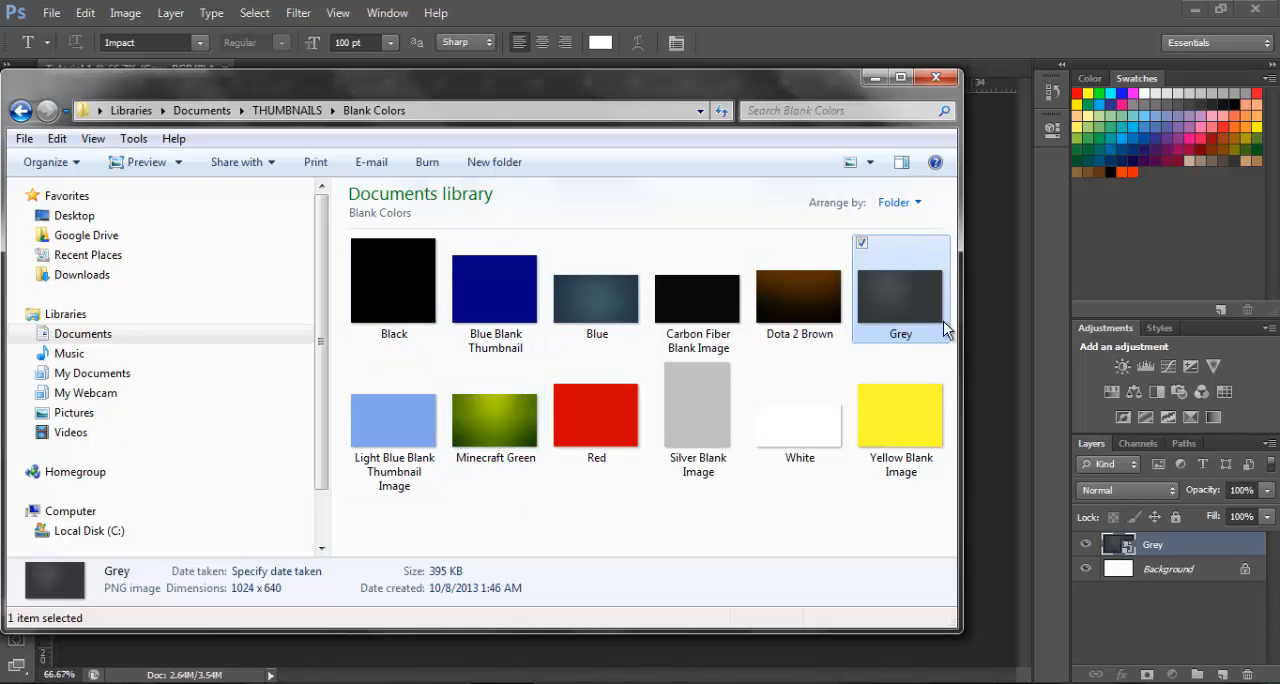
drag(950, 336, 776, 336)
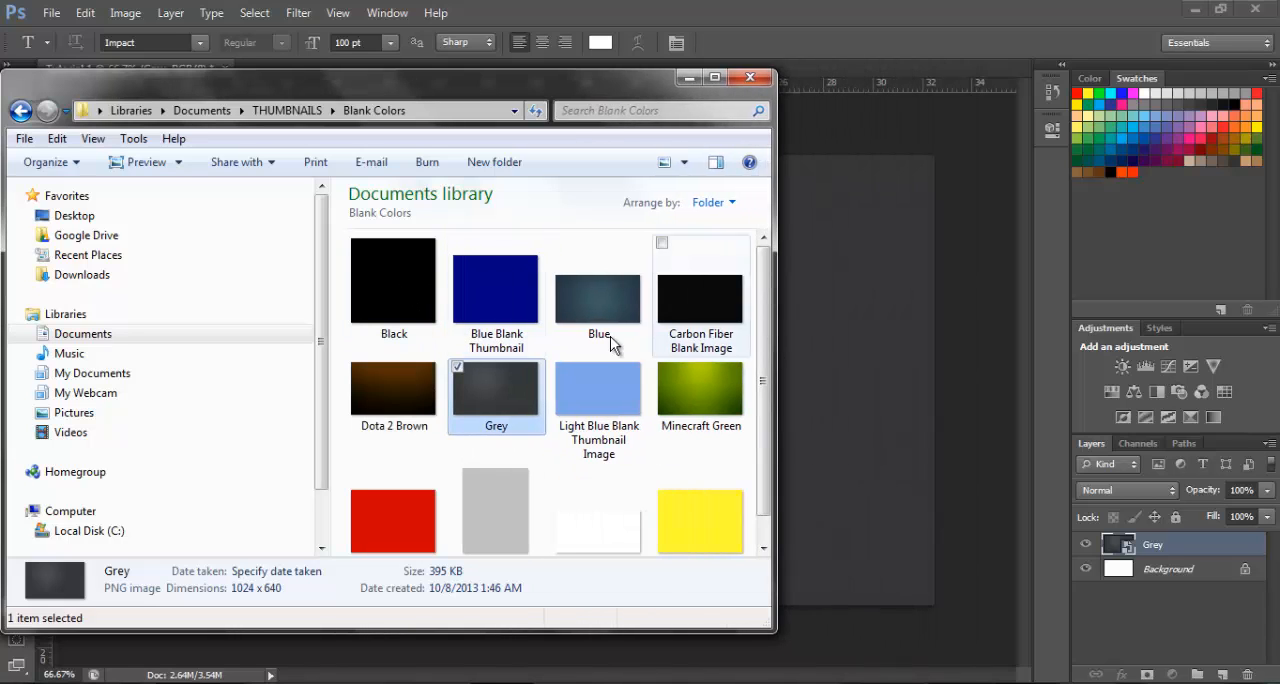
drag(397, 284, 848, 321)
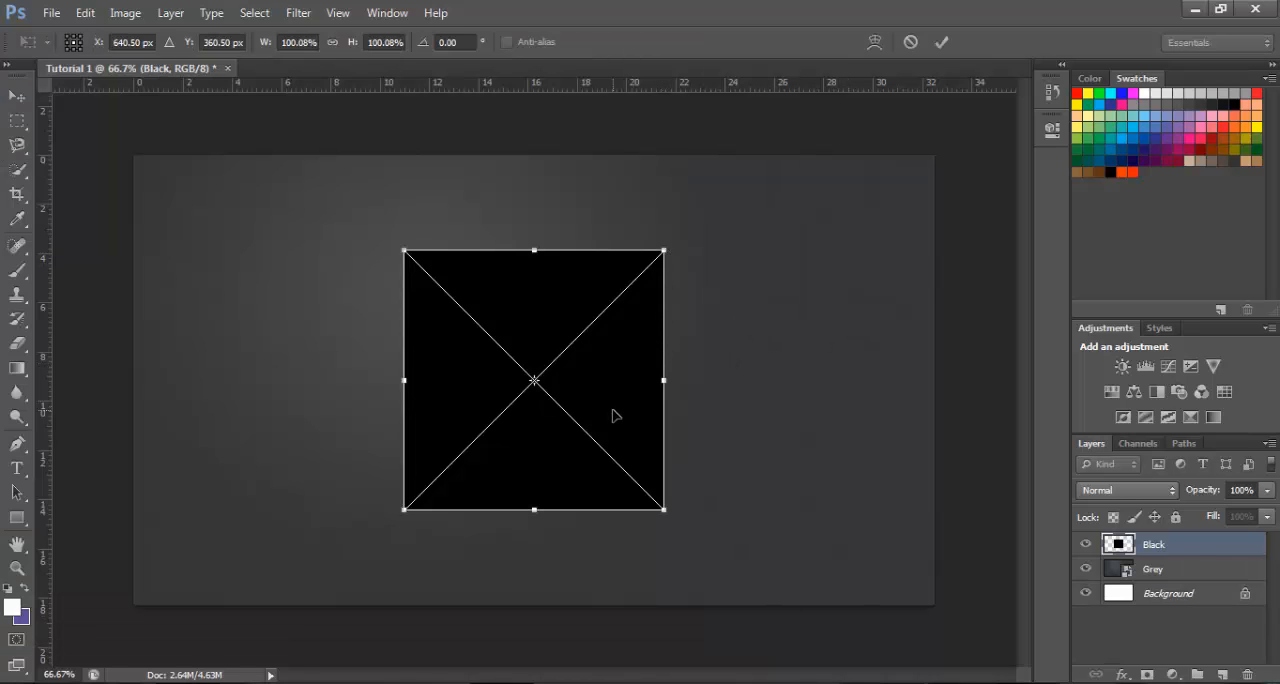
Reshape the Black image into a band across the canvas's upper edge, about 324% wide and 50% high, and apply the transformation
drag(614, 415, 611, 317)
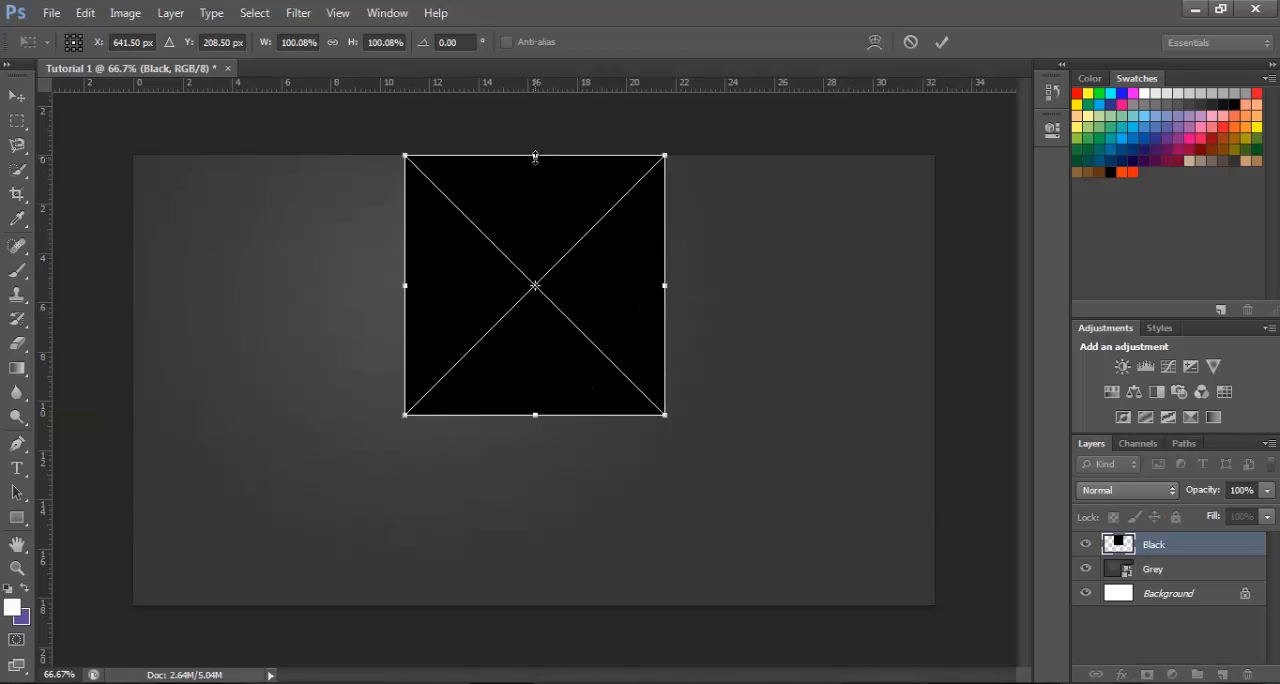
drag(535, 157, 535, 144)
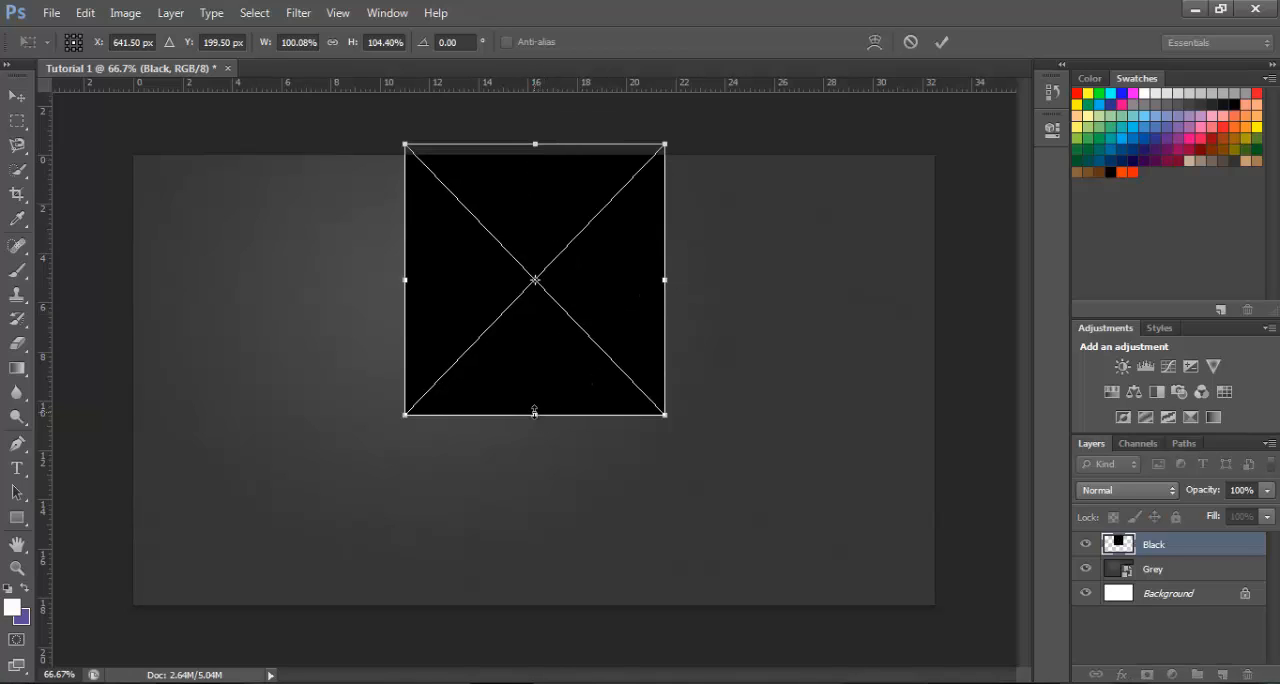
drag(534, 410, 537, 272)
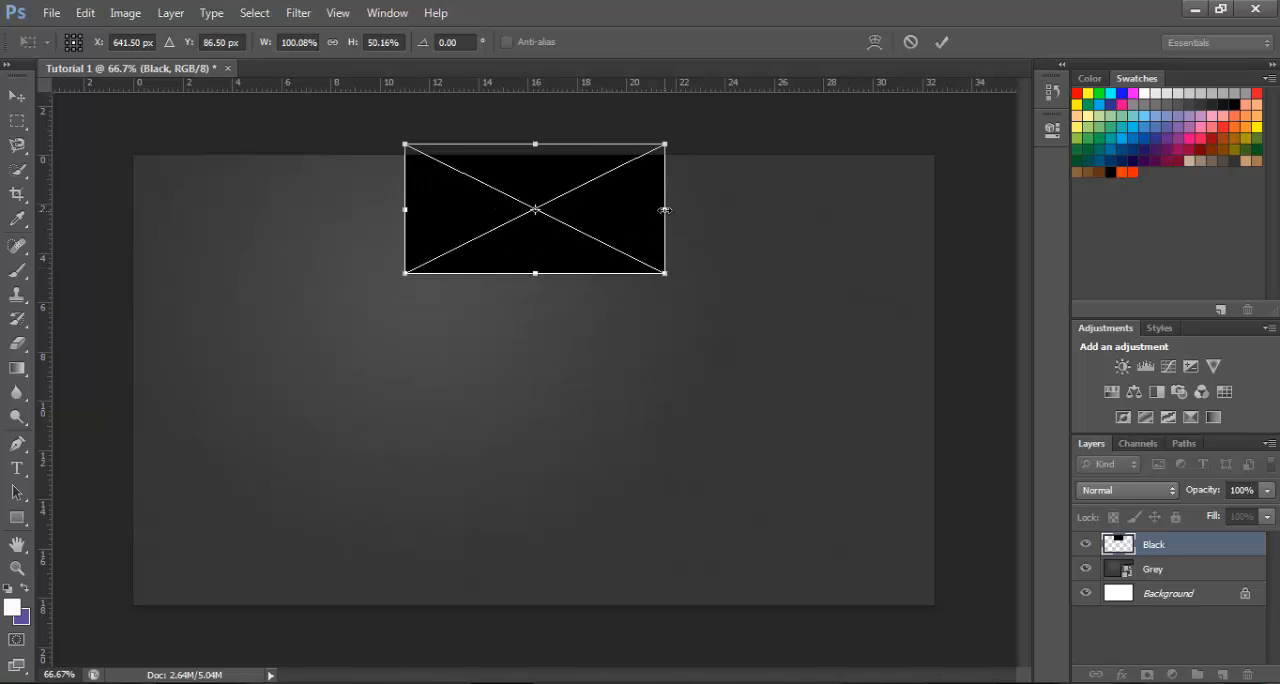
drag(665, 210, 950, 233)
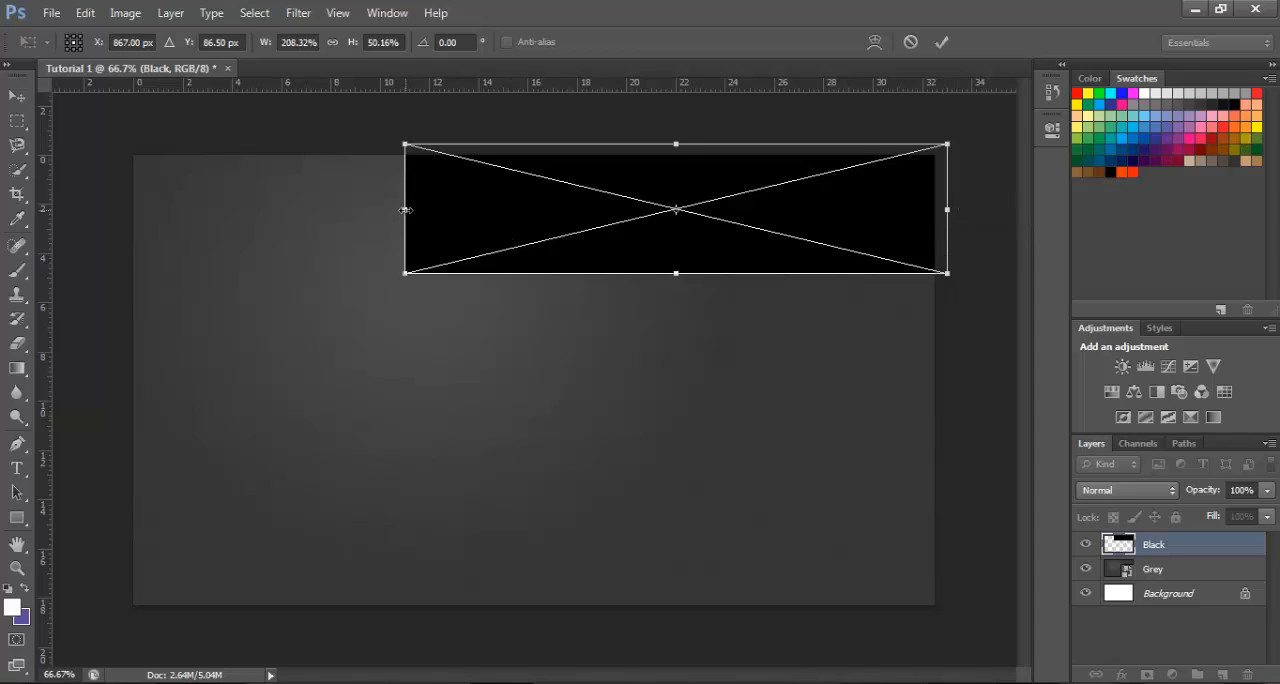
drag(405, 210, 101, 210)
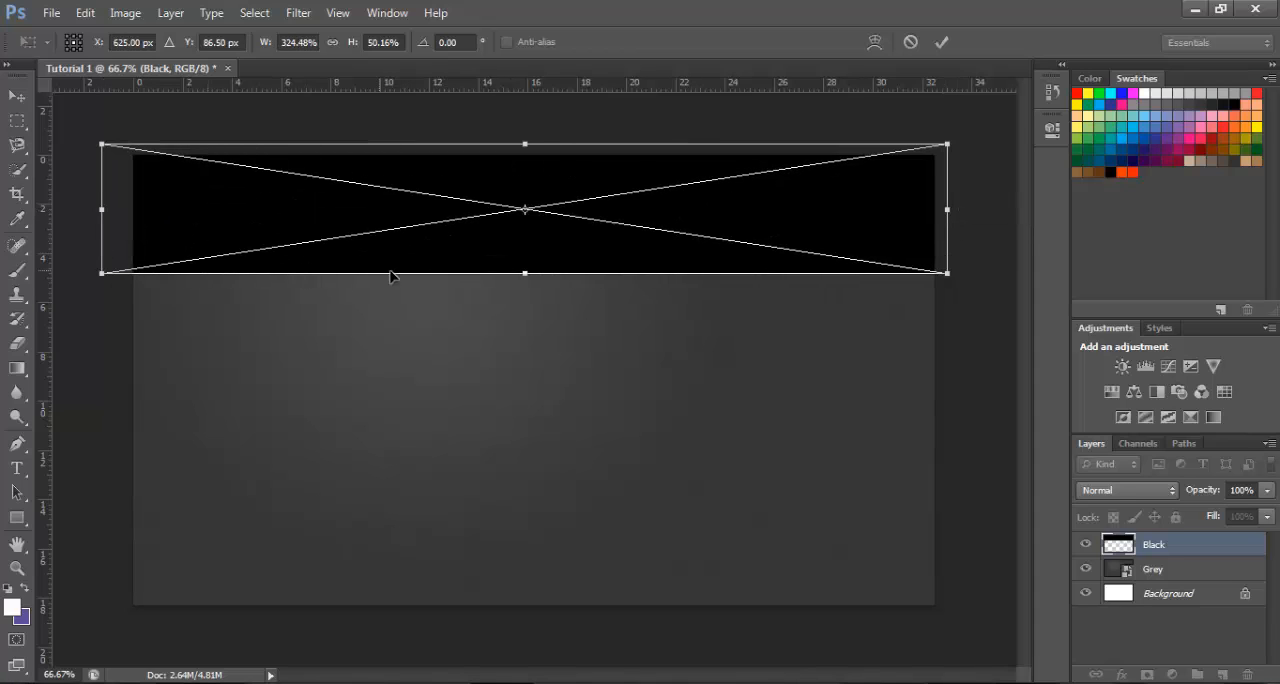
click(940, 40)
key(t)
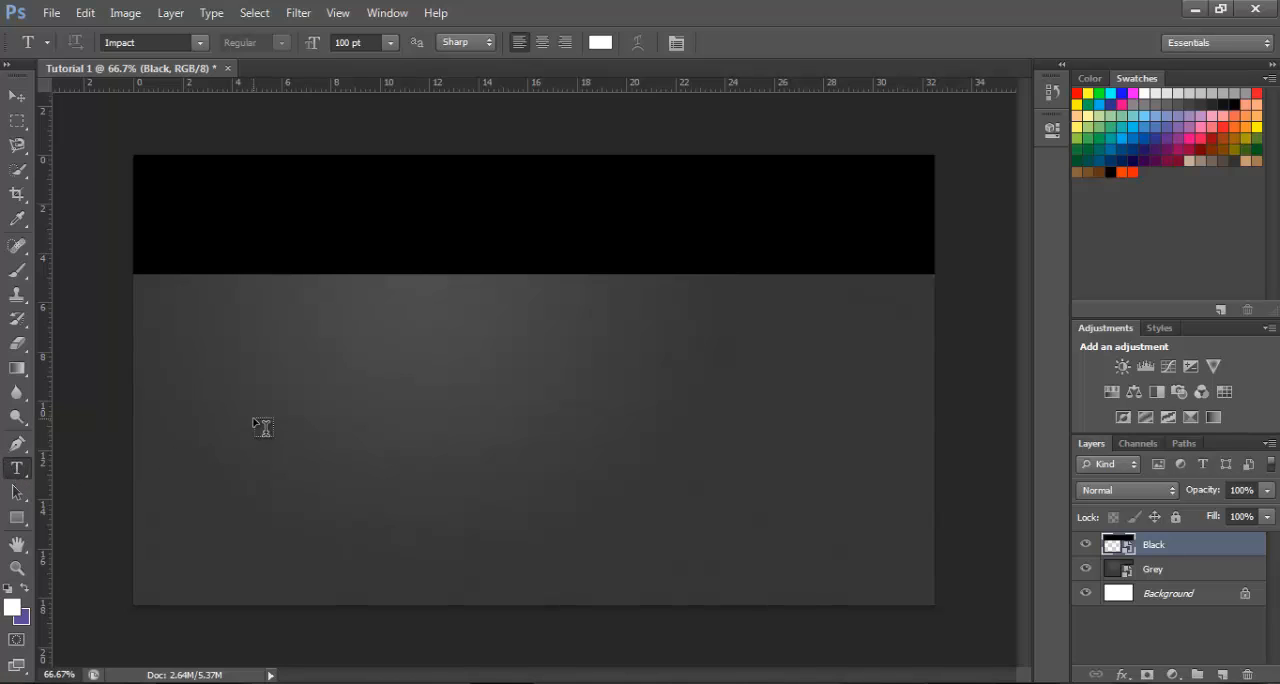
Add the white title "Photoshop CS6" in Impact at 100 pt and position it on the black band
click(291, 306)
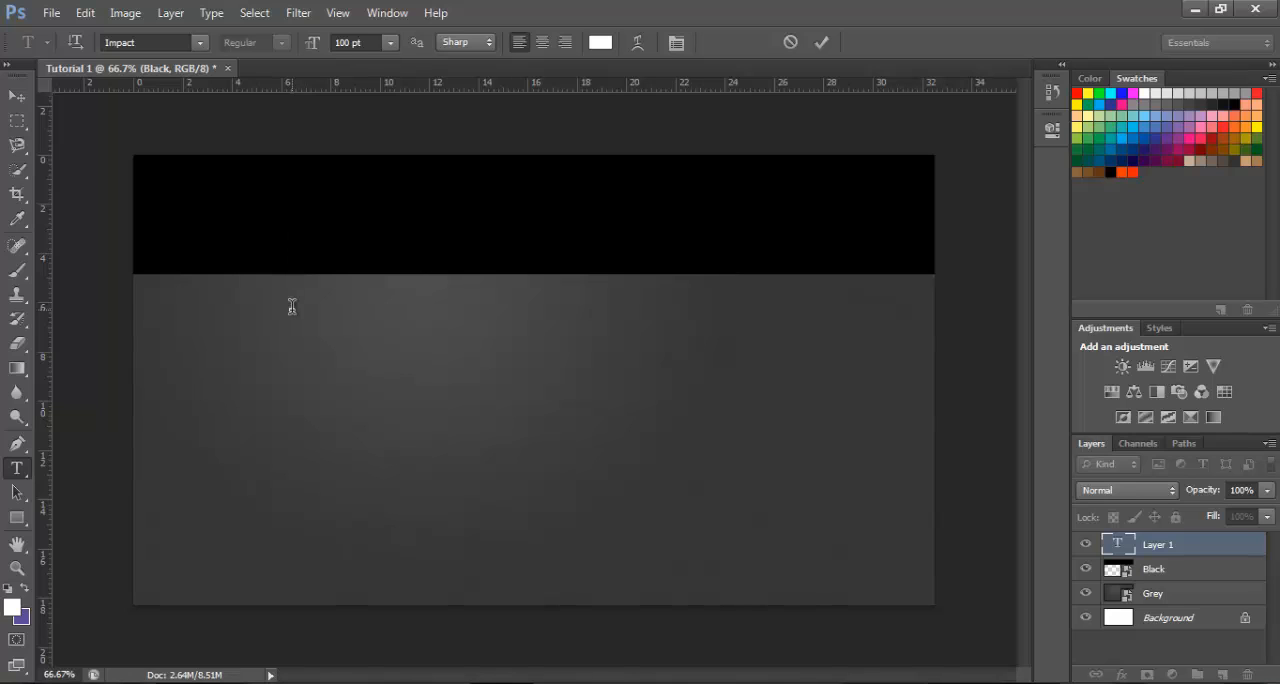
drag(292, 407, 197, 347)
text(Ph)
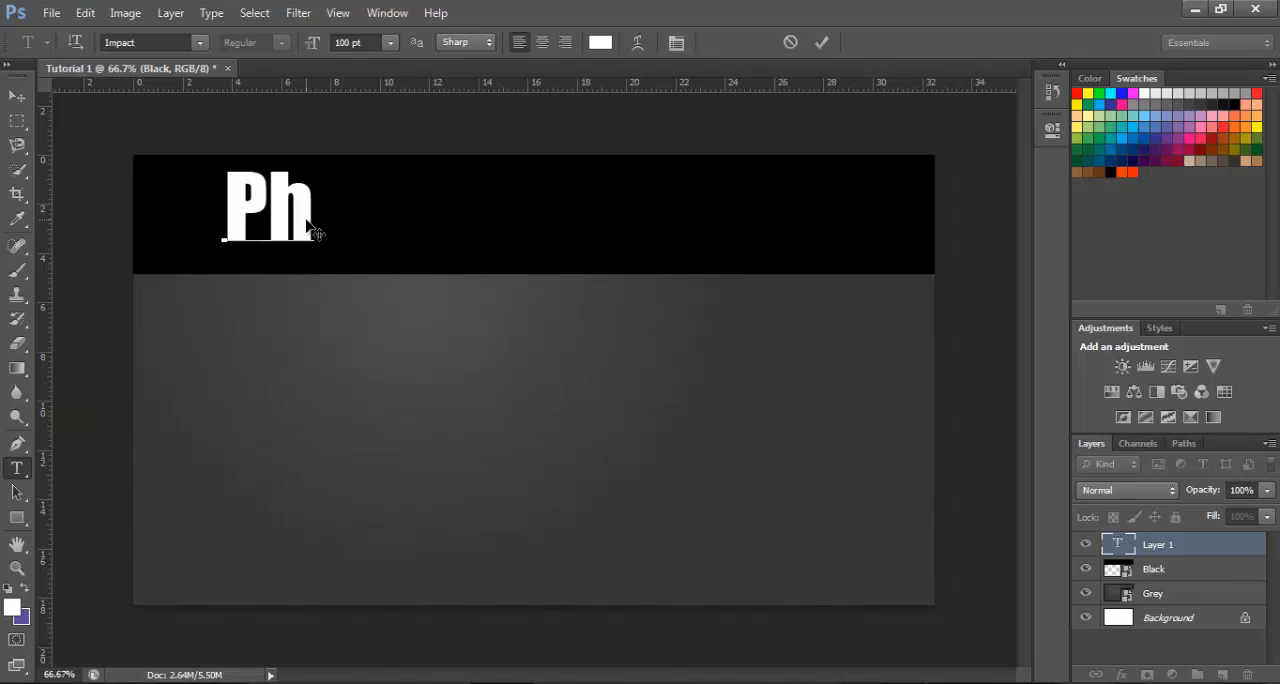
text(otosh)
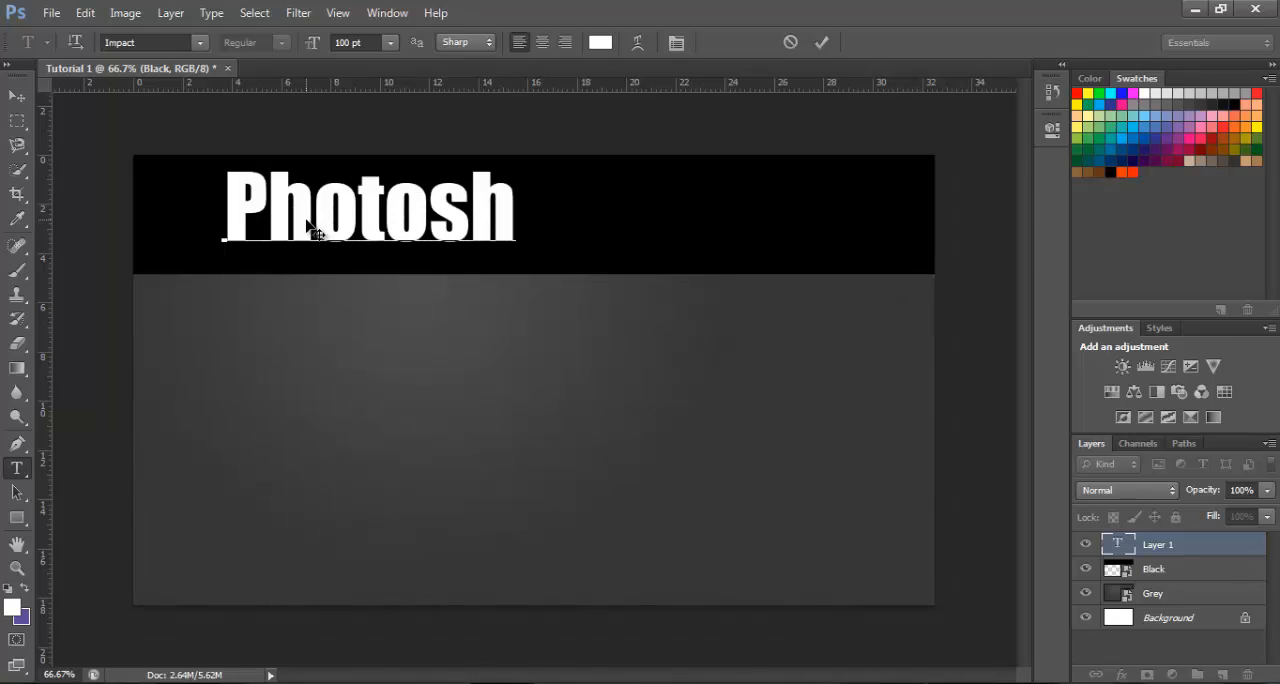
text(op)
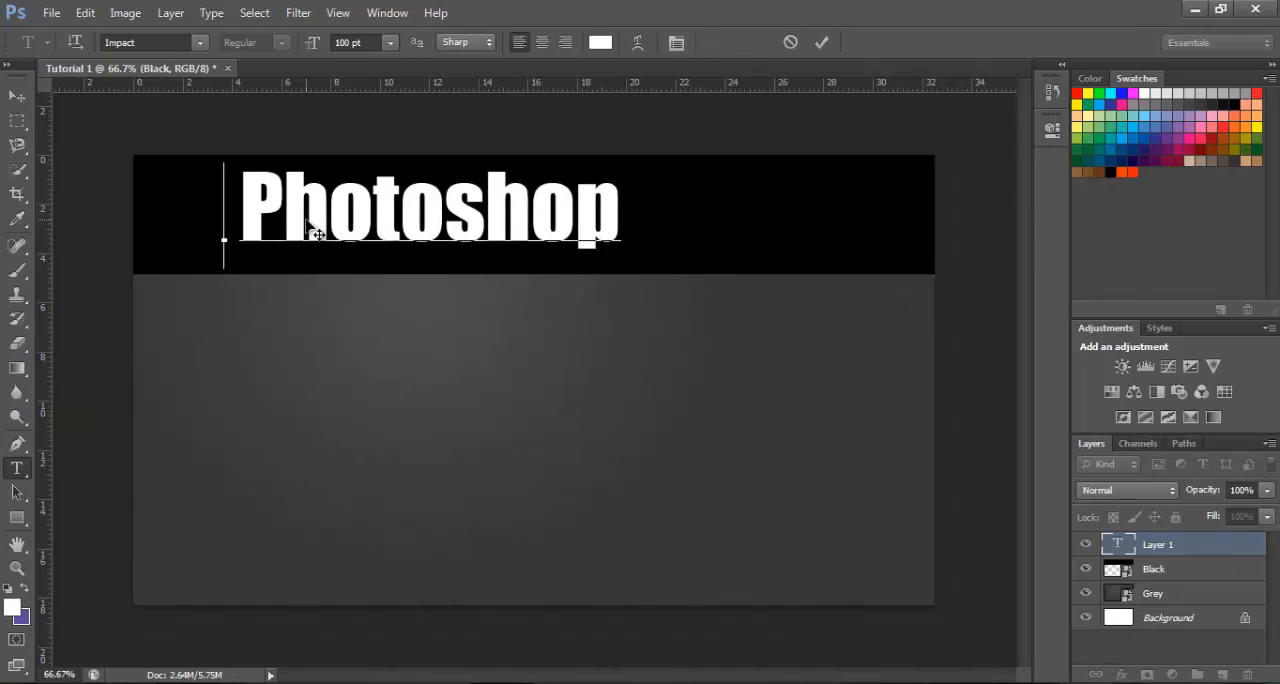
text( CS6)
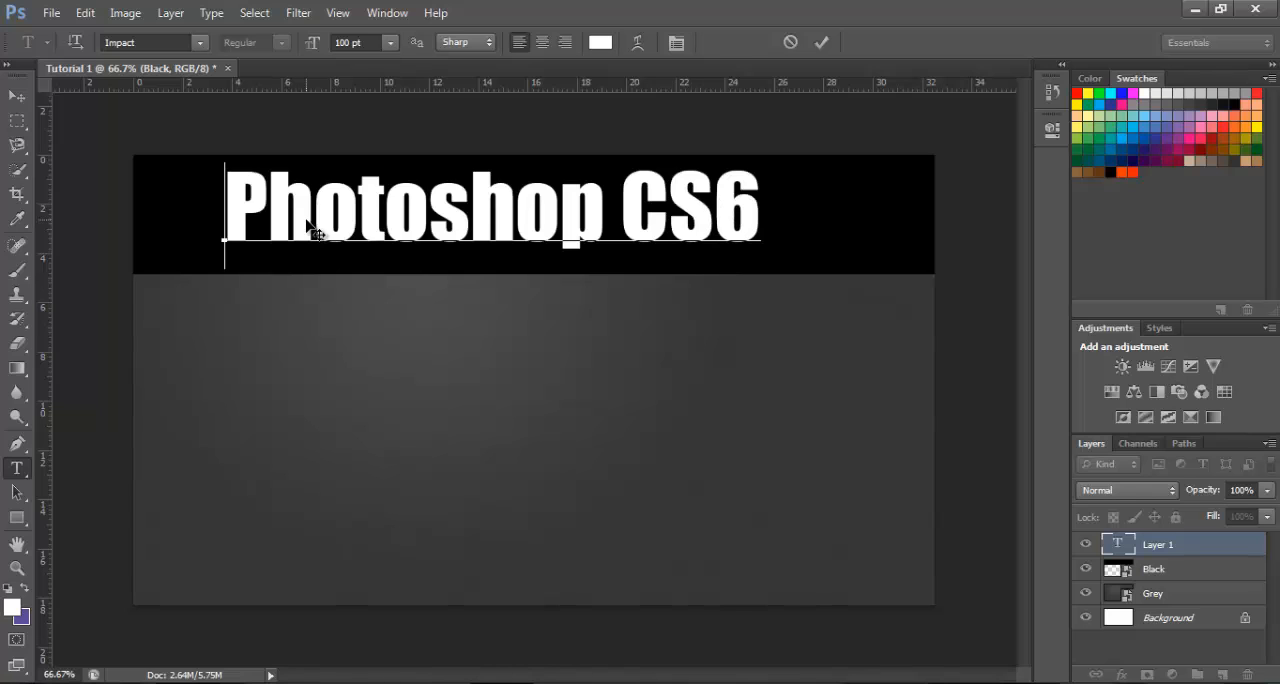
drag(317, 354, 353, 358)
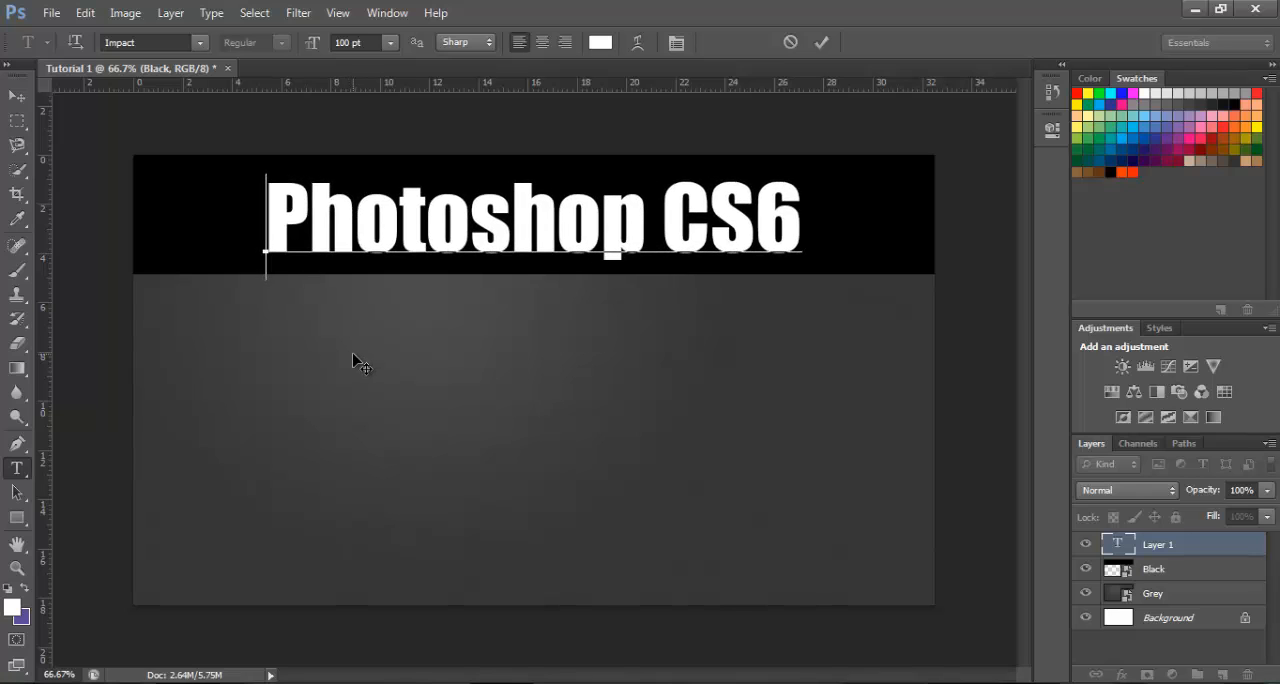
Try a 150 pt font size for the whole title and shift the text to span the black band
right_click(378, 222)
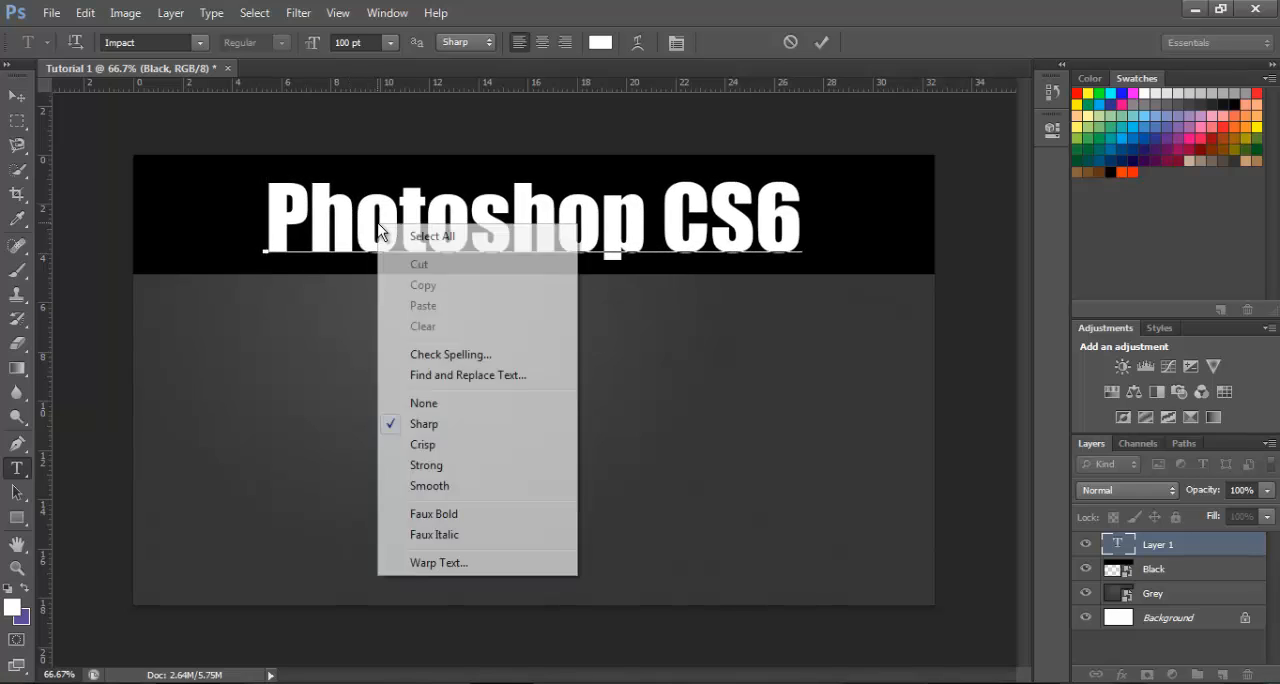
click(425, 238)
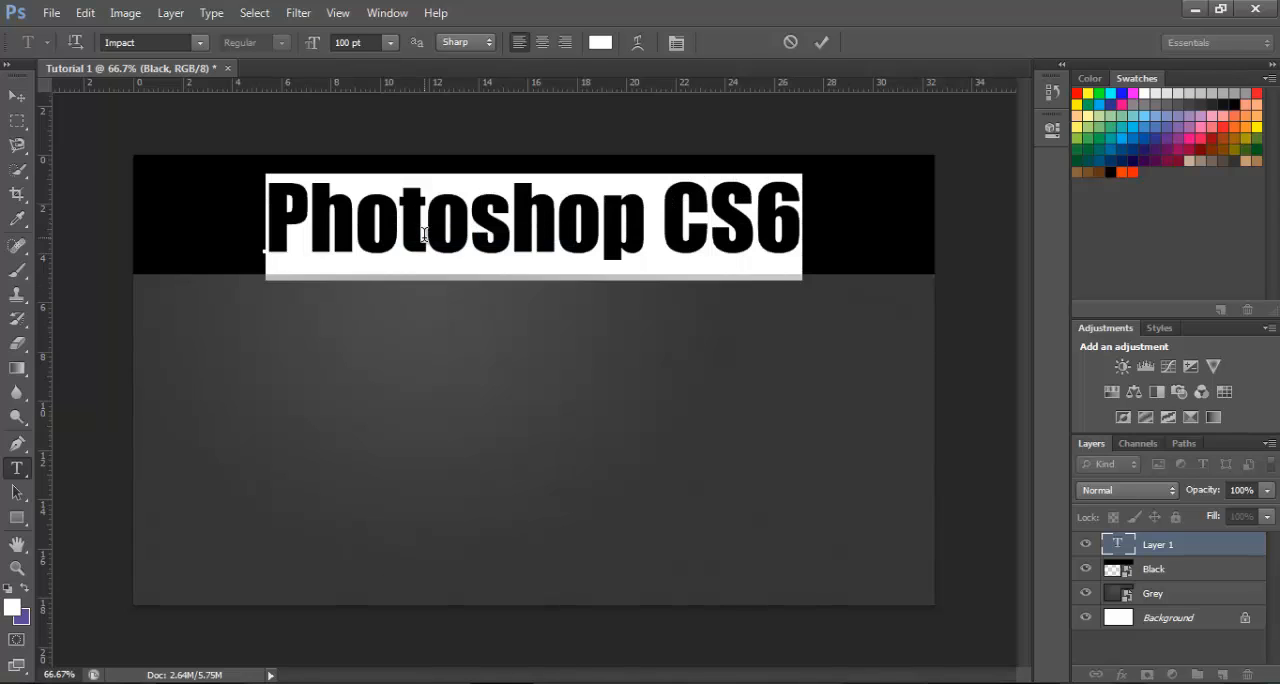
click(341, 42)
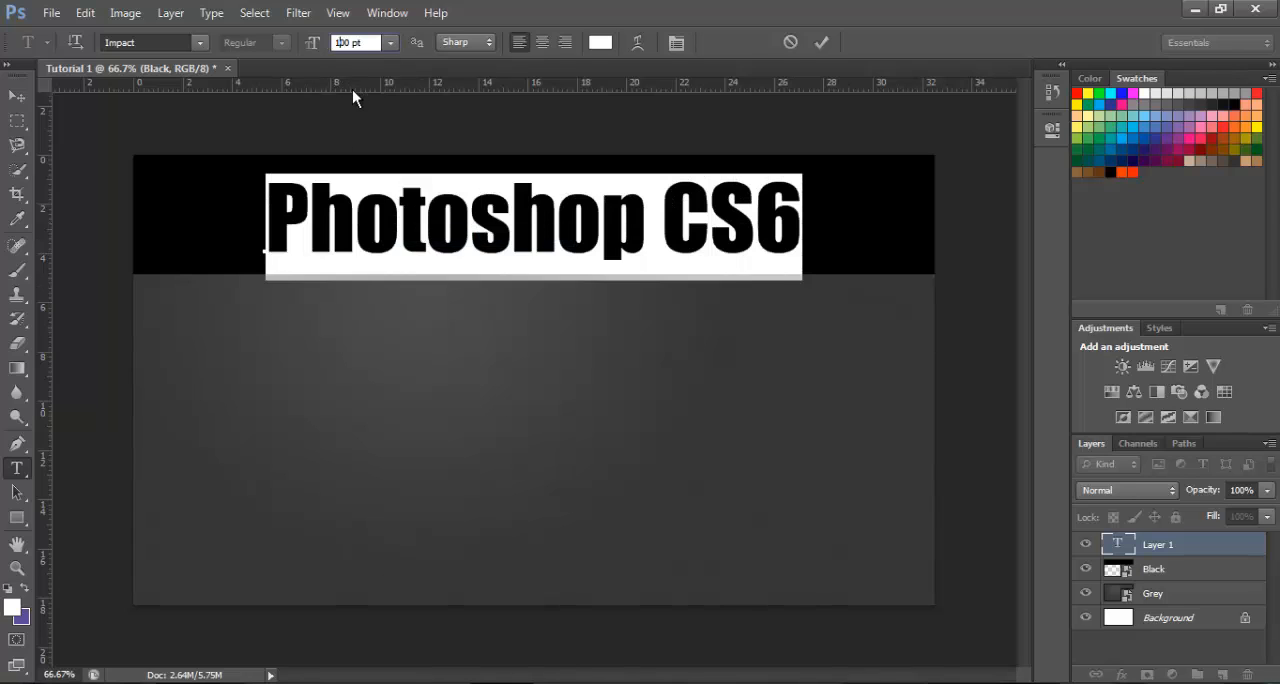
key(Delete)
key(Delete)
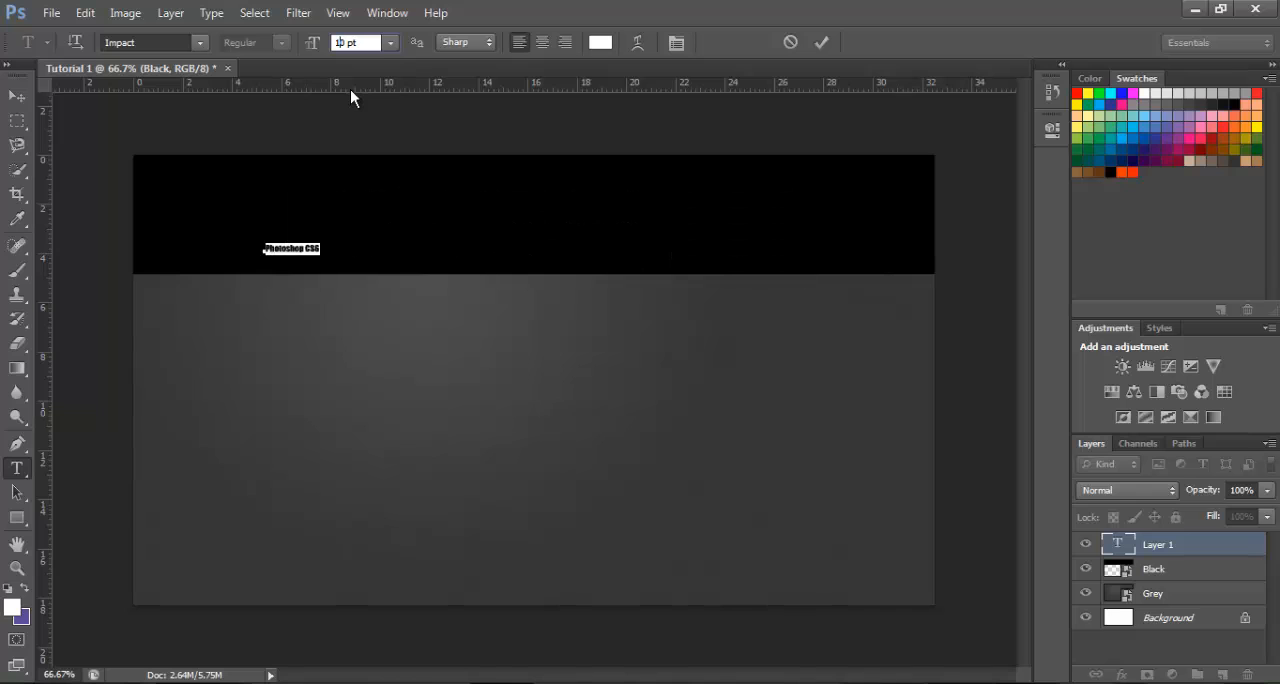
text(50)
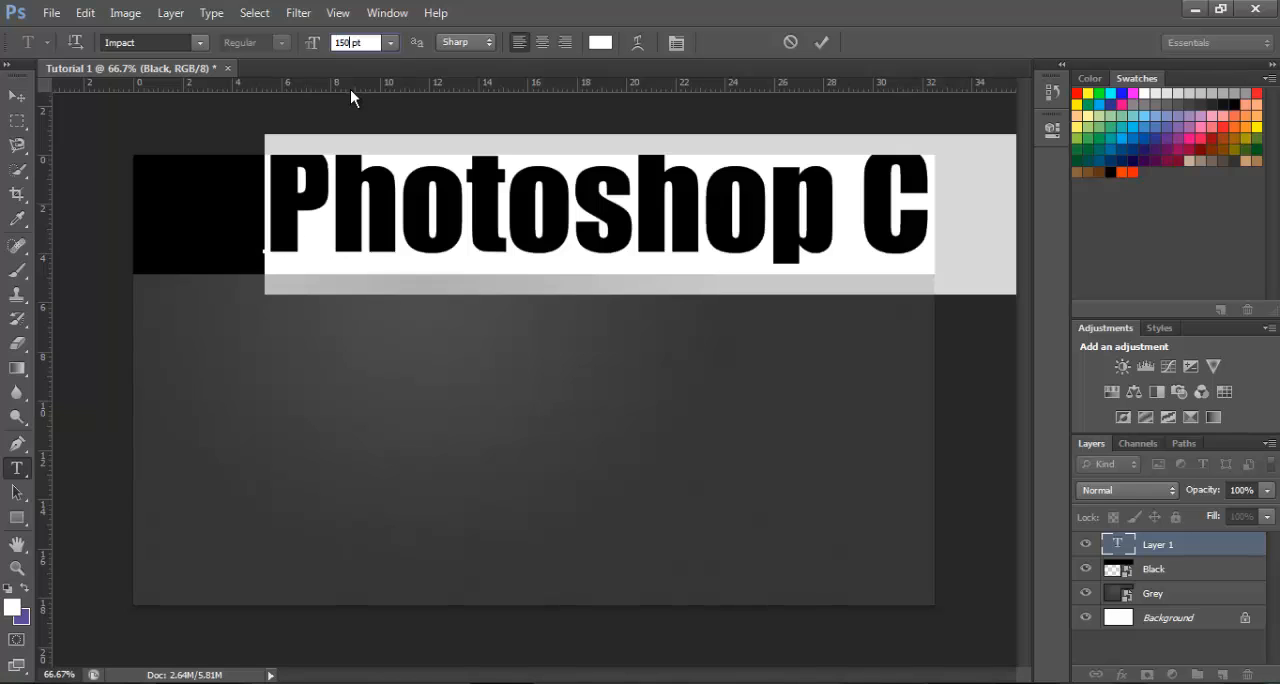
click(359, 264)
drag(321, 350, 197, 369)
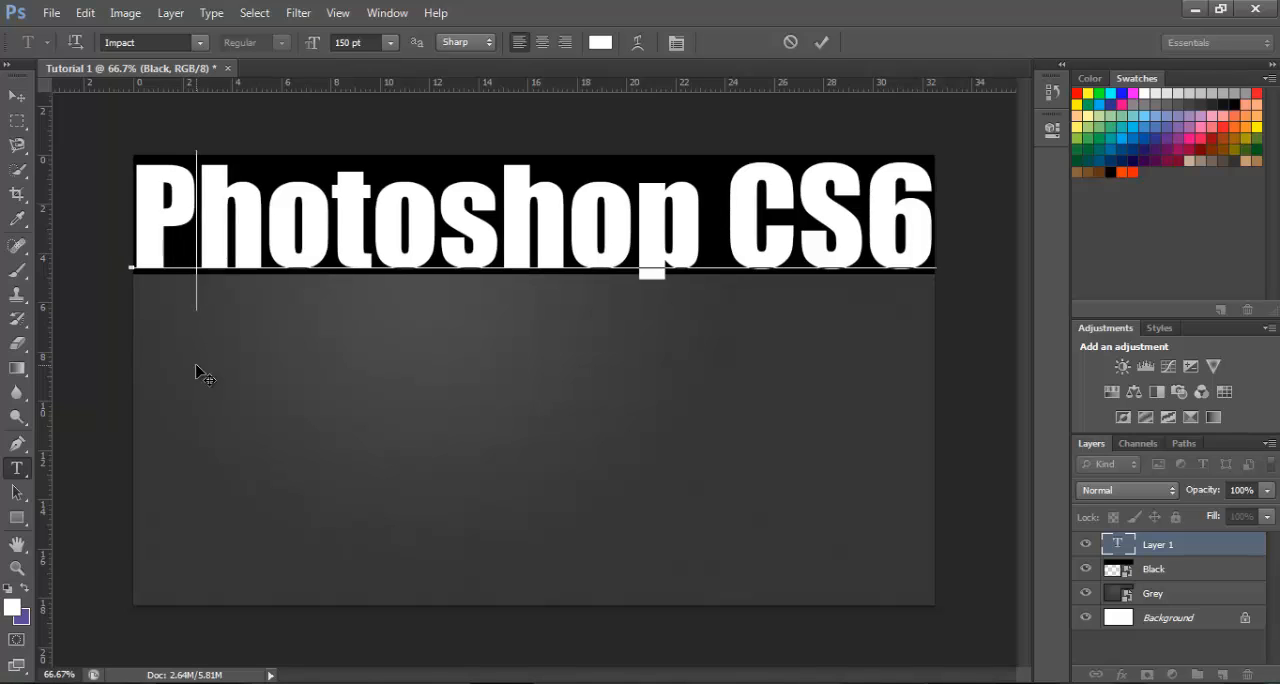
drag(197, 373, 194, 366)
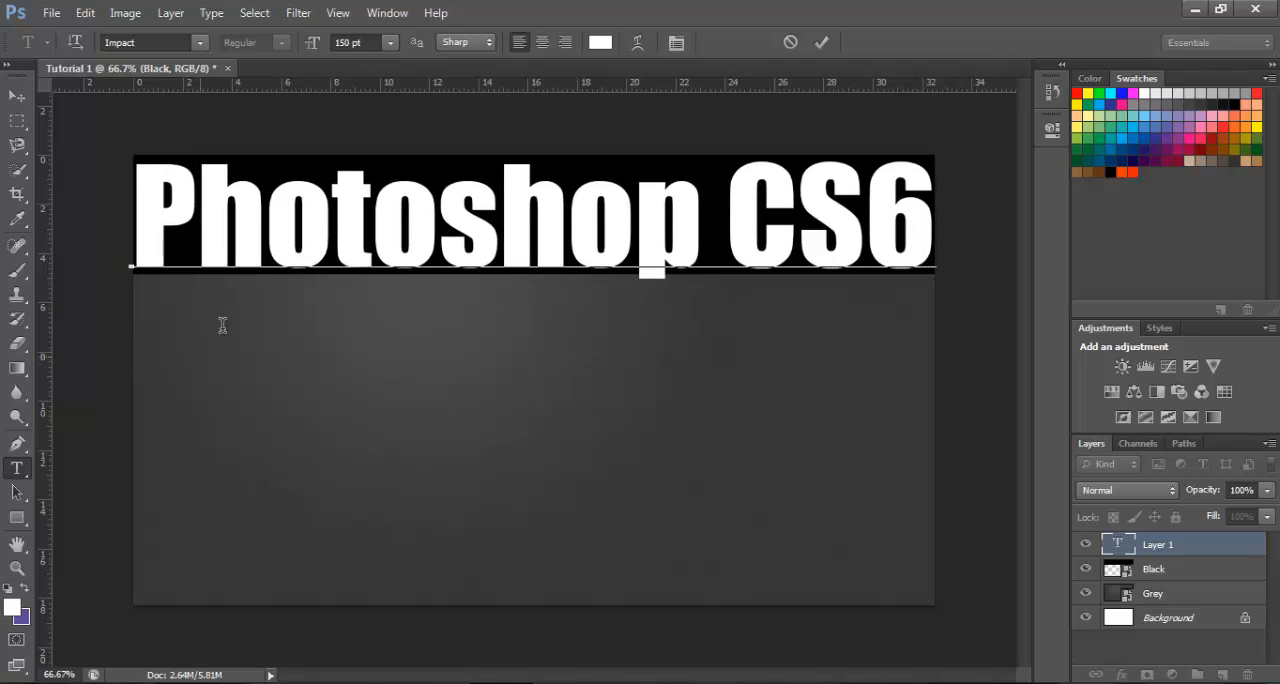
Set the whole title's font size to 125 pt and center the text within the black band
right_click(403, 197)
click(425, 207)
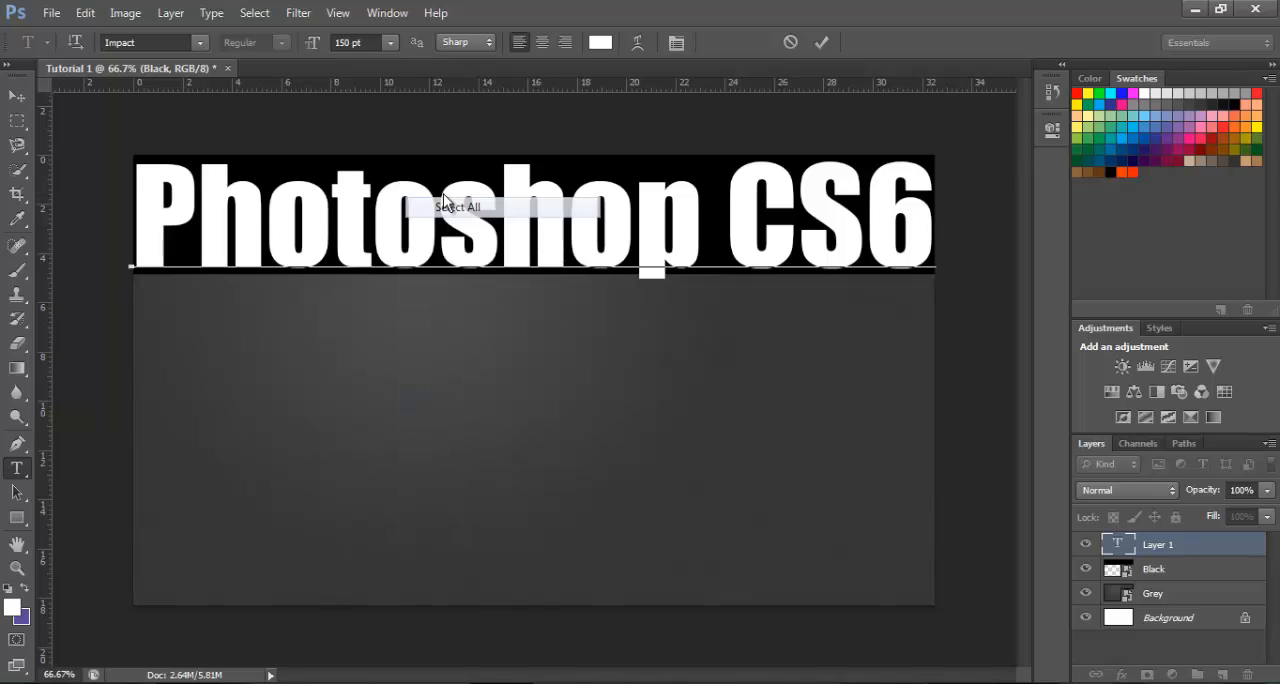
click(341, 43)
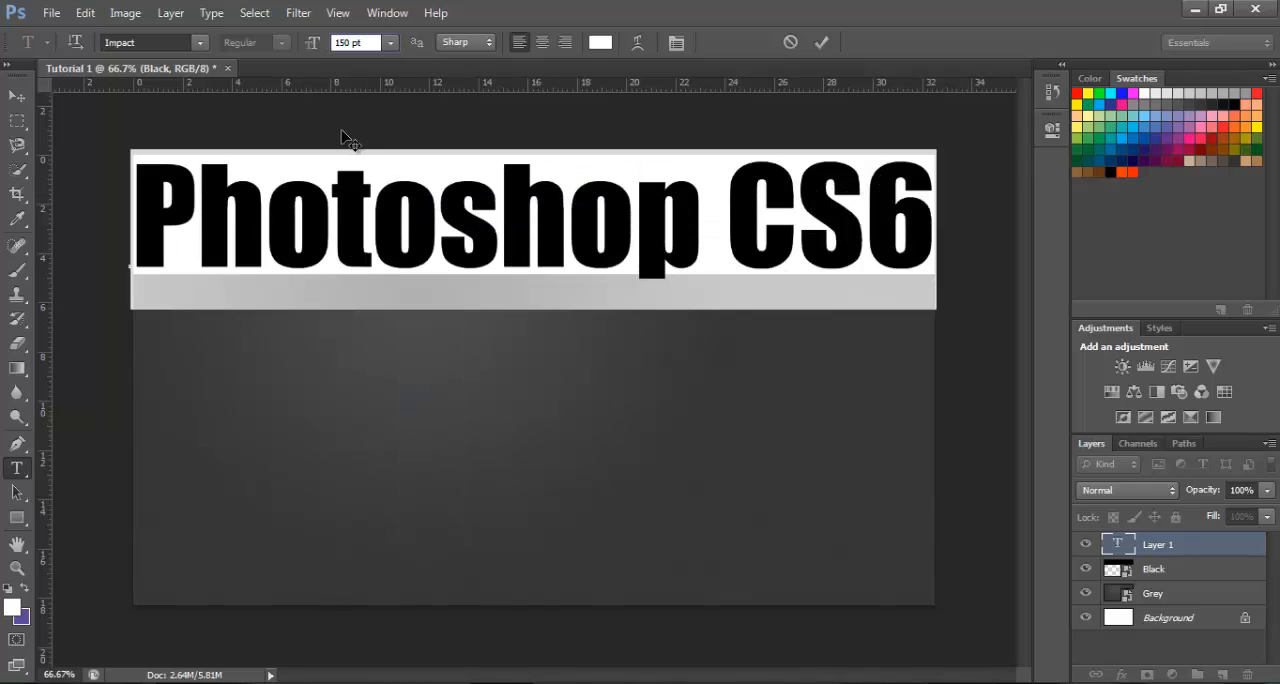
key(Delete)
key(Delete)
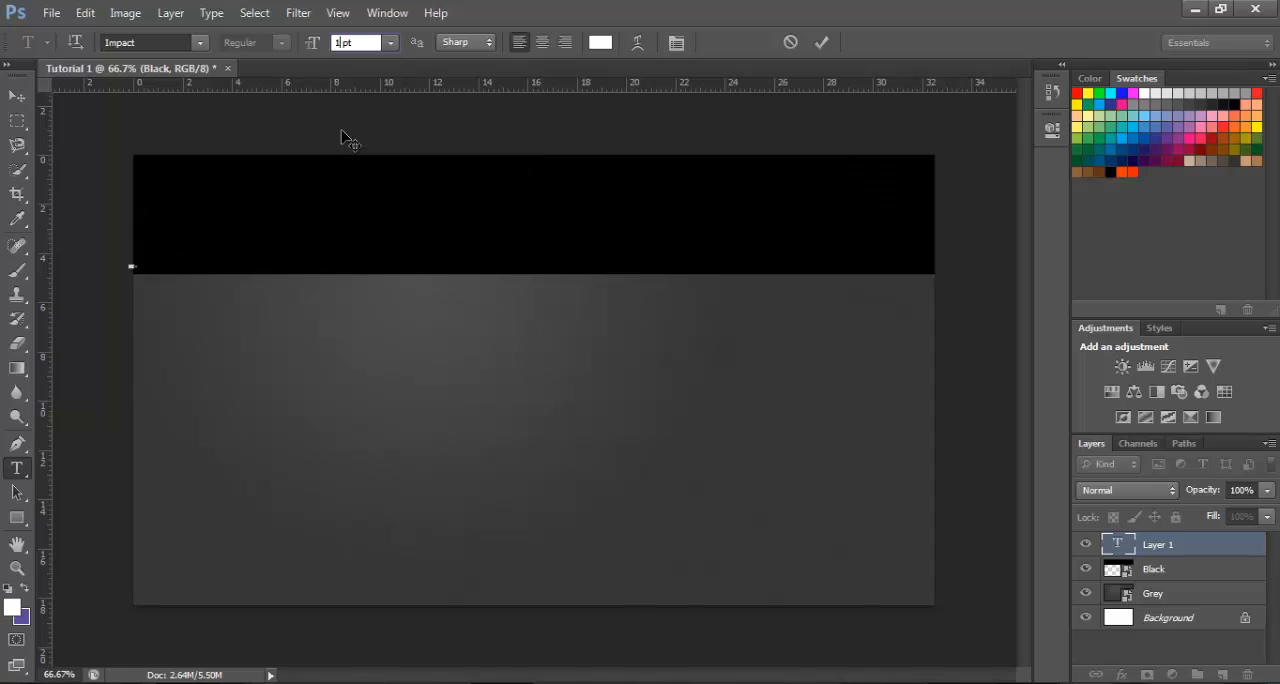
text(25)
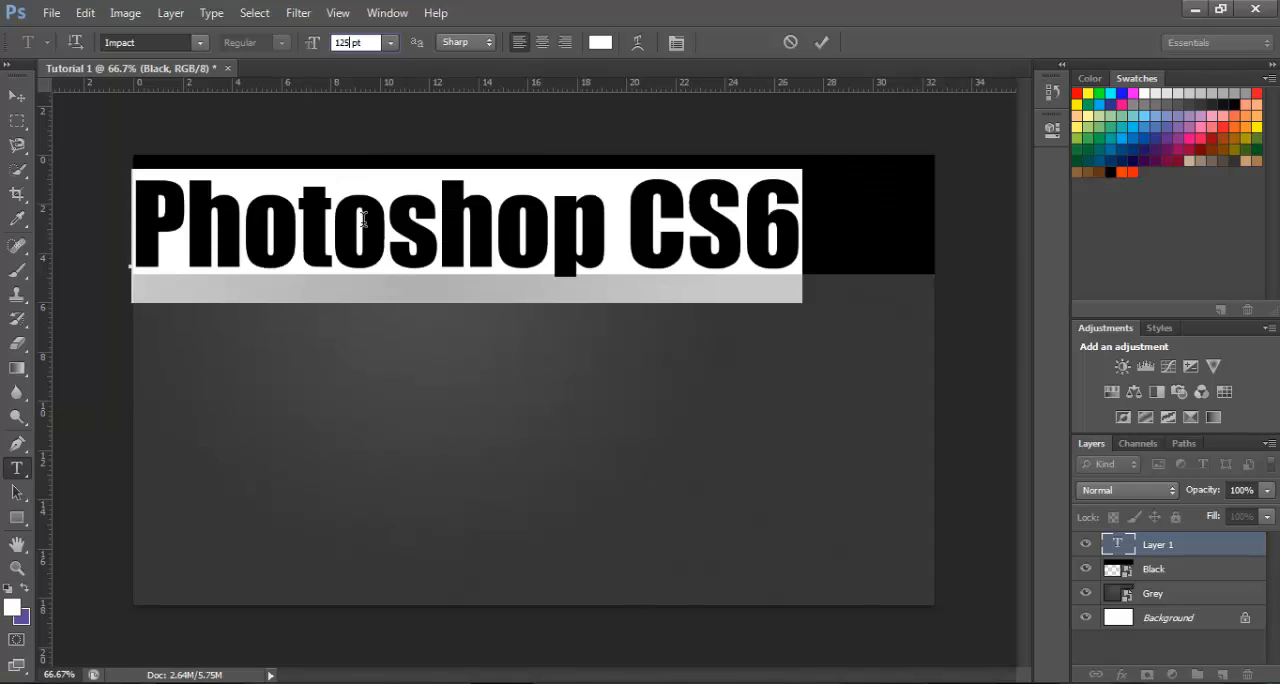
click(364, 220)
drag(381, 369, 436, 357)
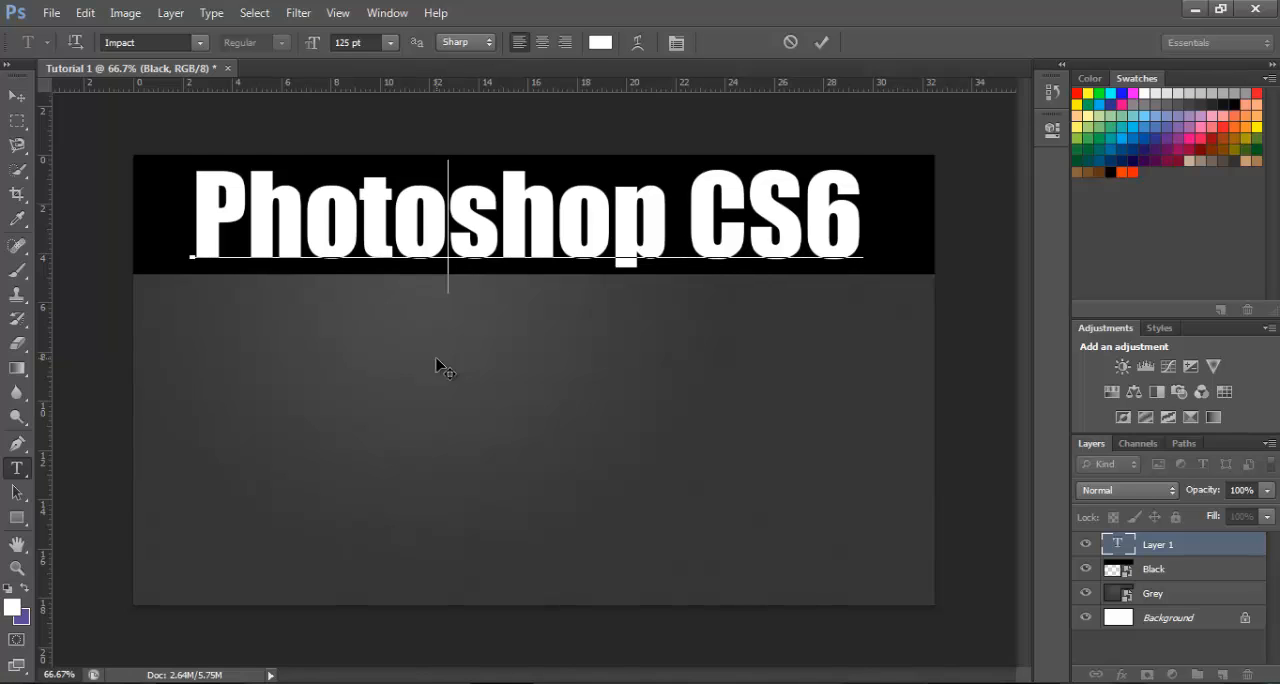
drag(437, 362, 437, 360)
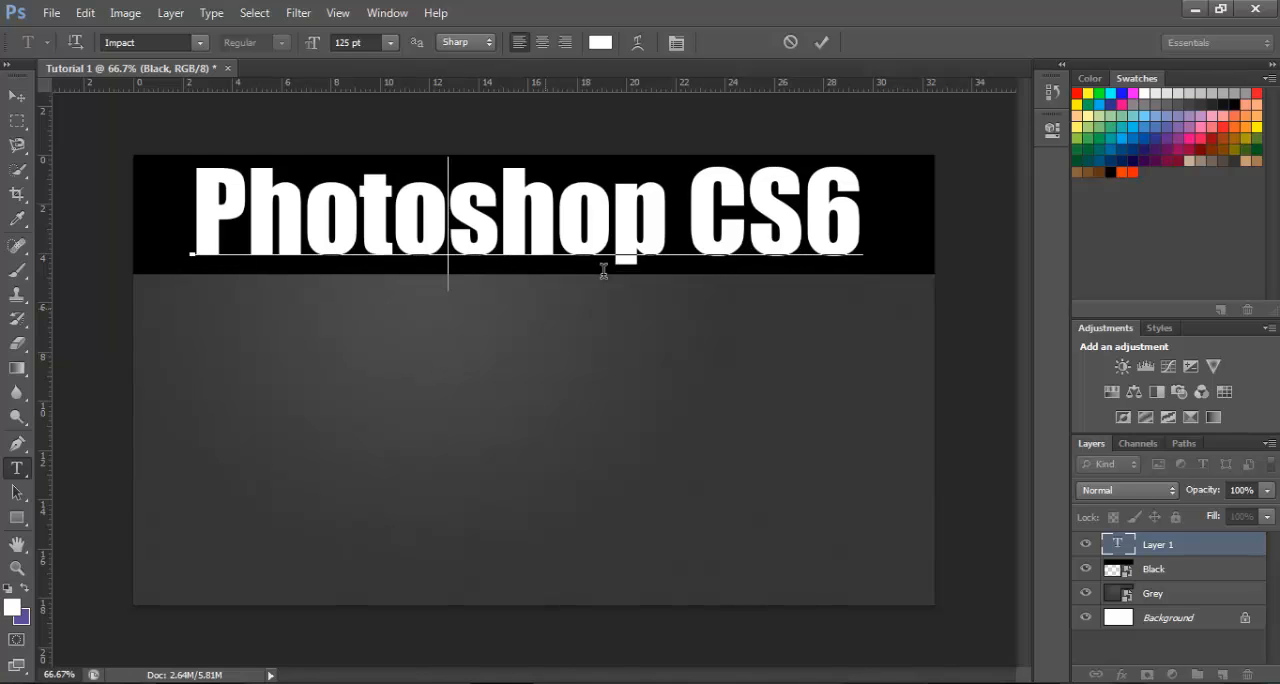
Commit the title, then add a separate white Impact 125 pt text line "How to Make" centered just below the black band
click(820, 42)
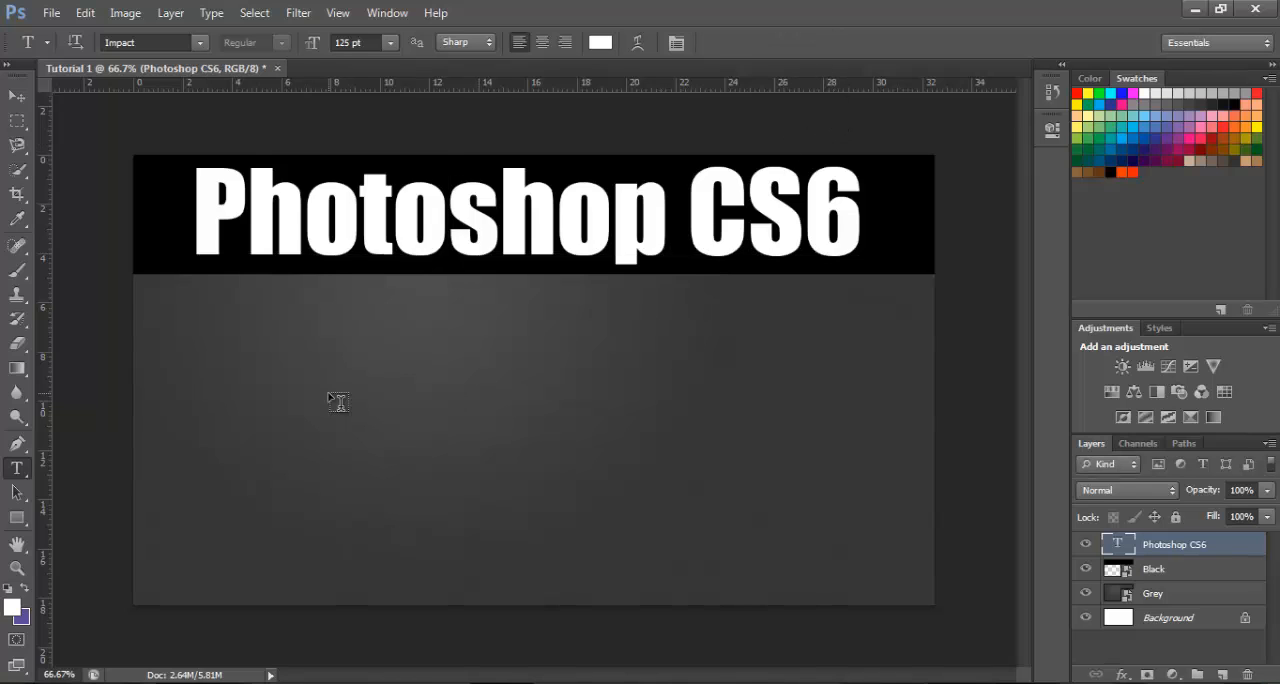
click(329, 392)
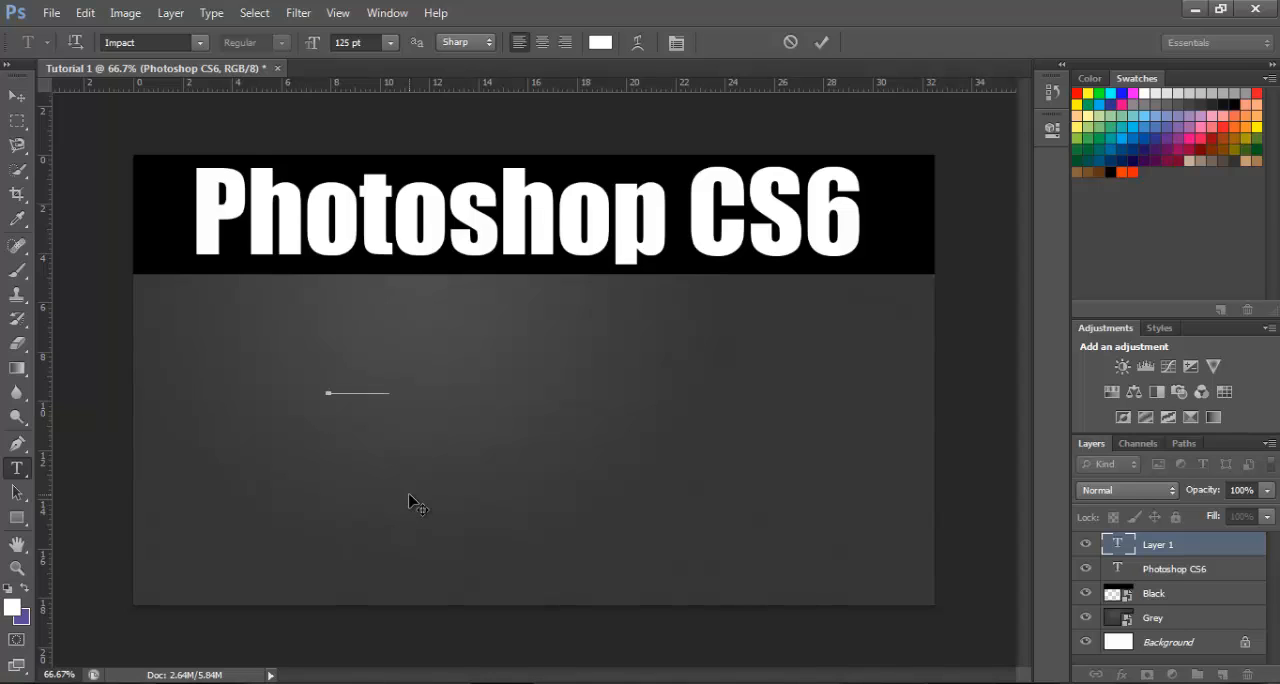
text(How to)
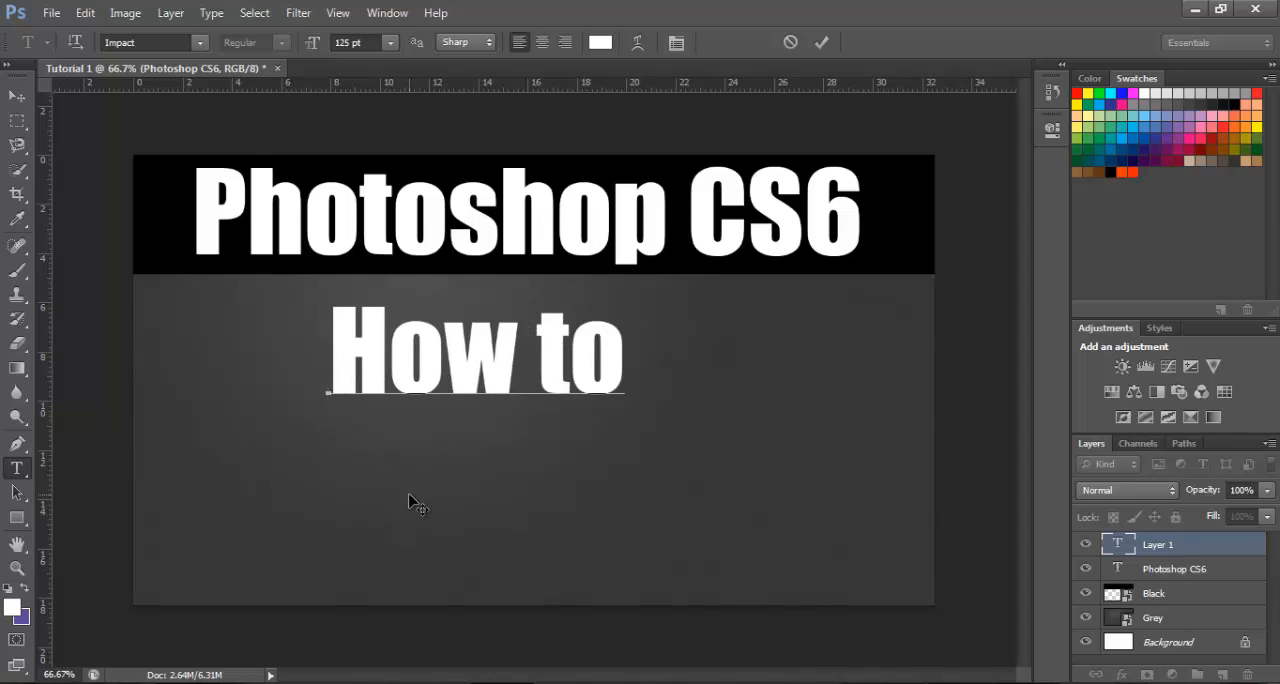
text( Make)
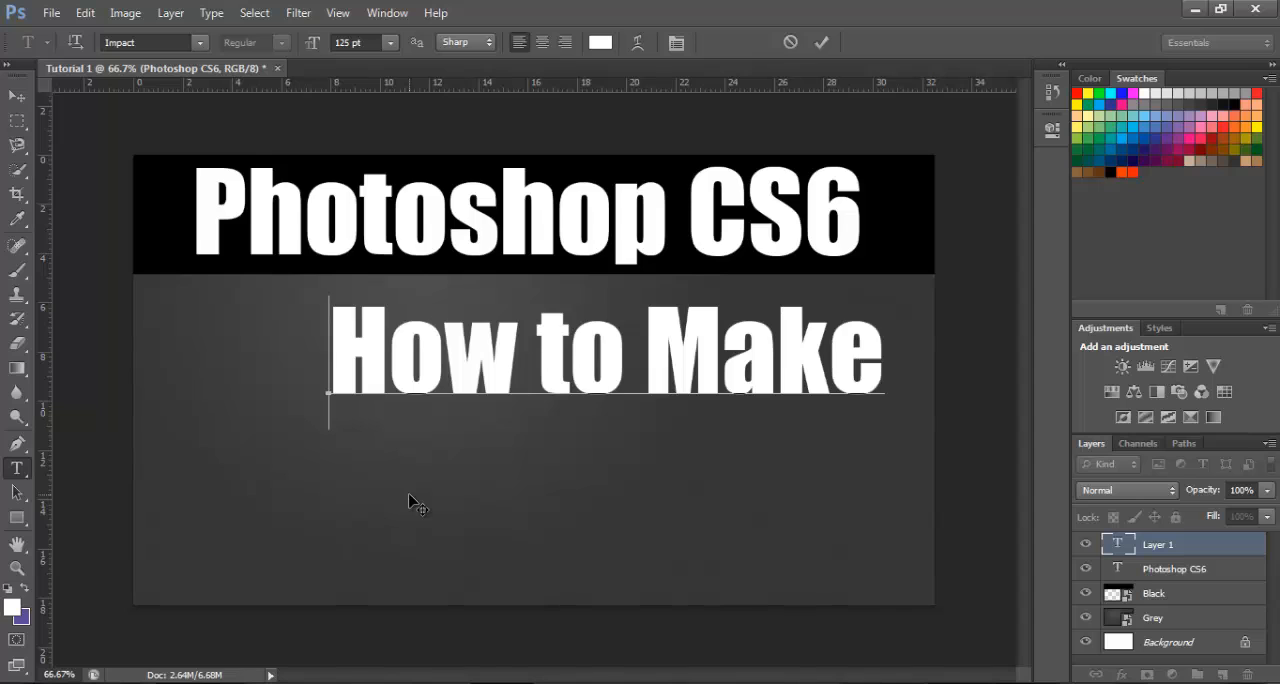
drag(382, 475, 296, 471)
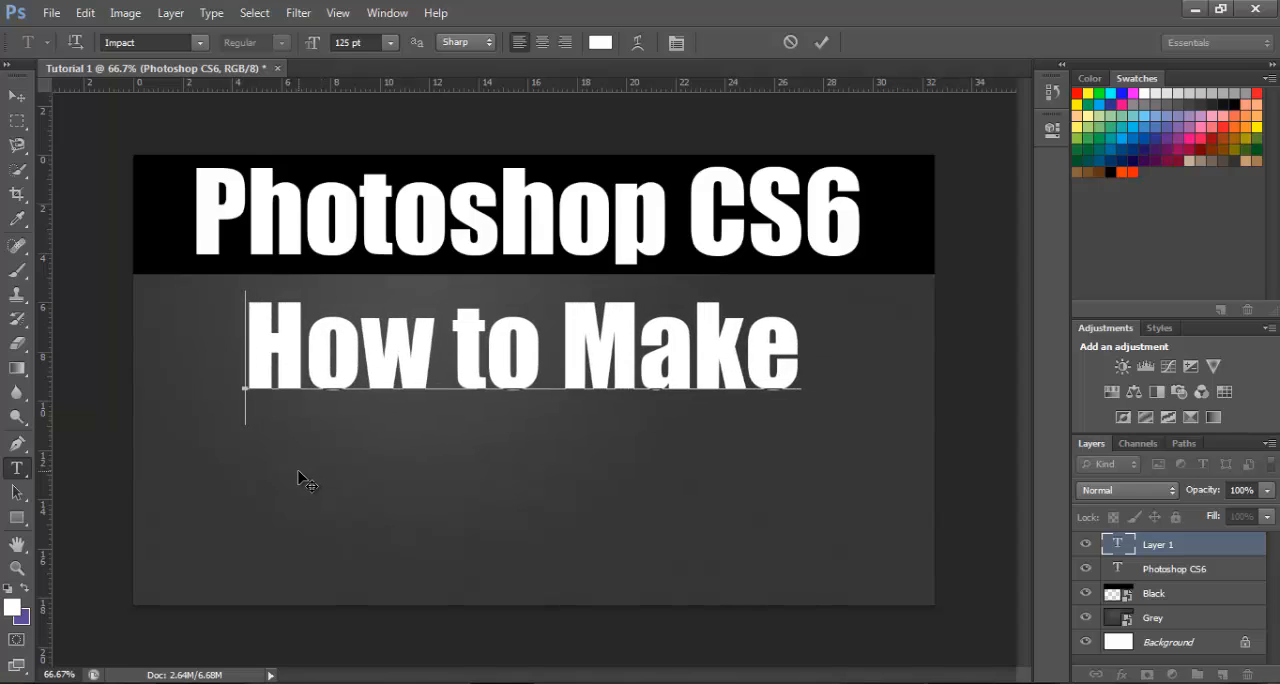
click(820, 42)
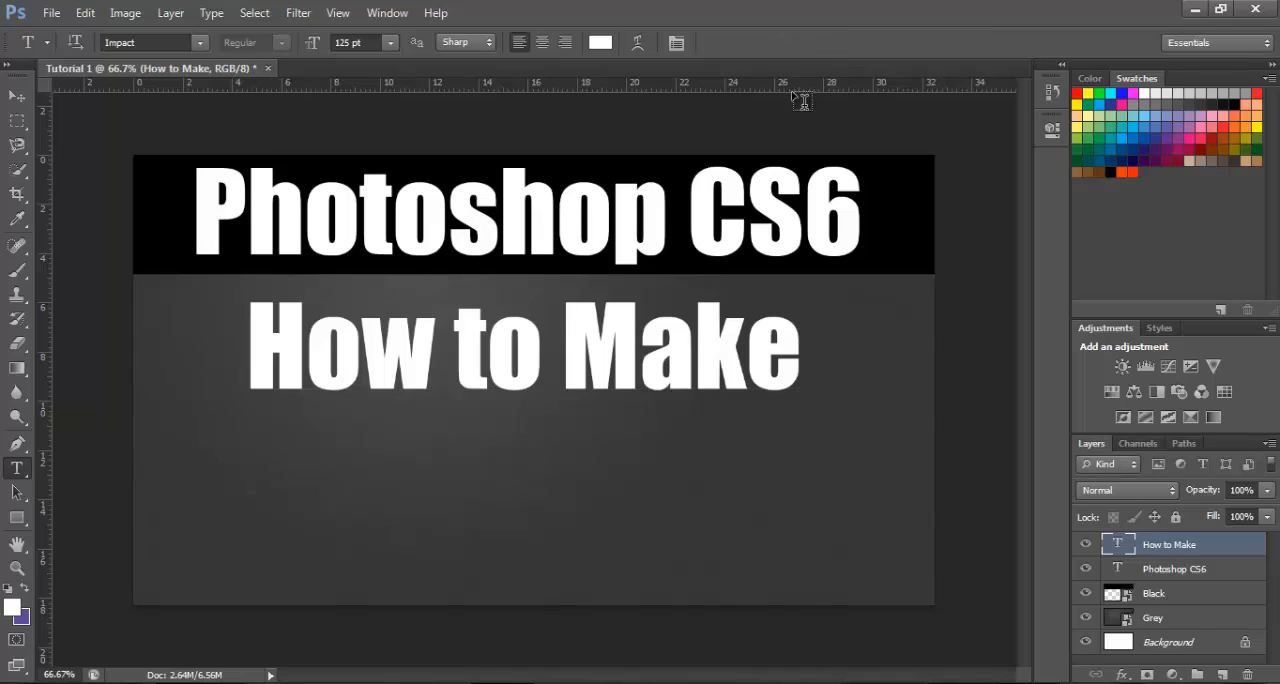
Add a separate text line "Thumbnails" at 125 pt and place it directly under "How to Make", with their starting edges aligned
click(391, 514)
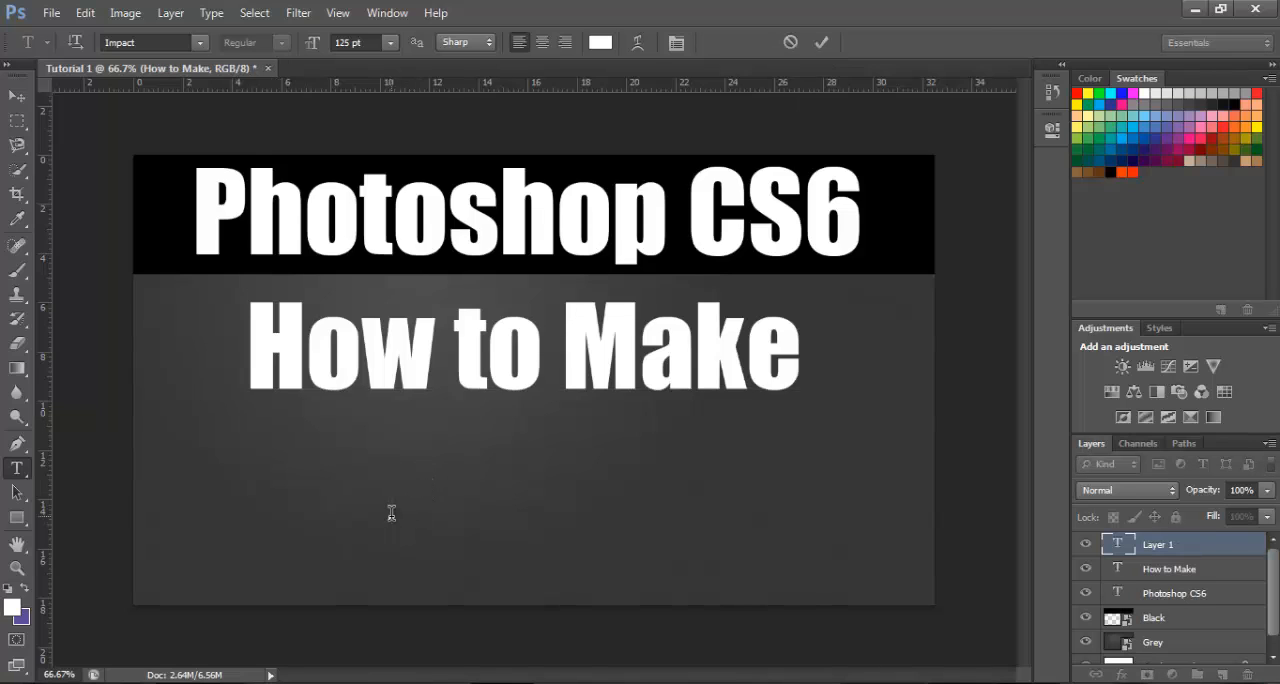
text(Thum)
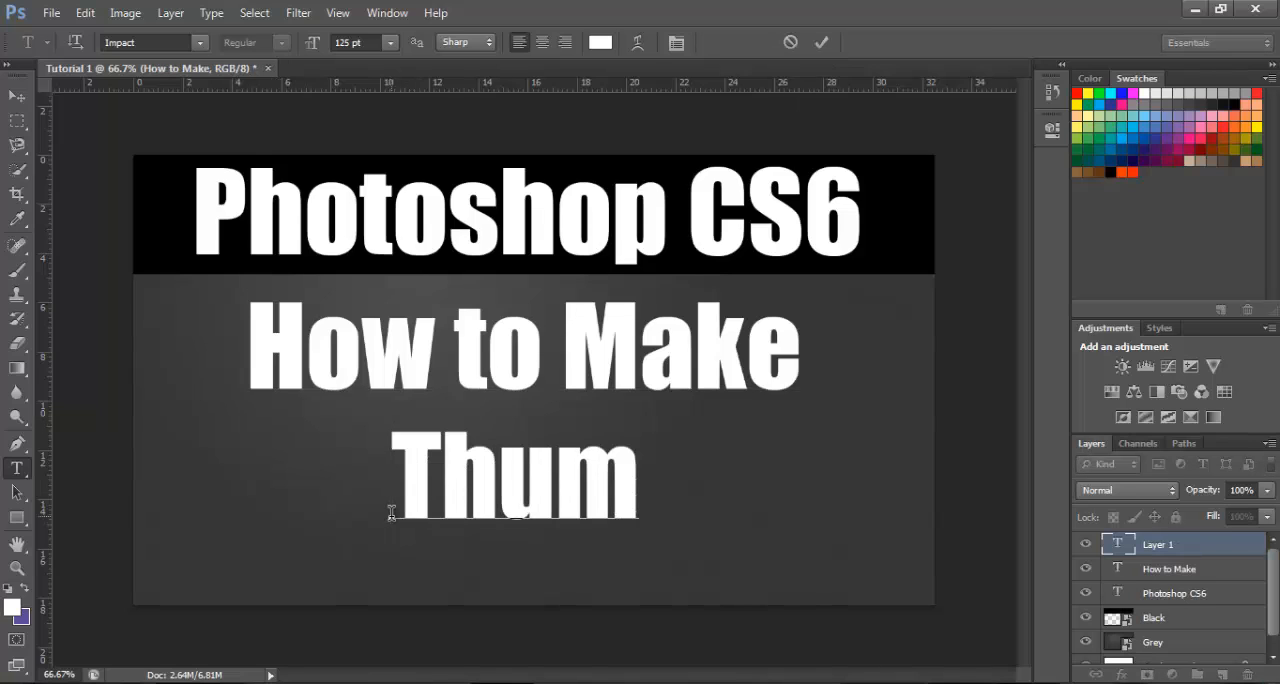
text(bnails)
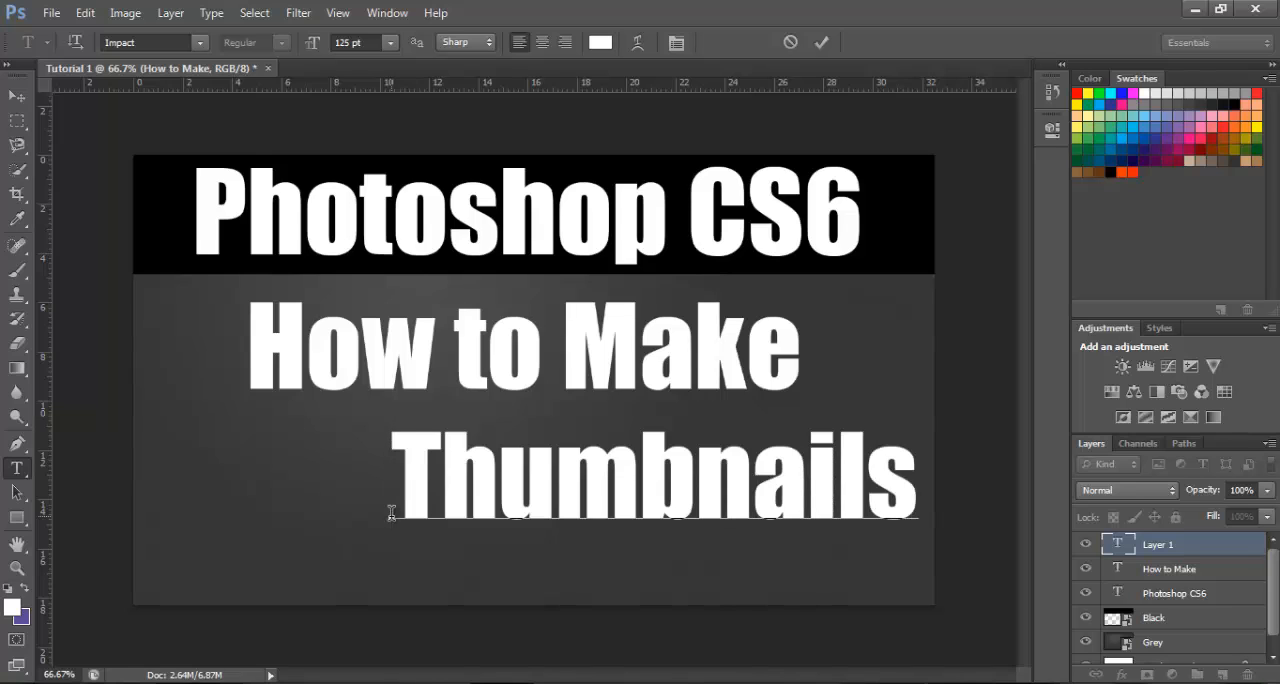
drag(371, 563, 217, 556)
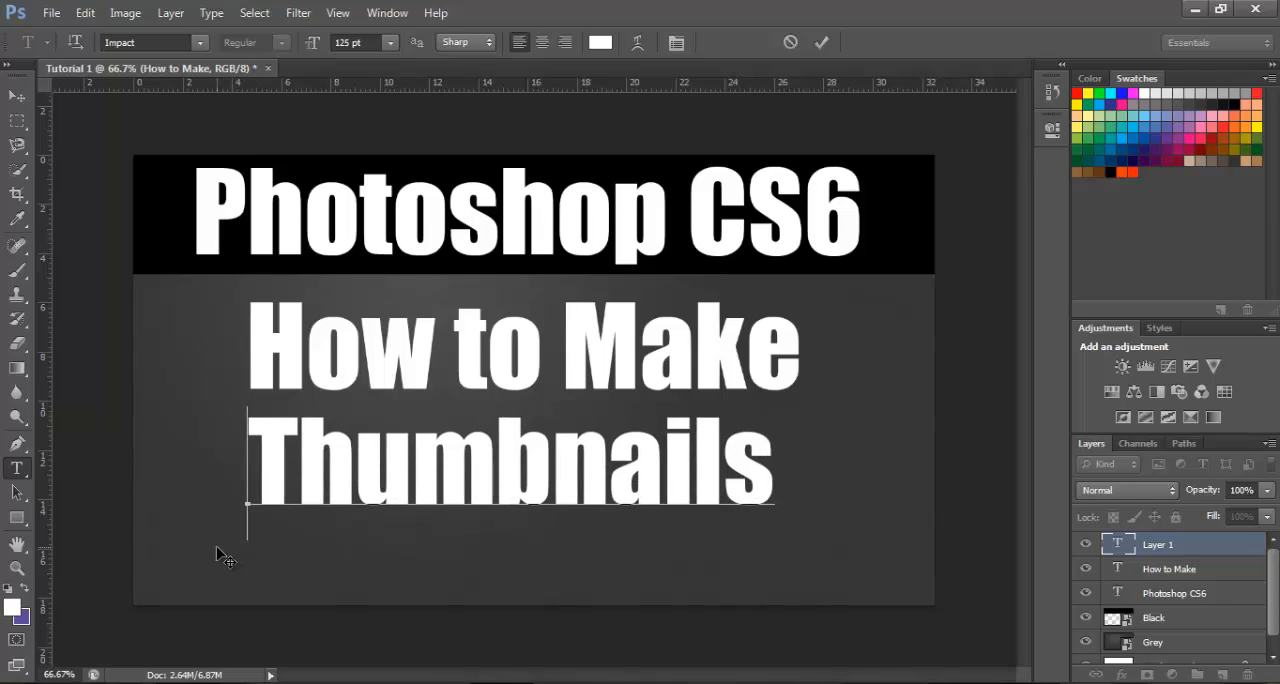
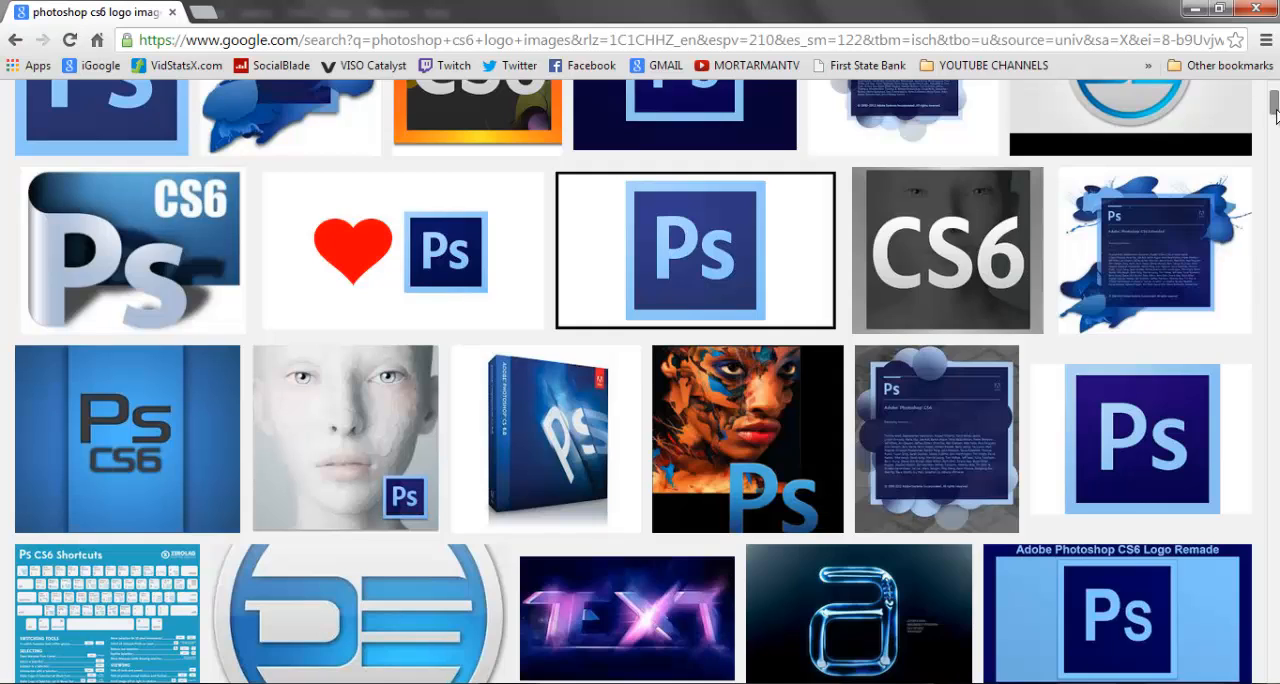
Find the 620 × 500 "Adobe Photoshop CS6" logo in the image results and save it as the JPEG adobe-photoshop-cs6 in Downloads
drag(1275, 113, 1275, 137)
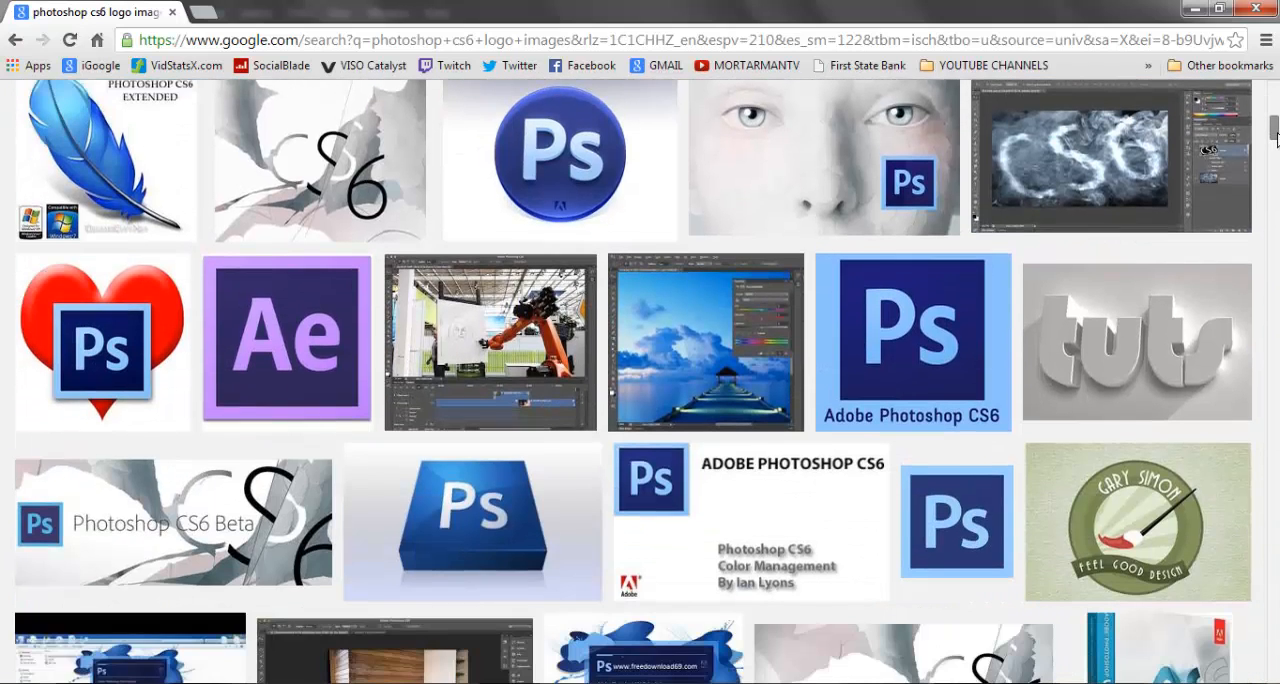
click(934, 311)
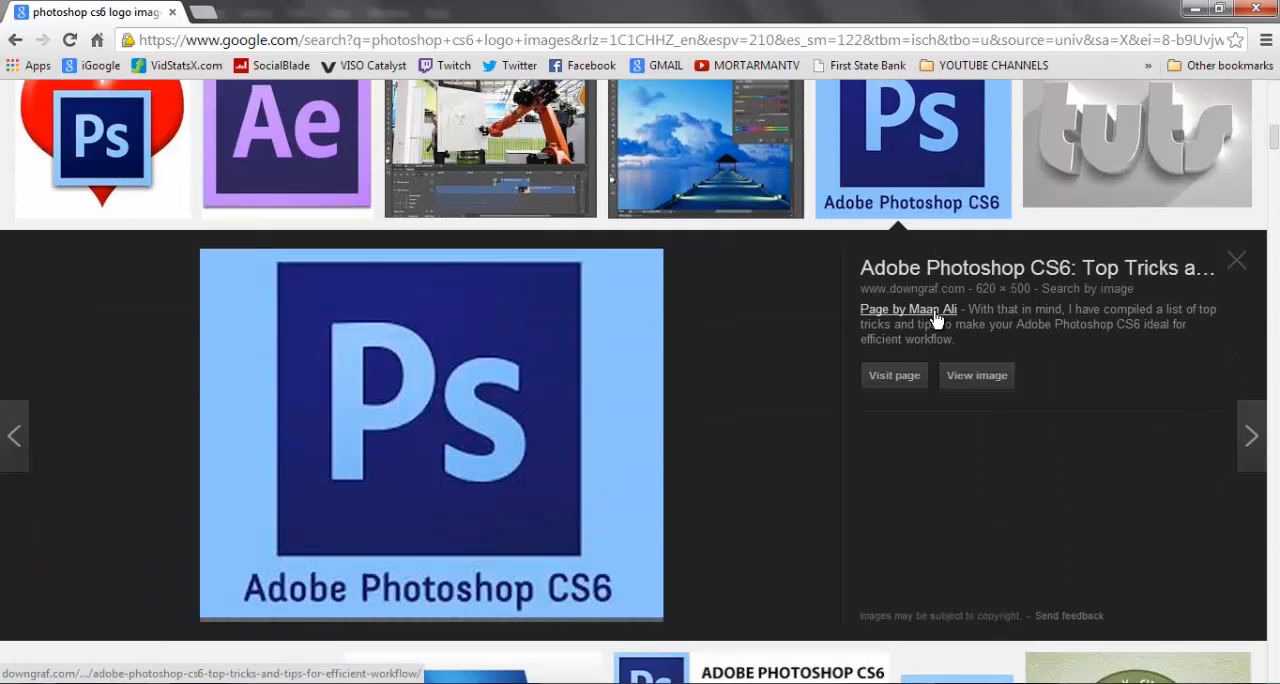
right_click(400, 414)
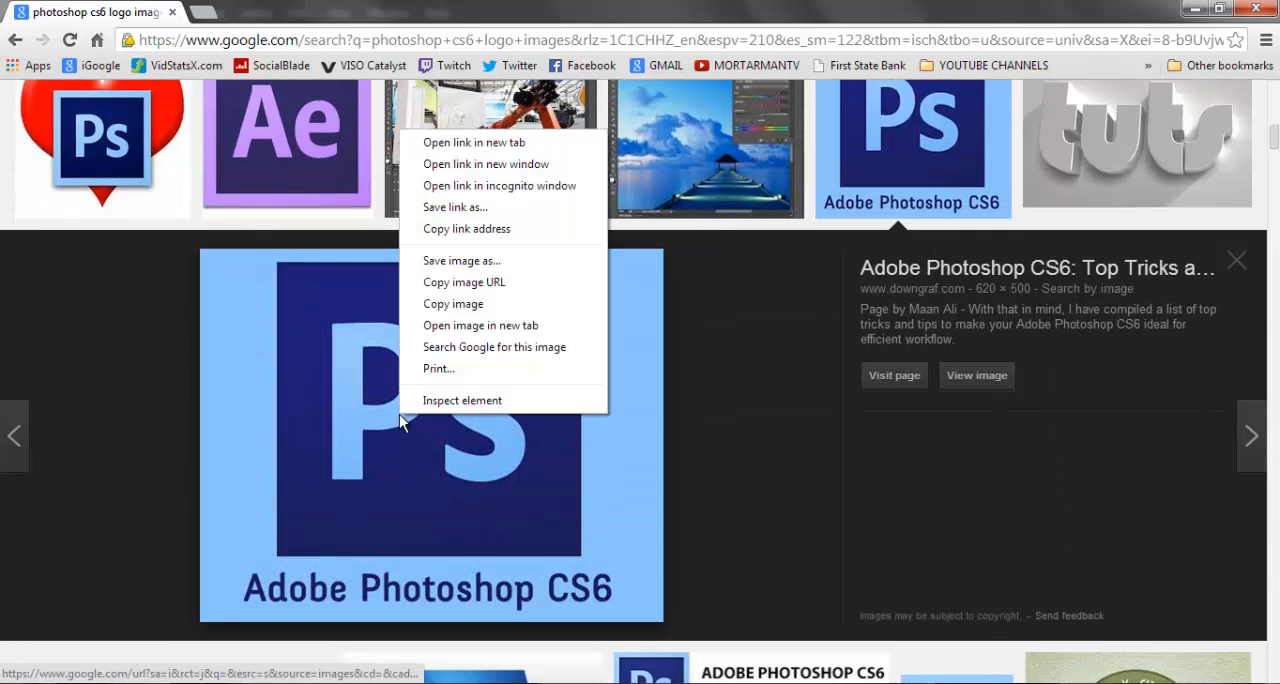
click(452, 263)
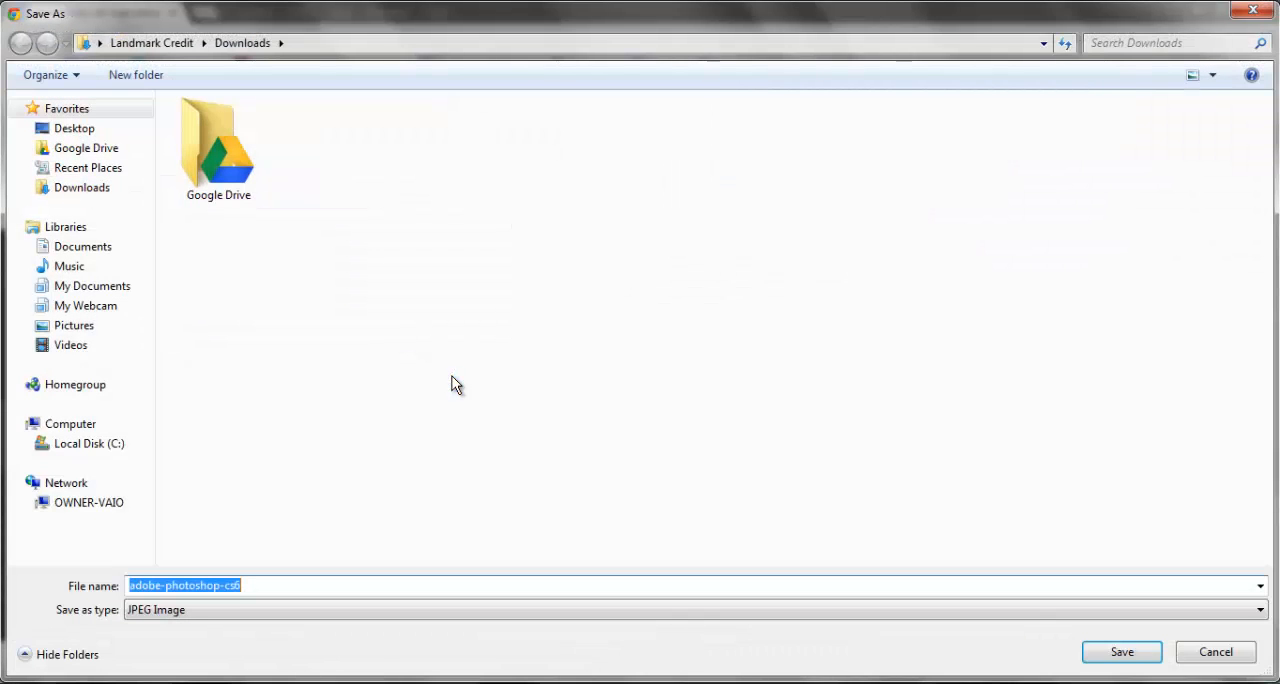
click(1093, 654)
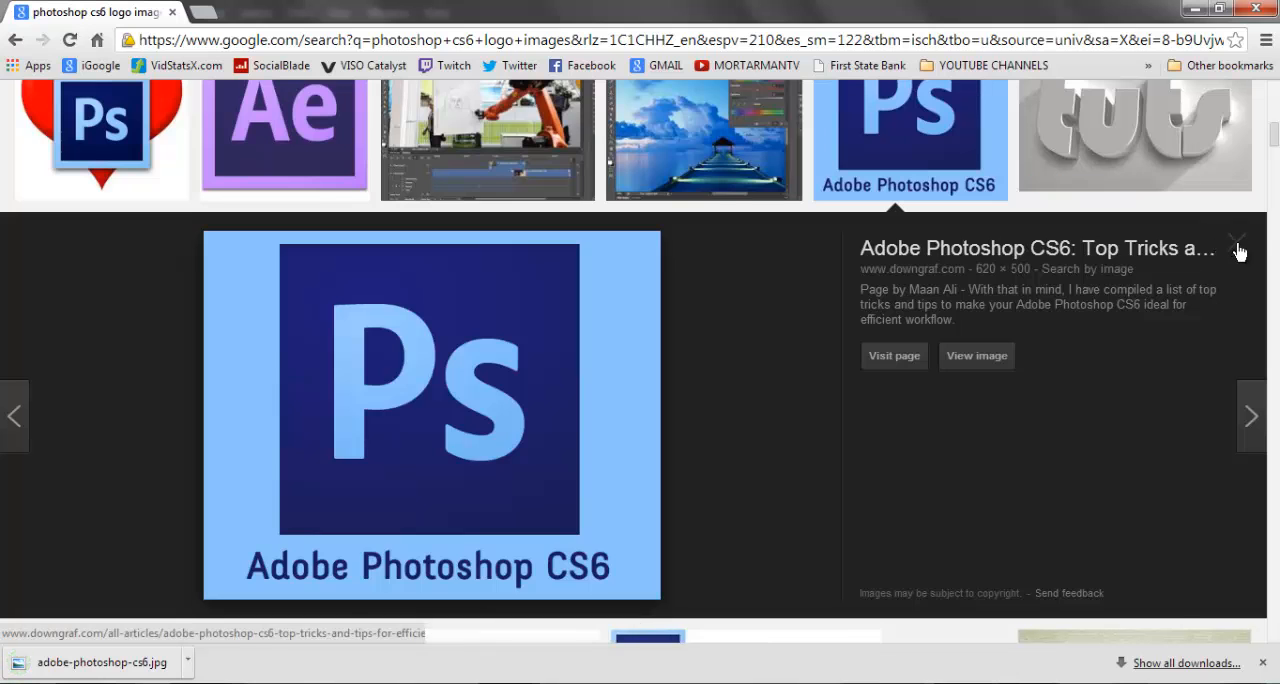
click(1238, 250)
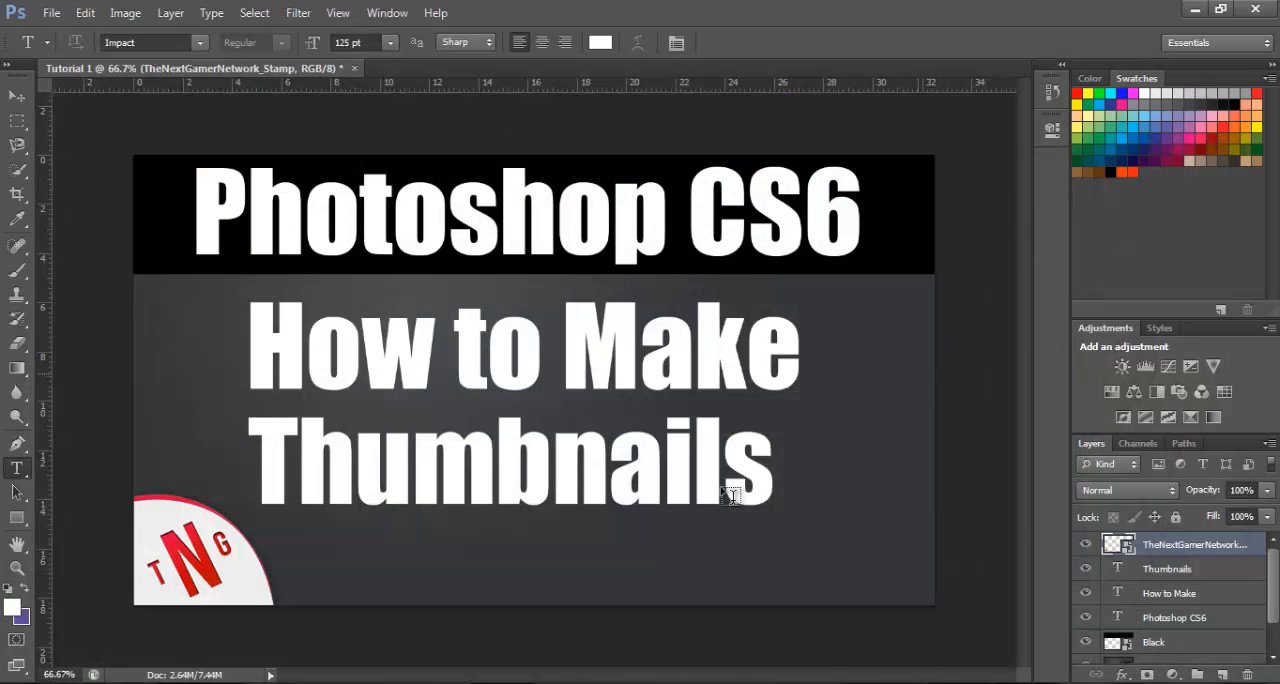
Switch to Windows Explorer and move the adobe-photoshop-cs6 image from the Downloads group to the main documents group of the Documents library
click(325, 682)
click(95, 334)
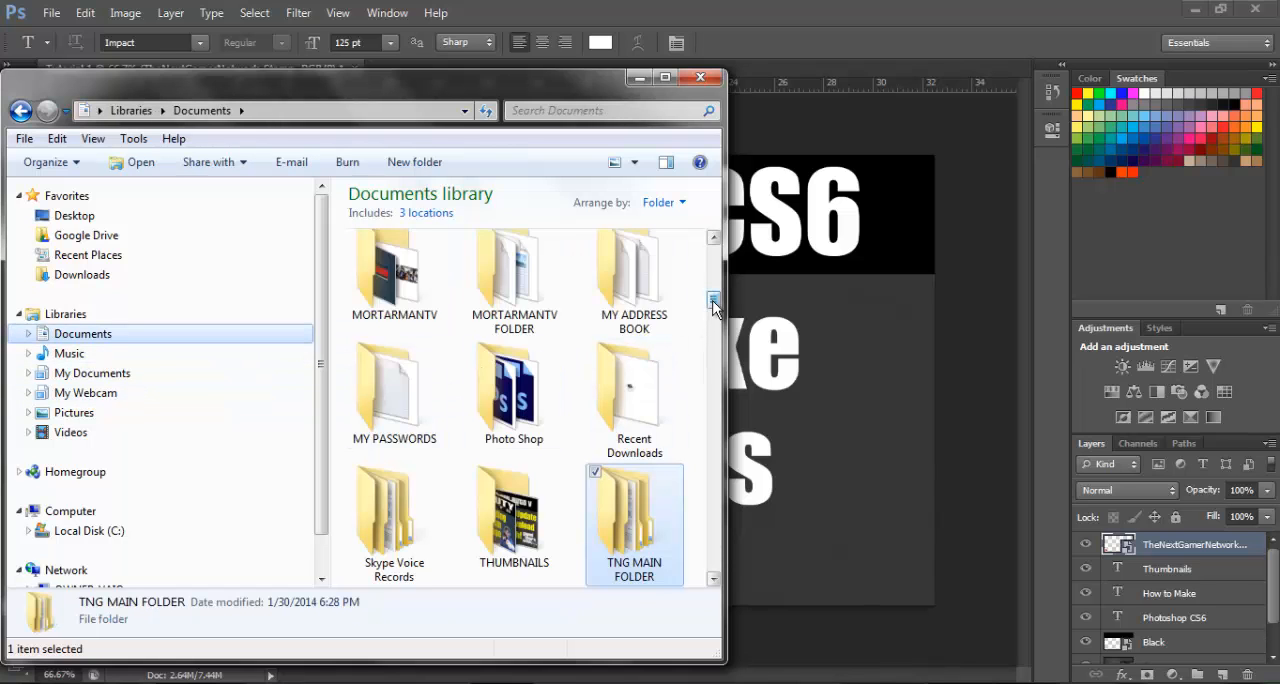
click(664, 77)
scroll(1040, 403, down, 5)
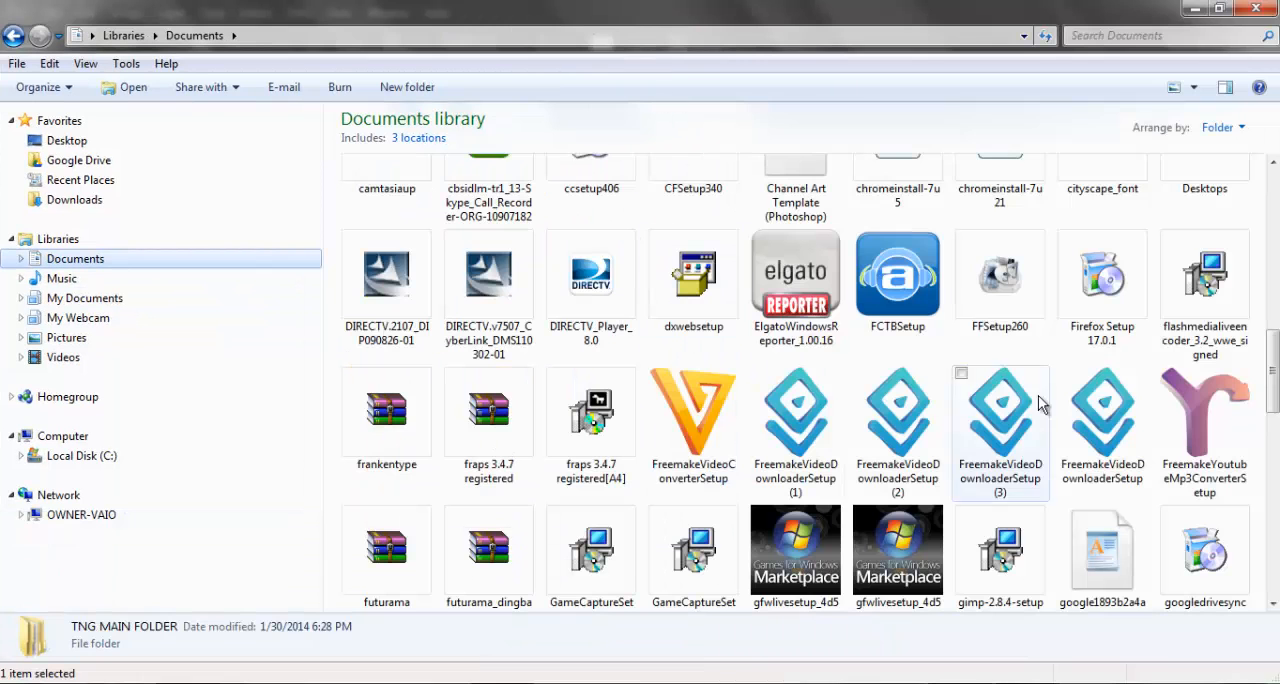
drag(1272, 356, 1273, 295)
drag(590, 288, 806, 188)
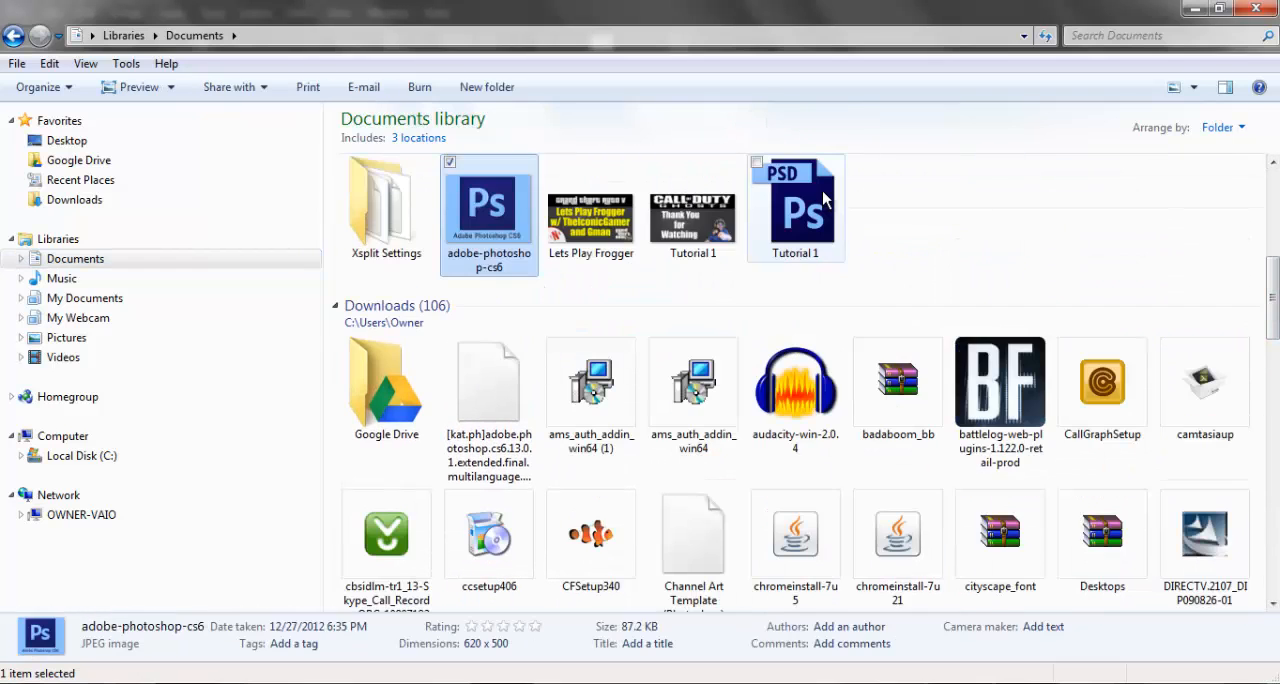
Place the adobe-photoshop-cs6 image from the Documents library into the Tutorial 1 document in Photoshop
click(1221, 10)
drag(716, 283, 718, 319)
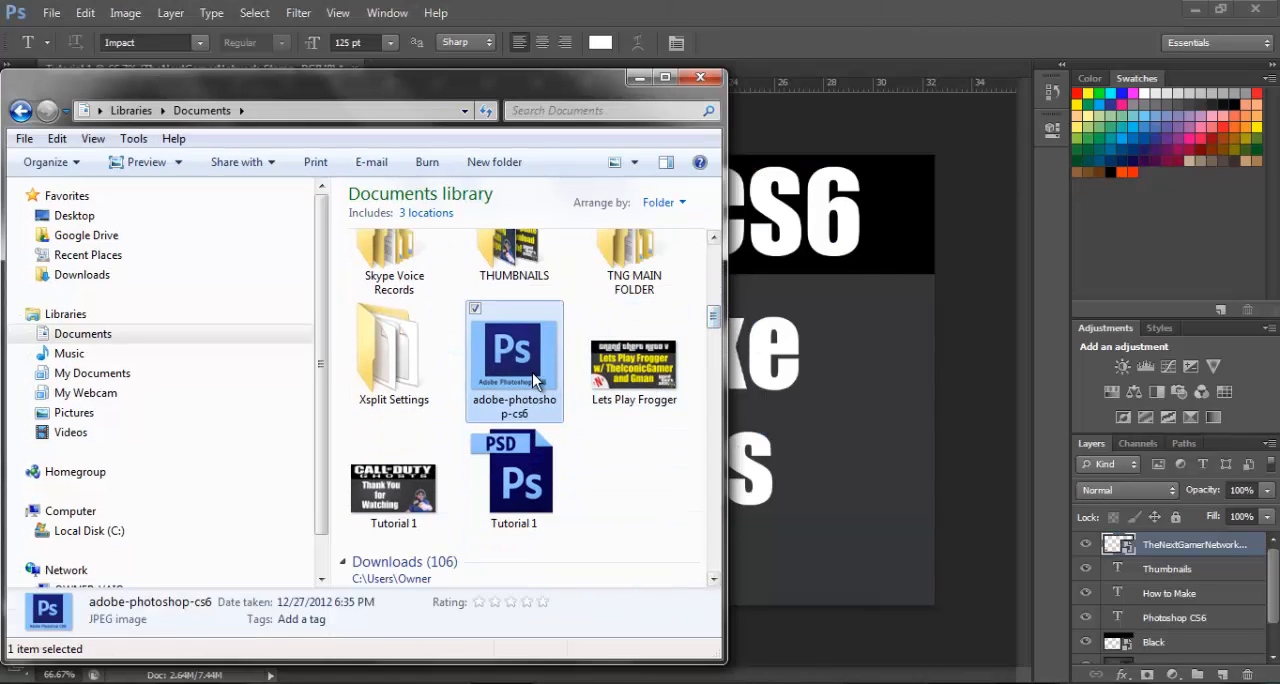
click(790, 460)
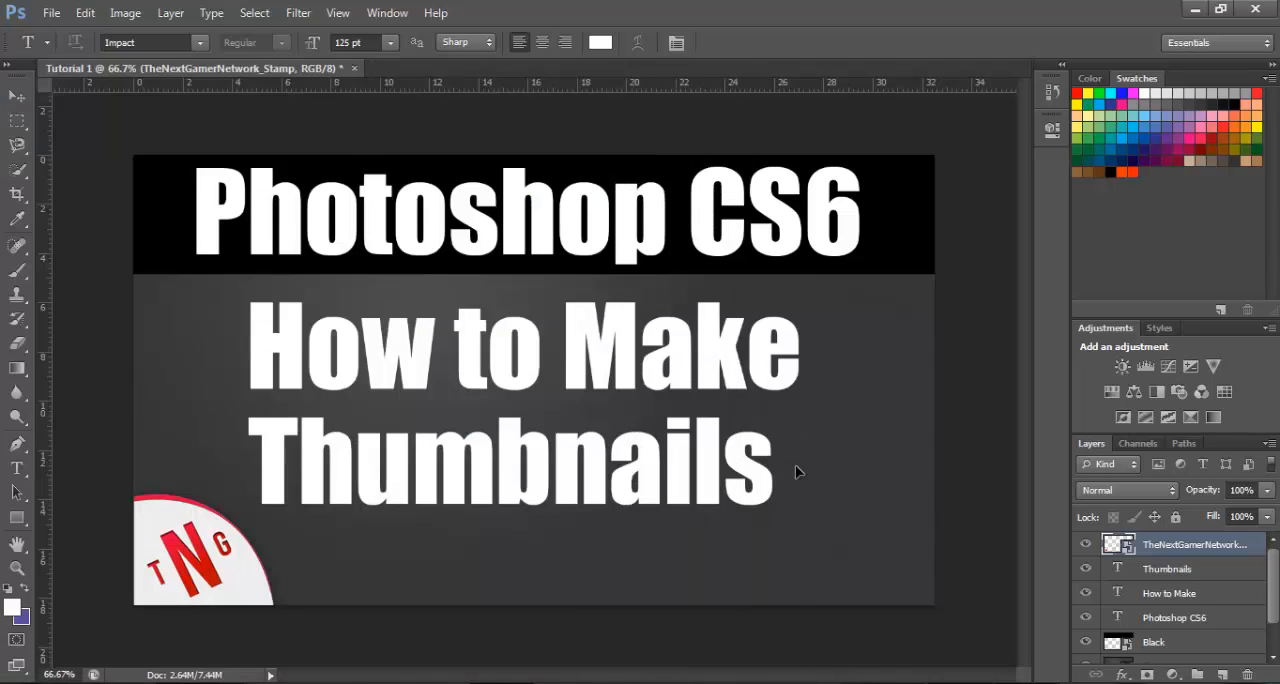
drag(795, 465, 795, 465)
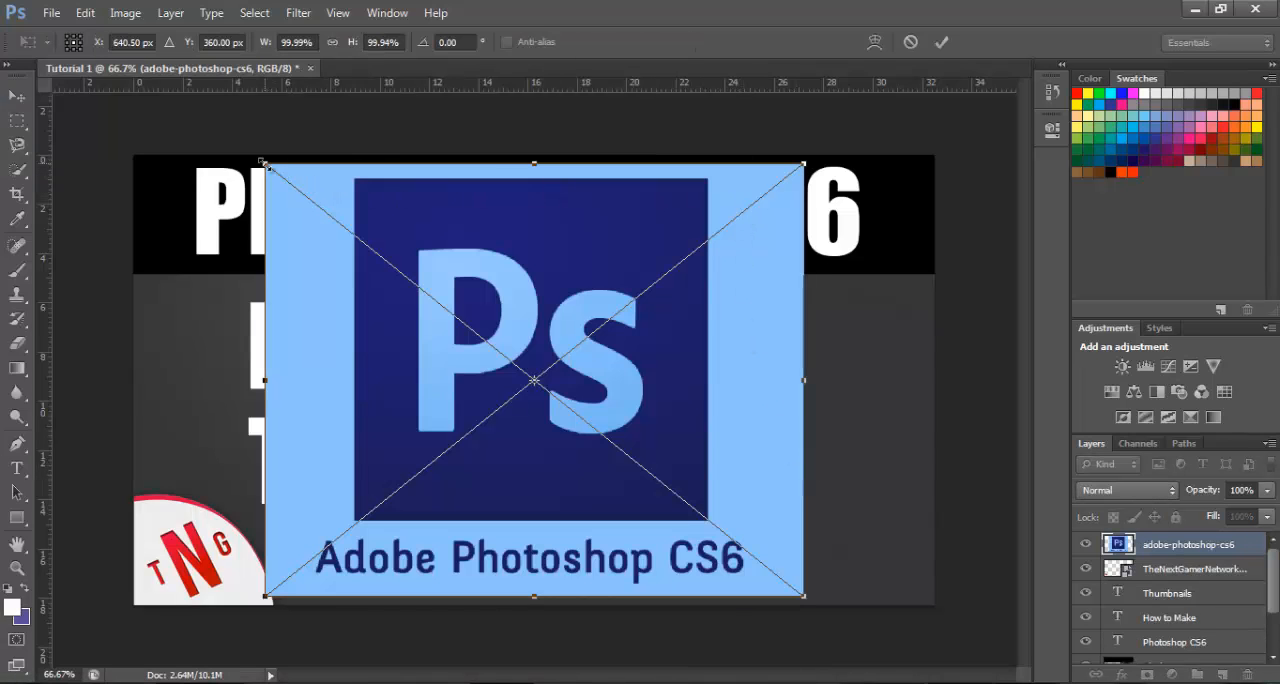
Scale the placed logo to about 28% in the thumbnail's lower right corner, clear of the "Thumbnails" text, and commit the placement
drag(263, 162, 624, 466)
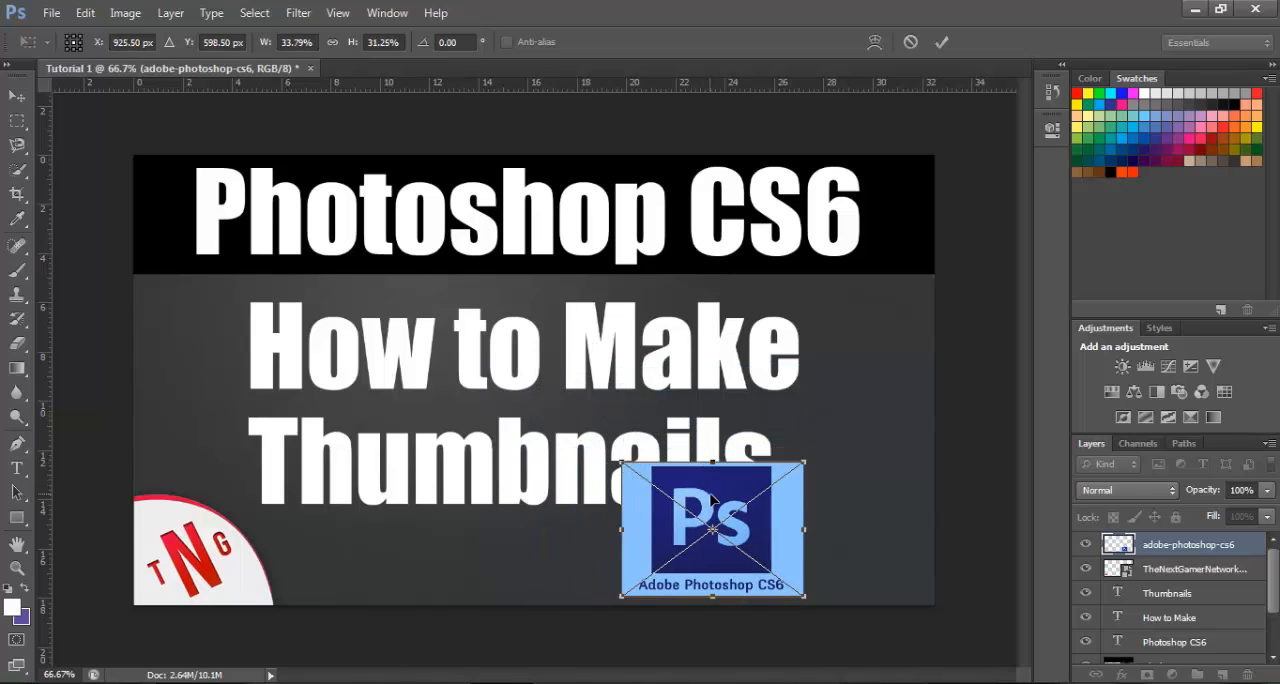
drag(712, 500, 845, 506)
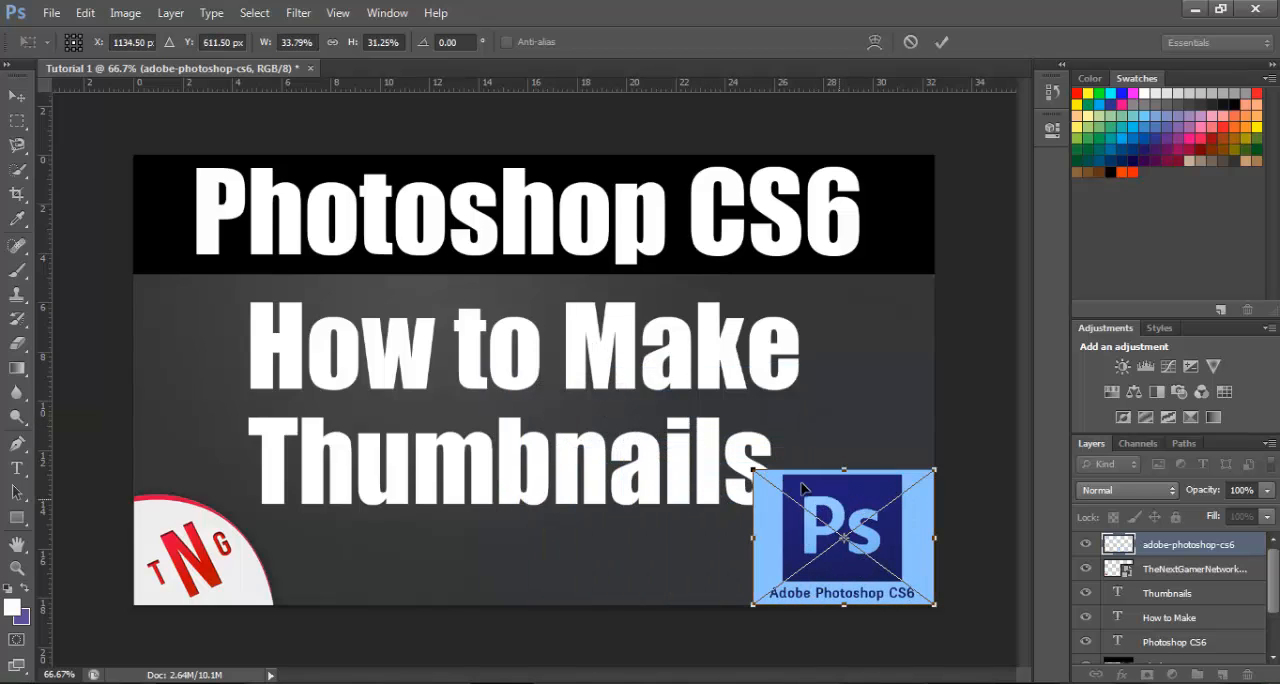
drag(752, 470, 774, 485)
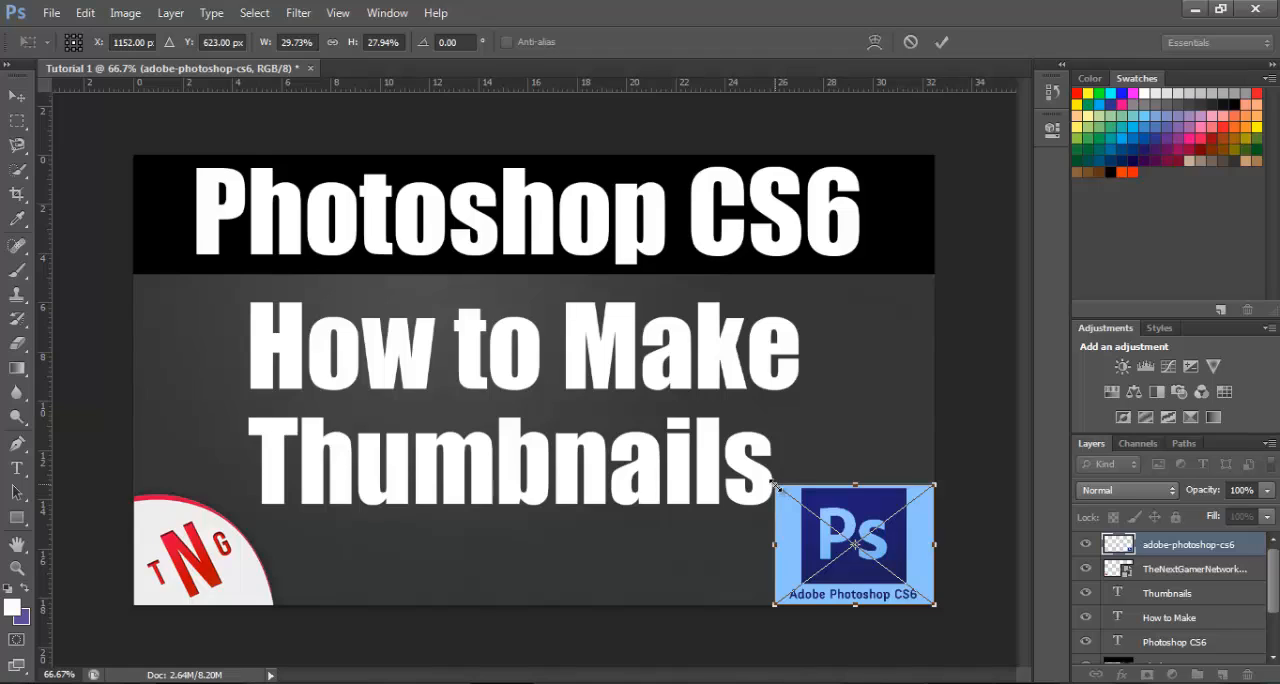
drag(776, 486, 780, 488)
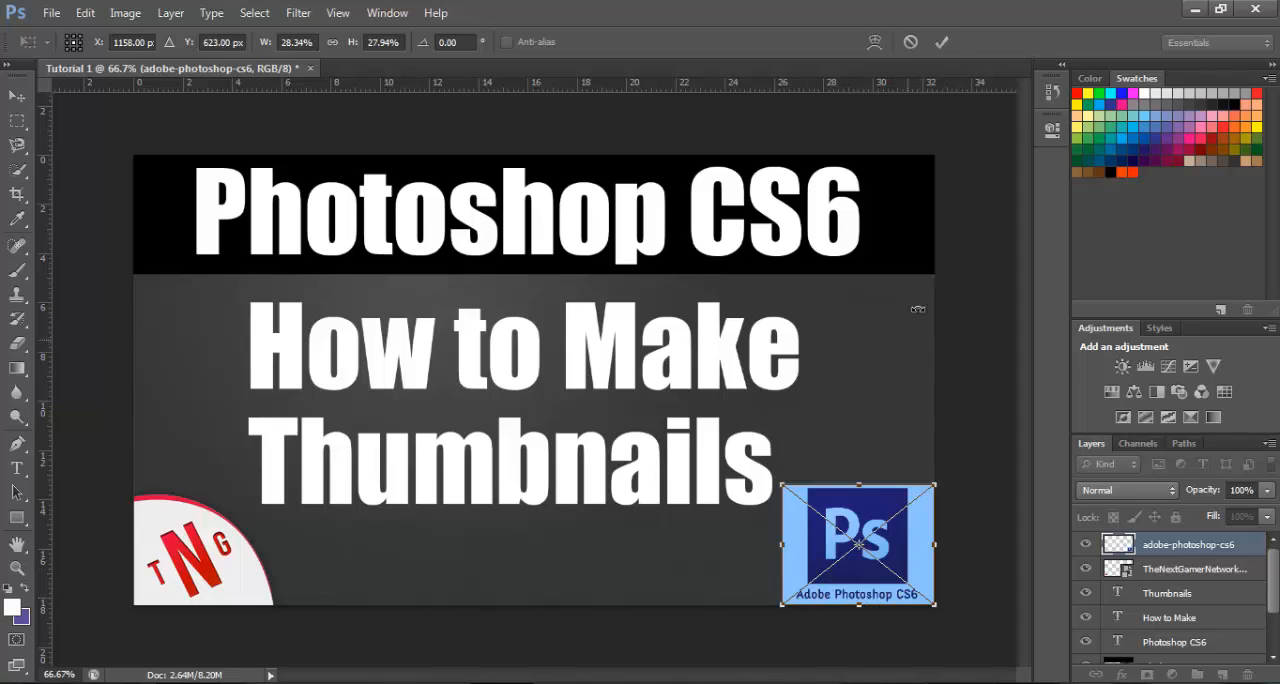
click(941, 44)
key(t)
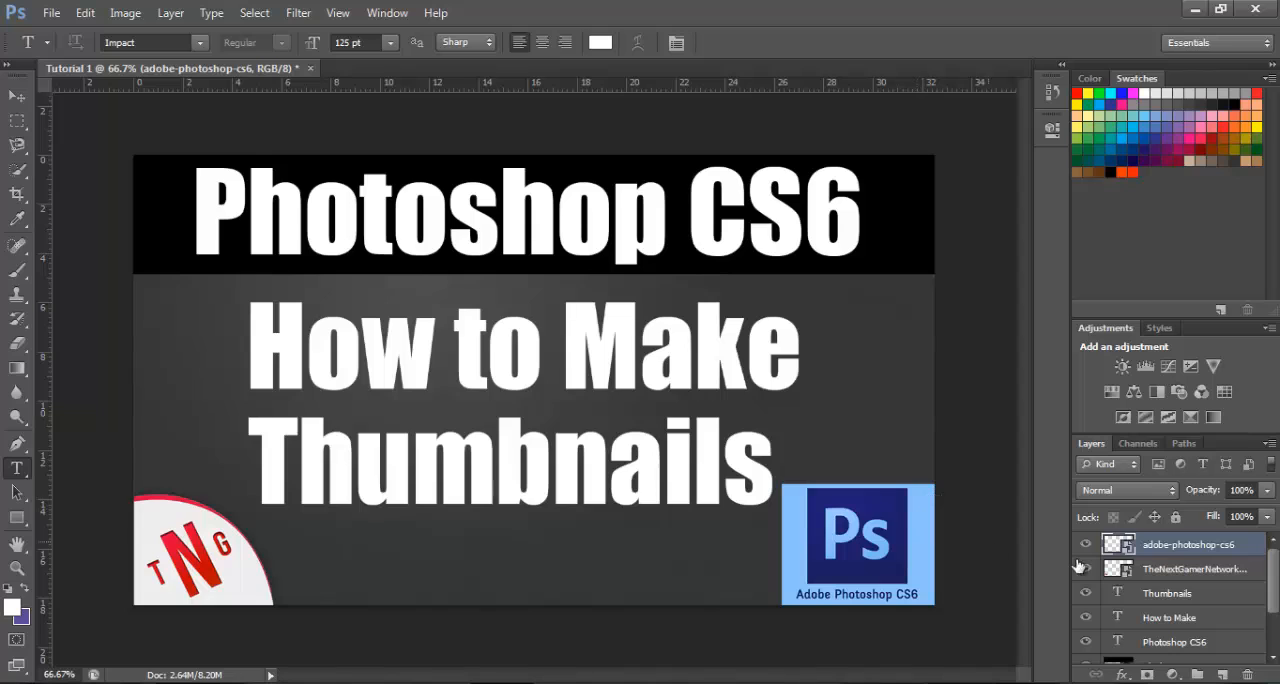
Rasterize the adobe-photoshop-cs6 layer and set the Eraser brush size to 23 px
right_click(1176, 545)
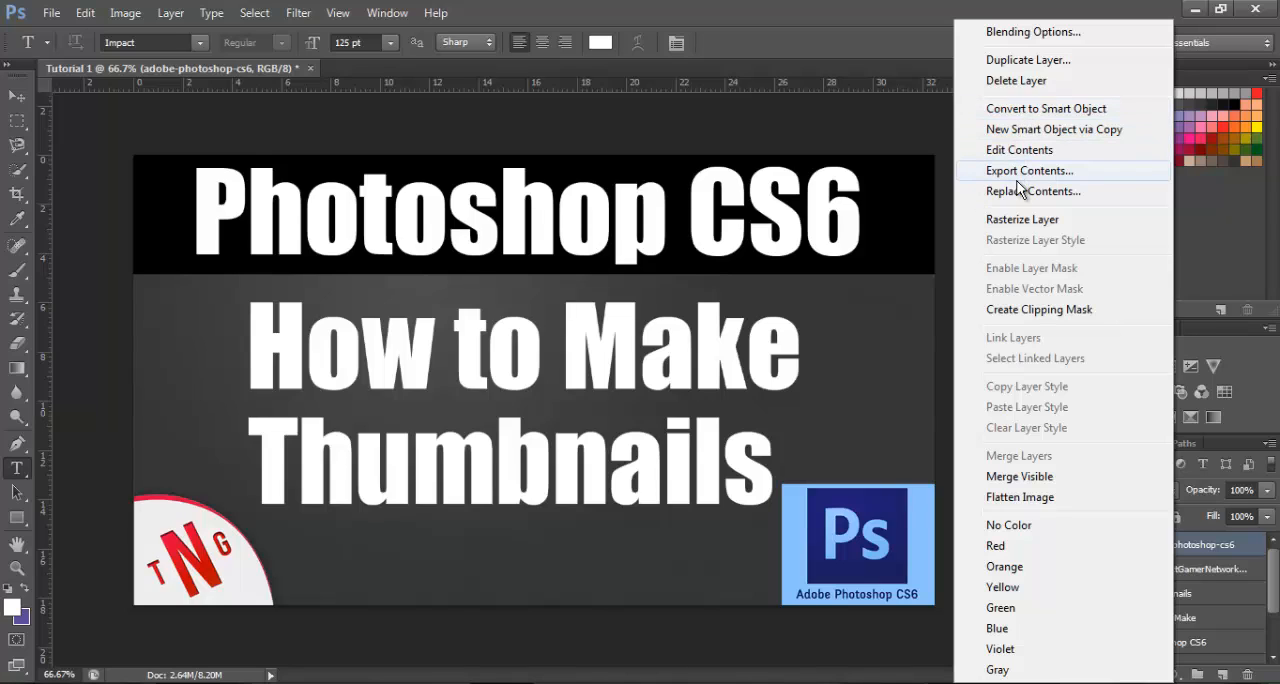
click(1020, 219)
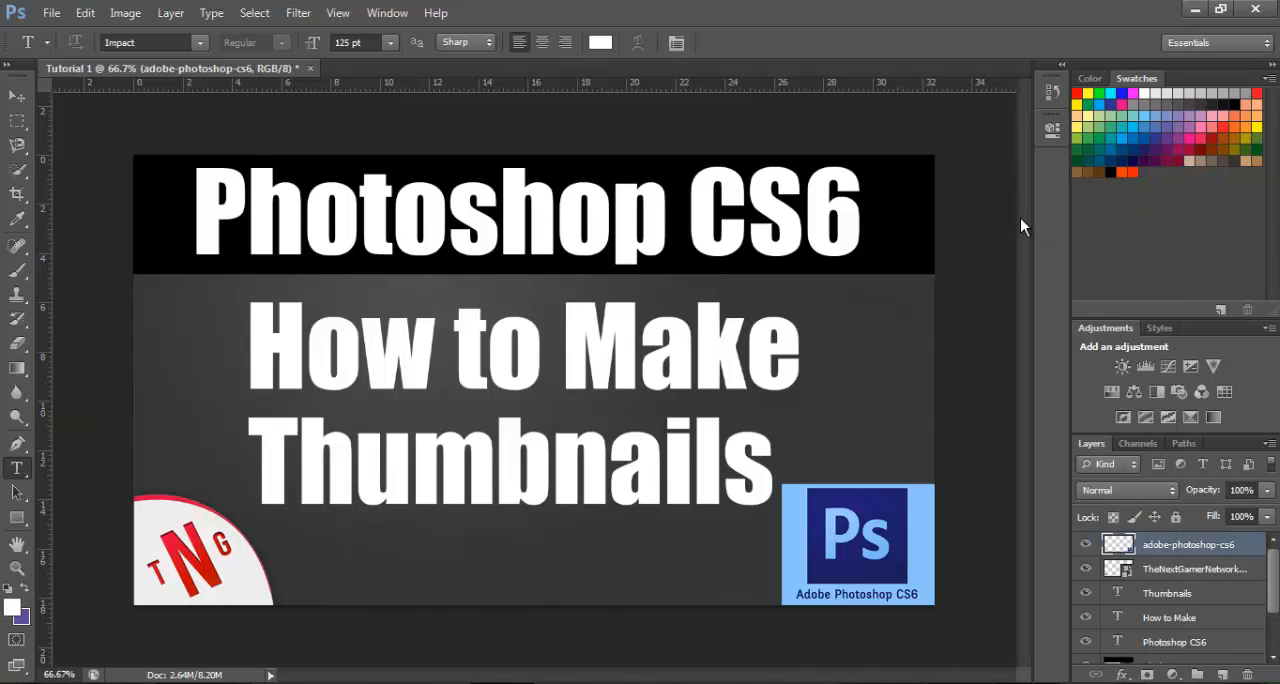
click(18, 345)
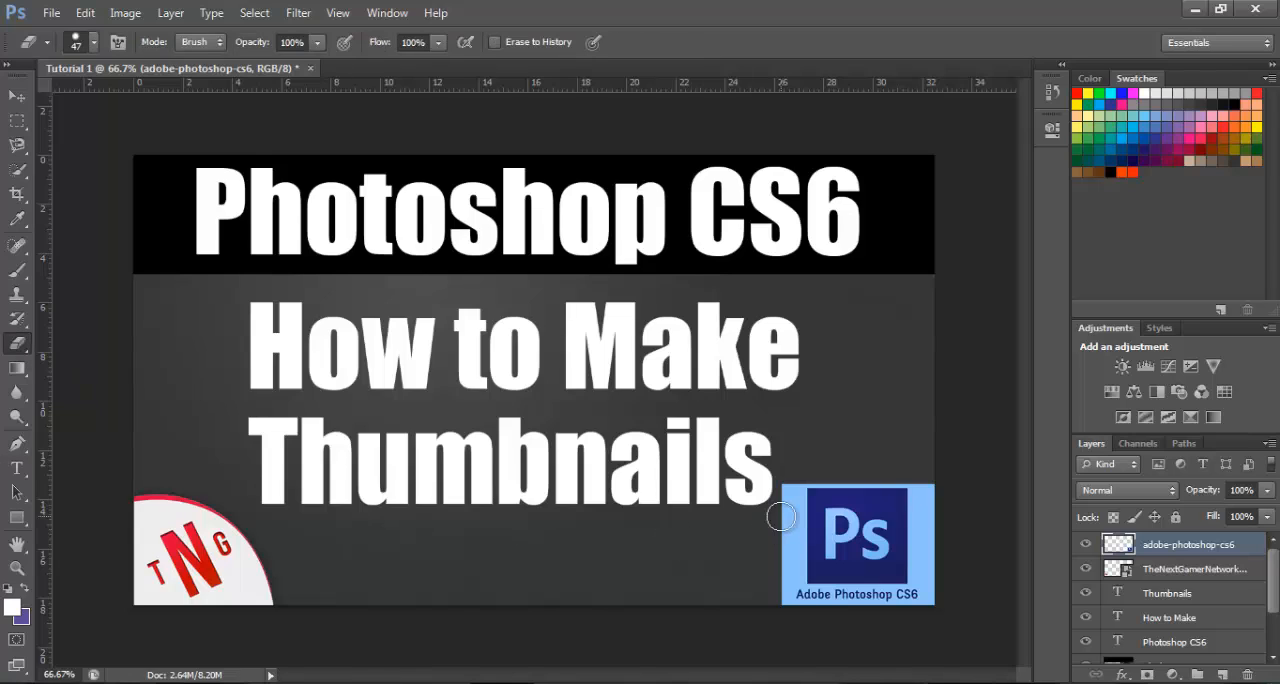
right_click(684, 542)
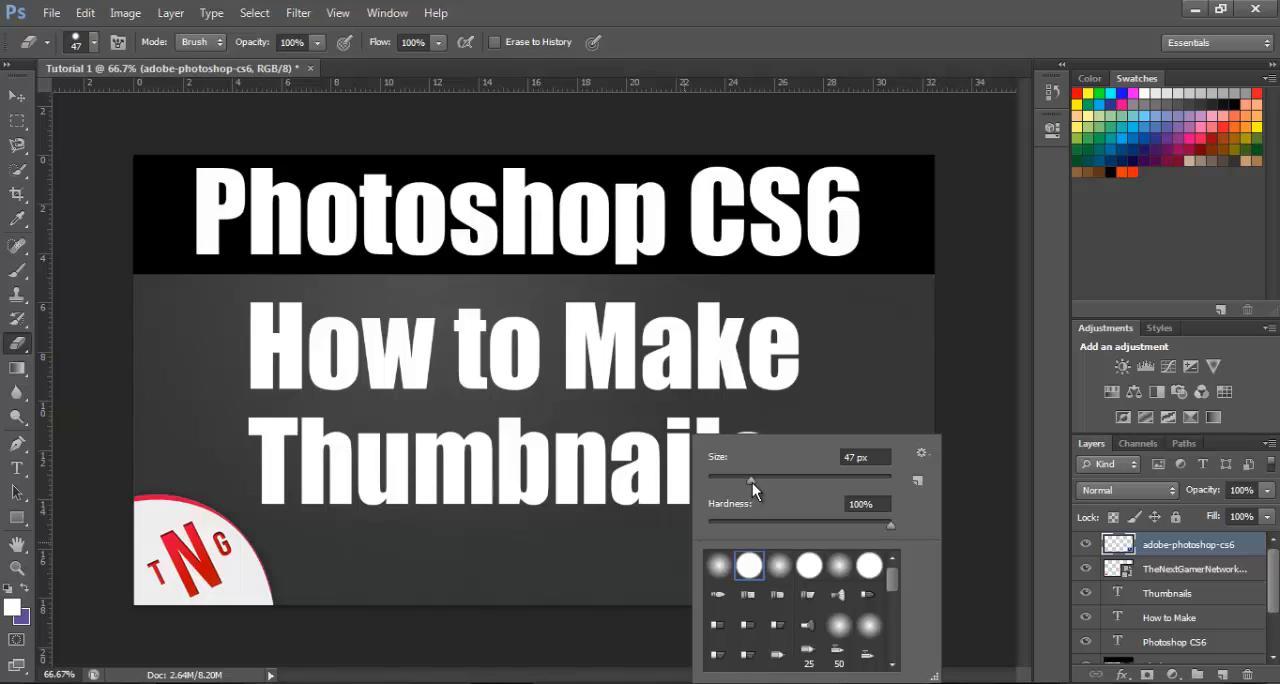
drag(752, 483, 728, 478)
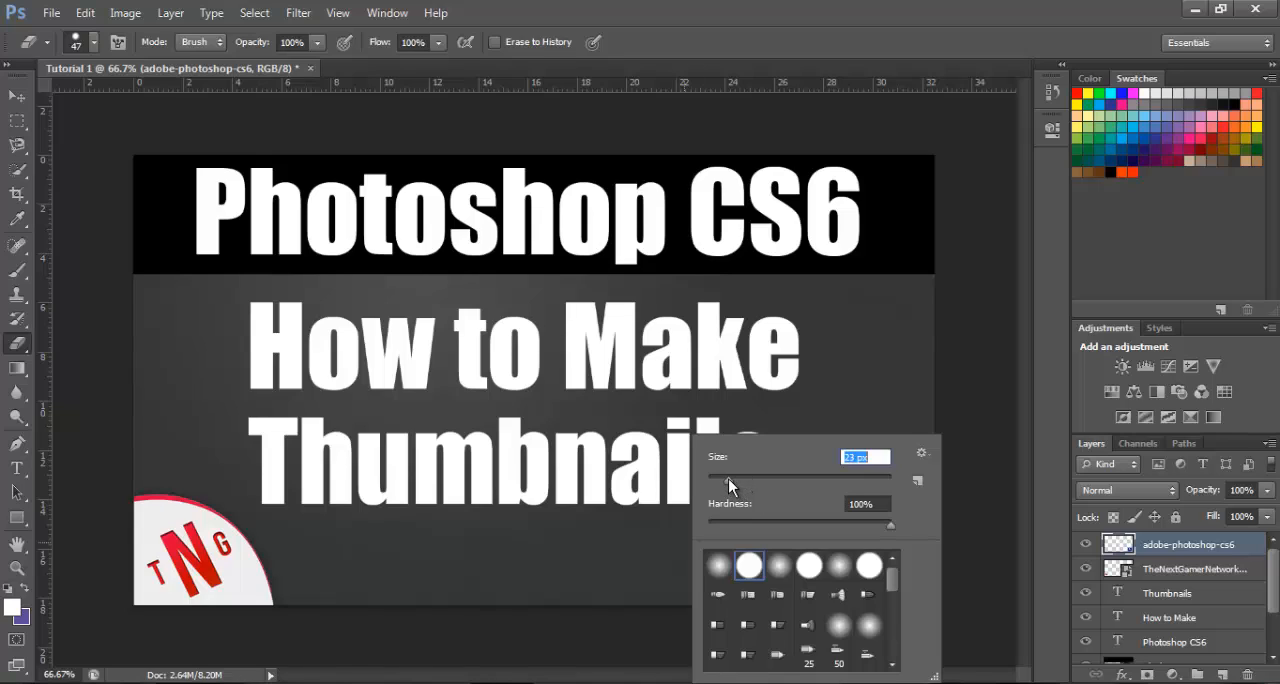
click(661, 549)
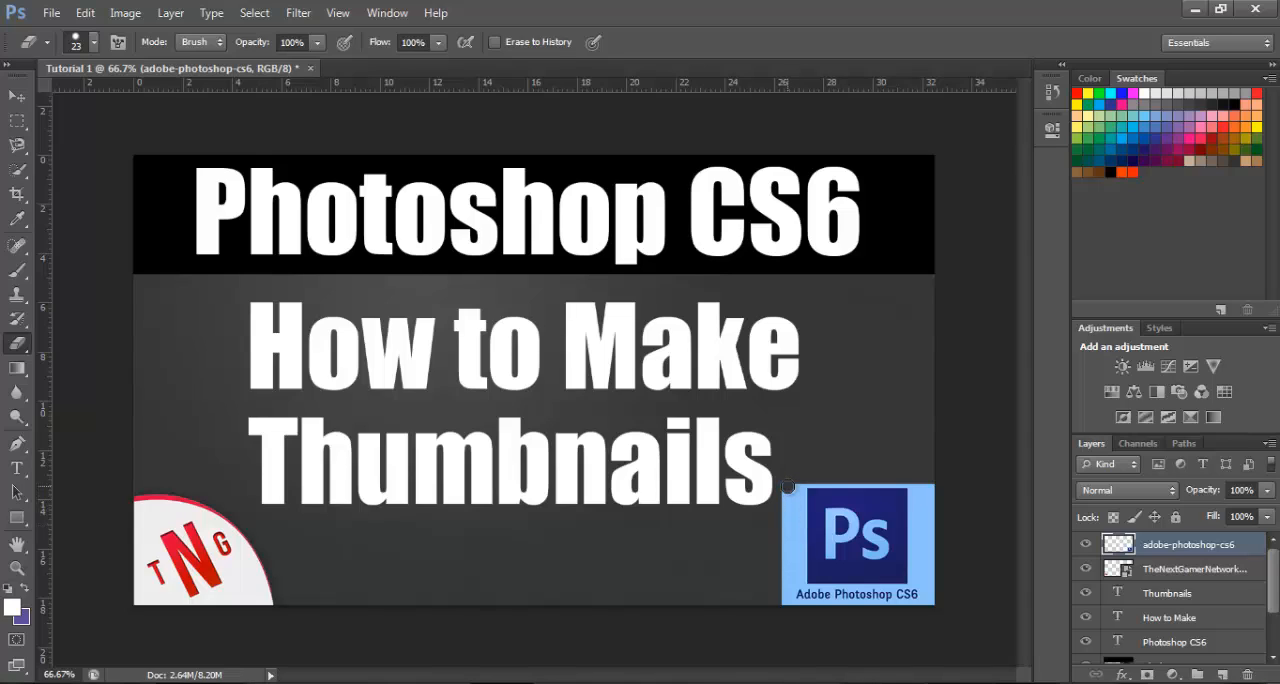
Erase the excess light blue background along the left and right sides of the Ps logo
drag(787, 490, 780, 578)
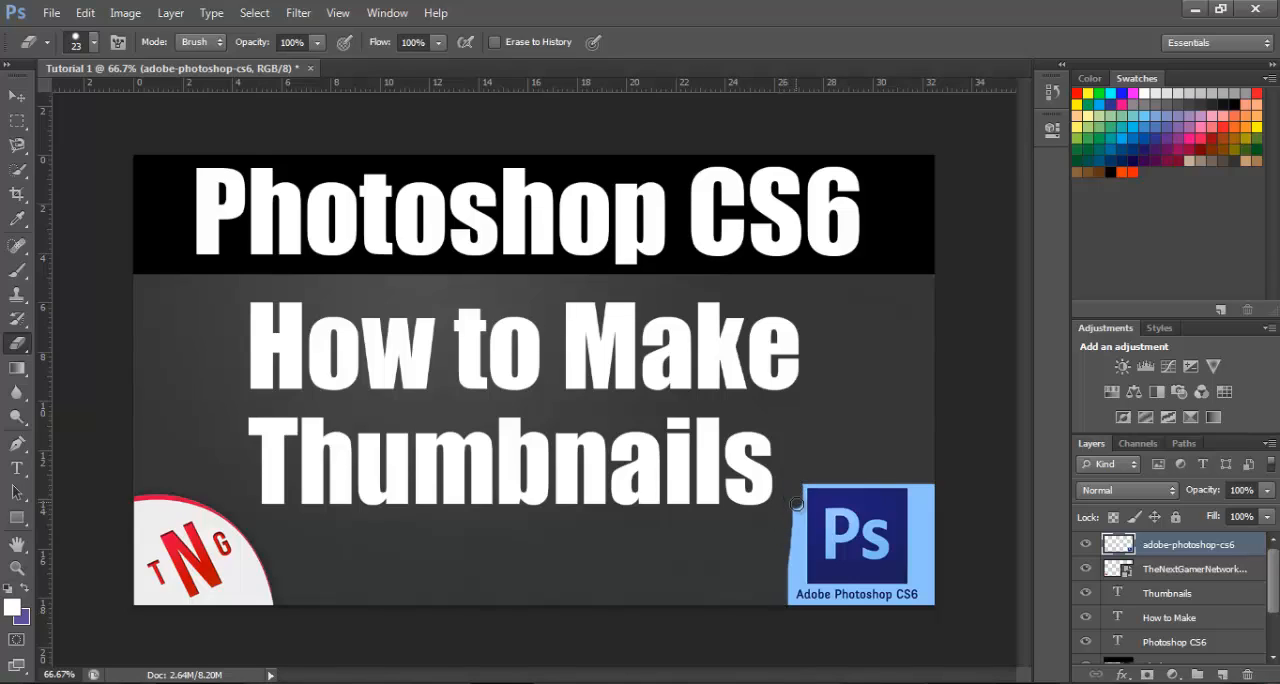
drag(797, 503, 789, 606)
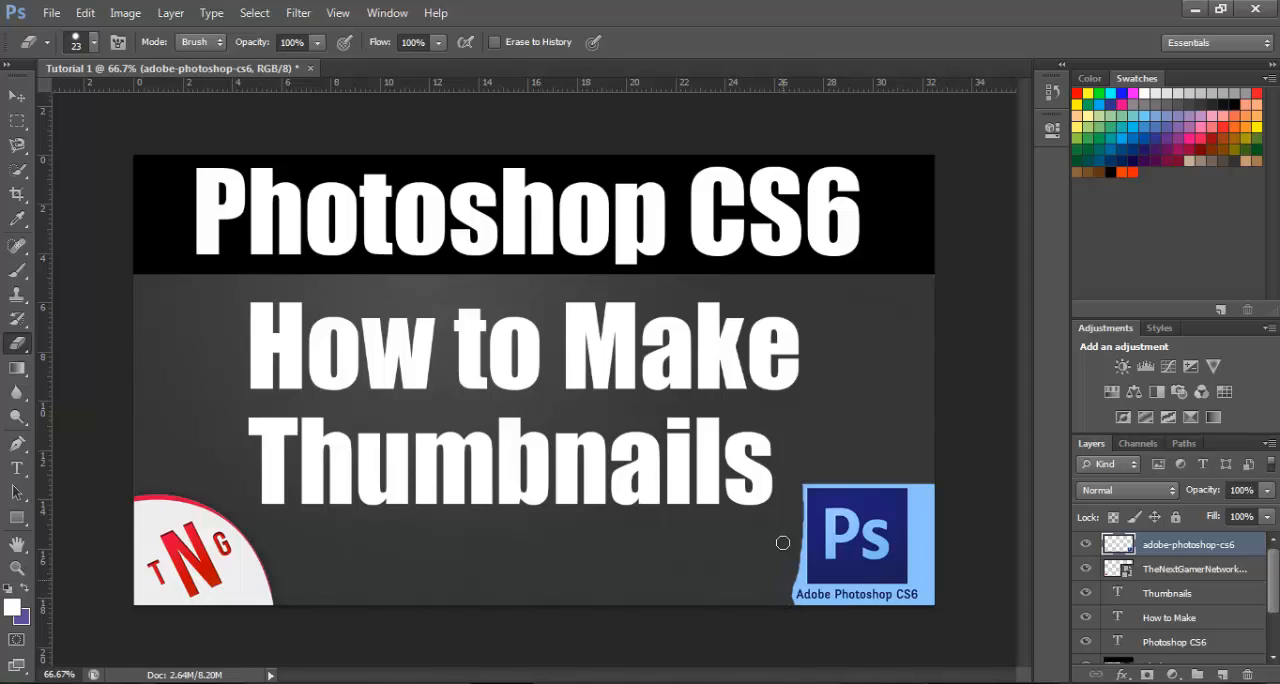
drag(931, 478, 929, 577)
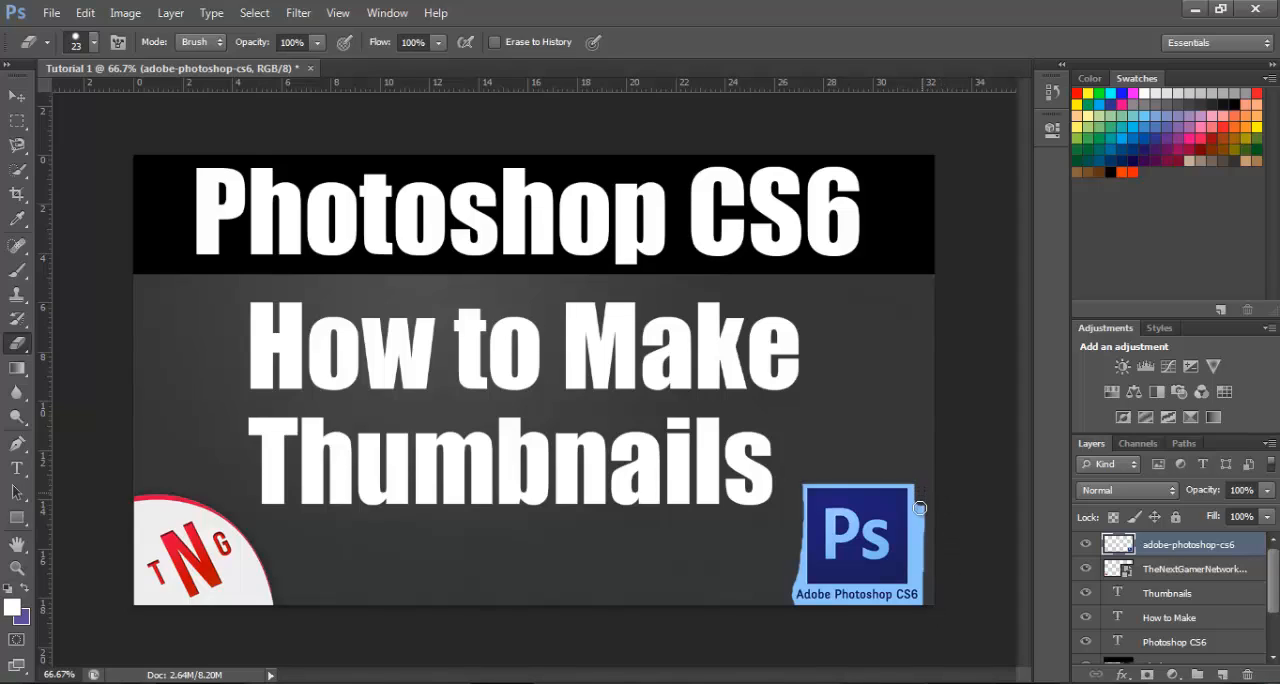
drag(919, 508, 923, 566)
Erase more of the light blue border along the bottom and right edges of the Ps logo
click(16, 568)
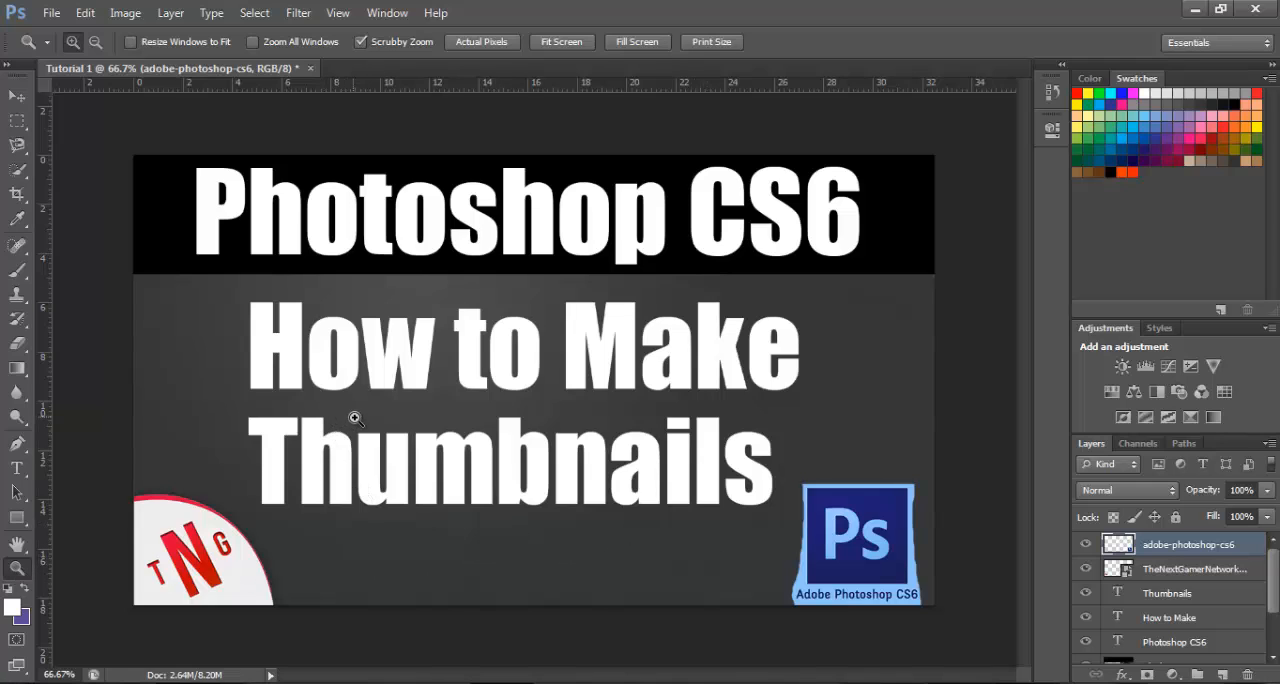
mouse_move(355, 417)
mouse_down()
mouse_move(378, 426)
mouse_move(368, 418)
mouse_up()
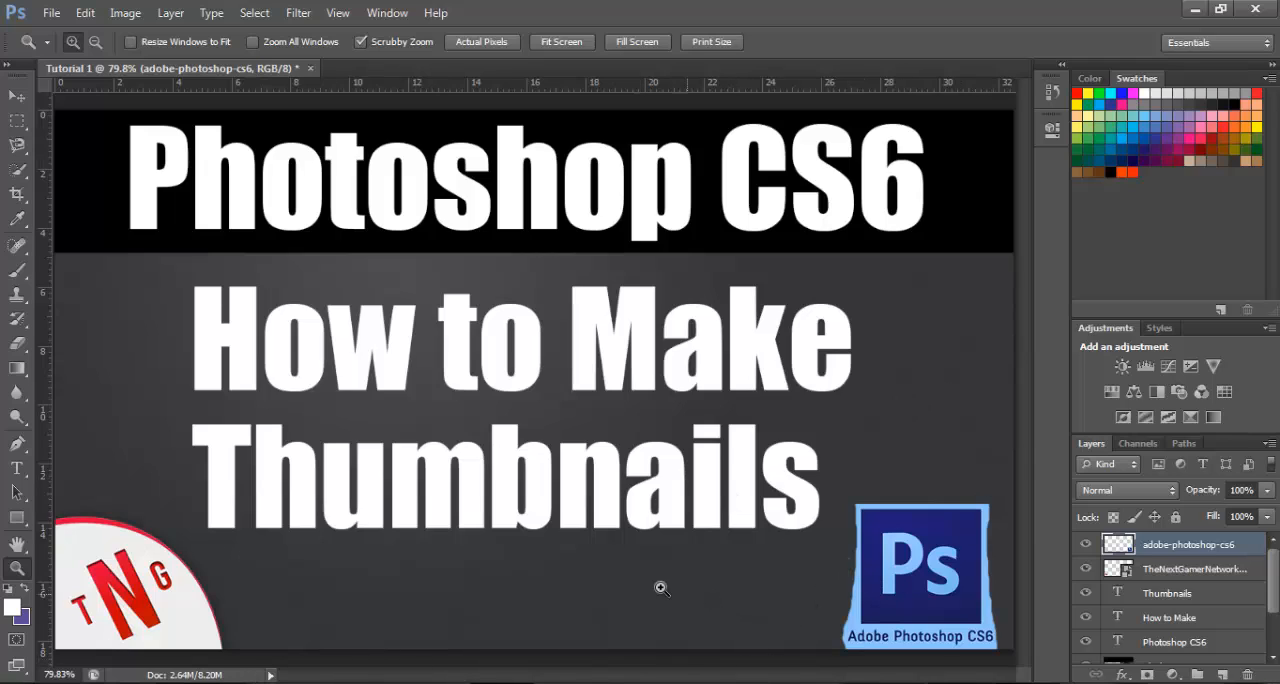
mouse_move(658, 582)
mouse_down()
mouse_move(631, 561)
mouse_move(660, 575)
mouse_up()
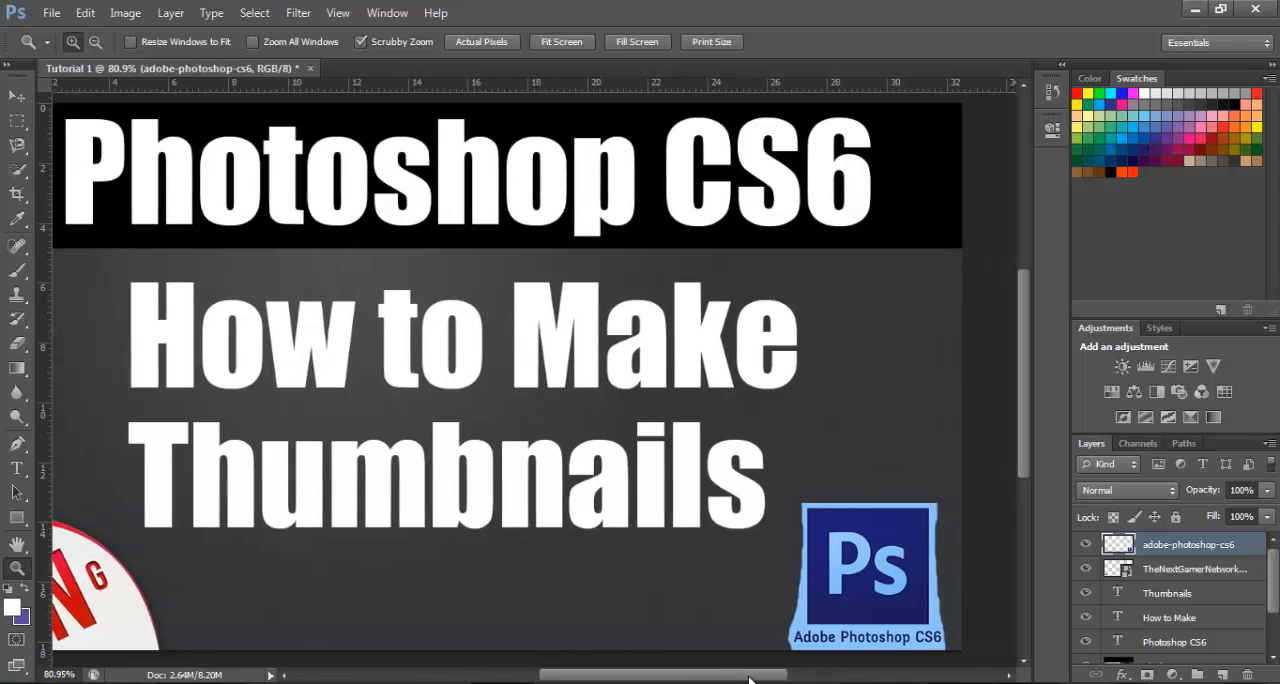
drag(733, 679, 768, 680)
drag(1024, 441, 1014, 490)
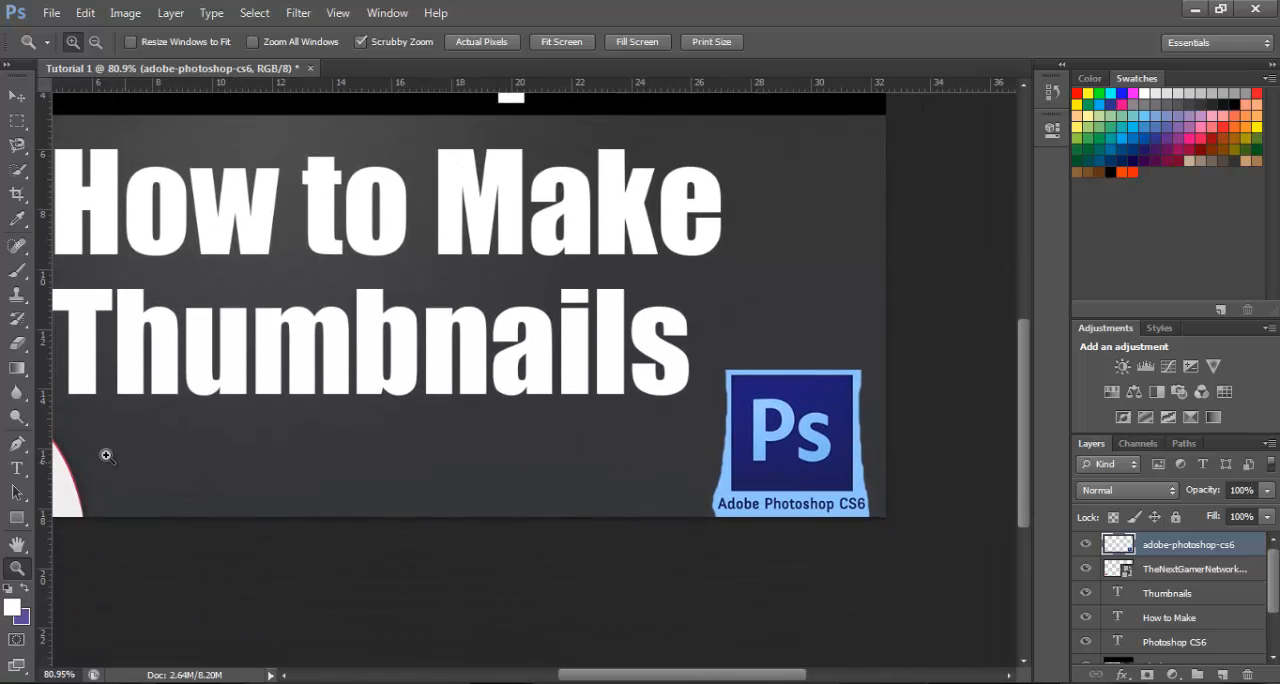
click(17, 343)
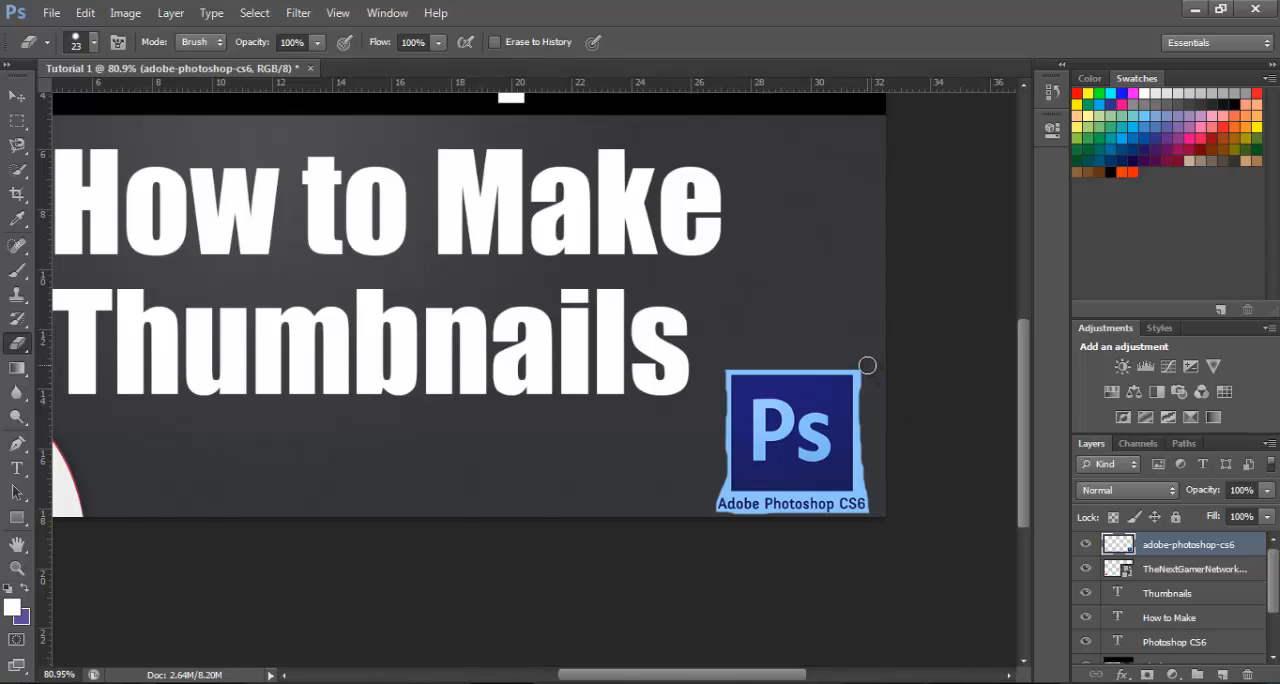
drag(864, 366, 870, 477)
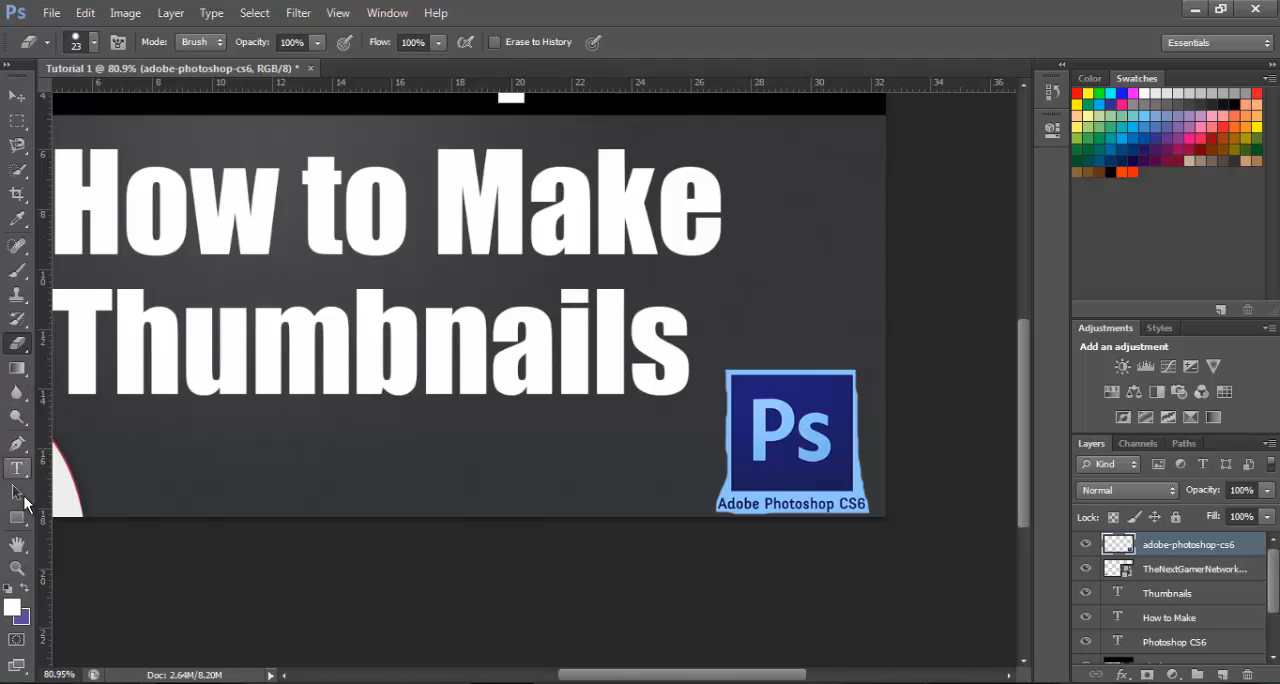
click(17, 567)
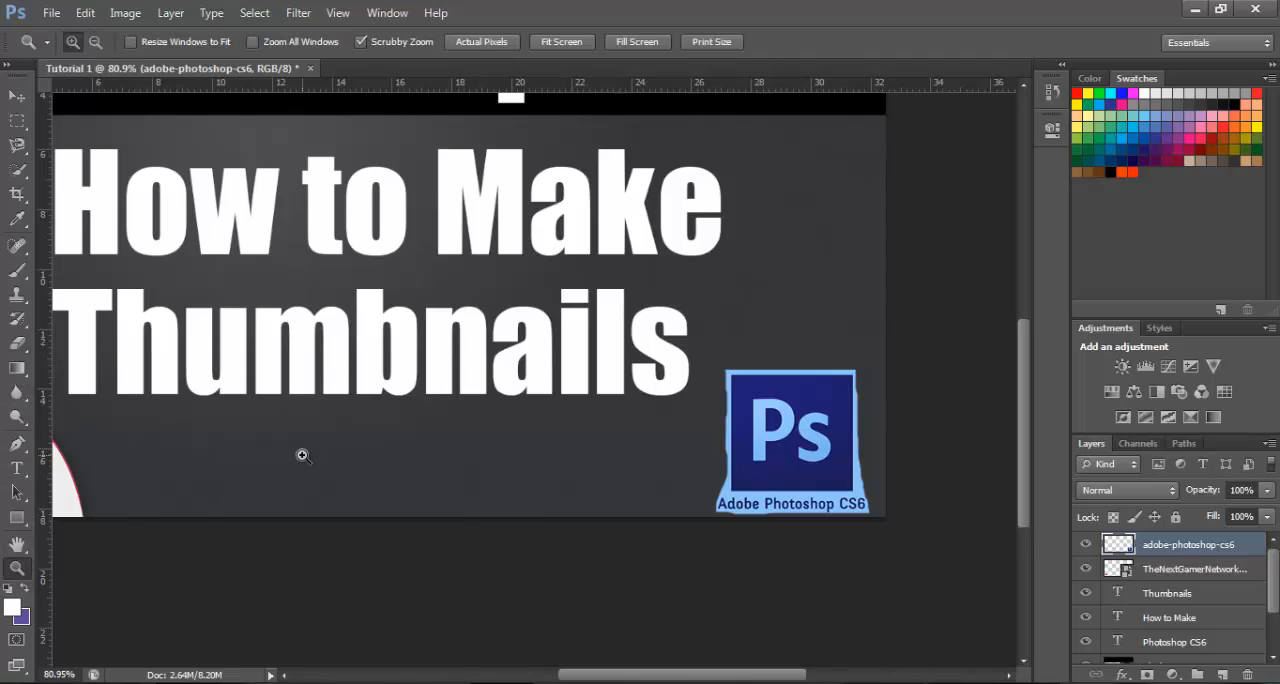
drag(303, 455, 296, 402)
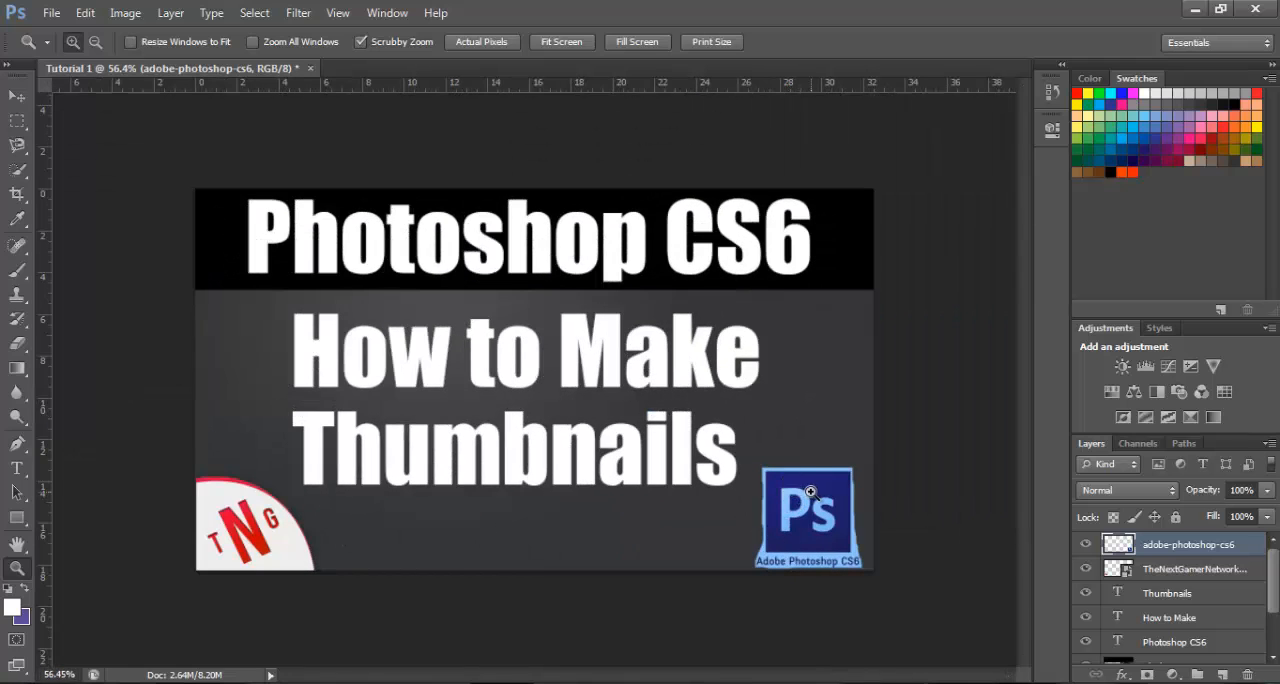
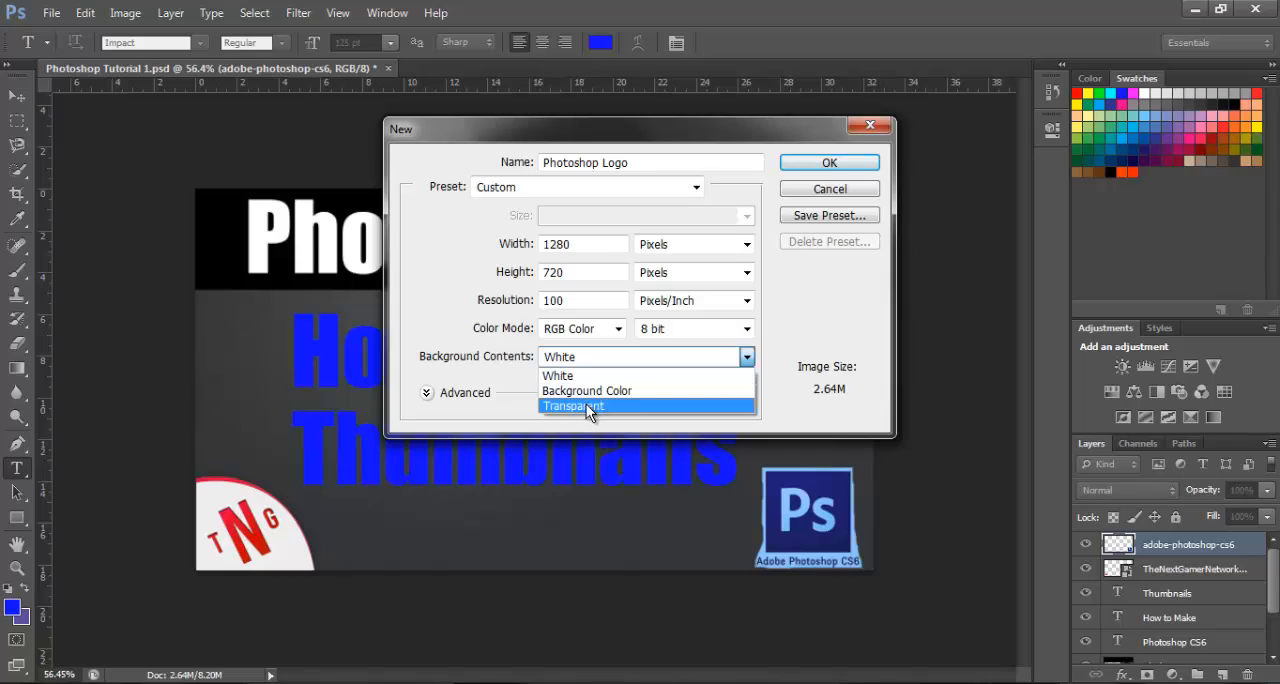
Create the transparent 1280 x 720 px document "Photoshop Logo" and place the adobe-photoshop-cs6 image from the Documents library in it
click(586, 404)
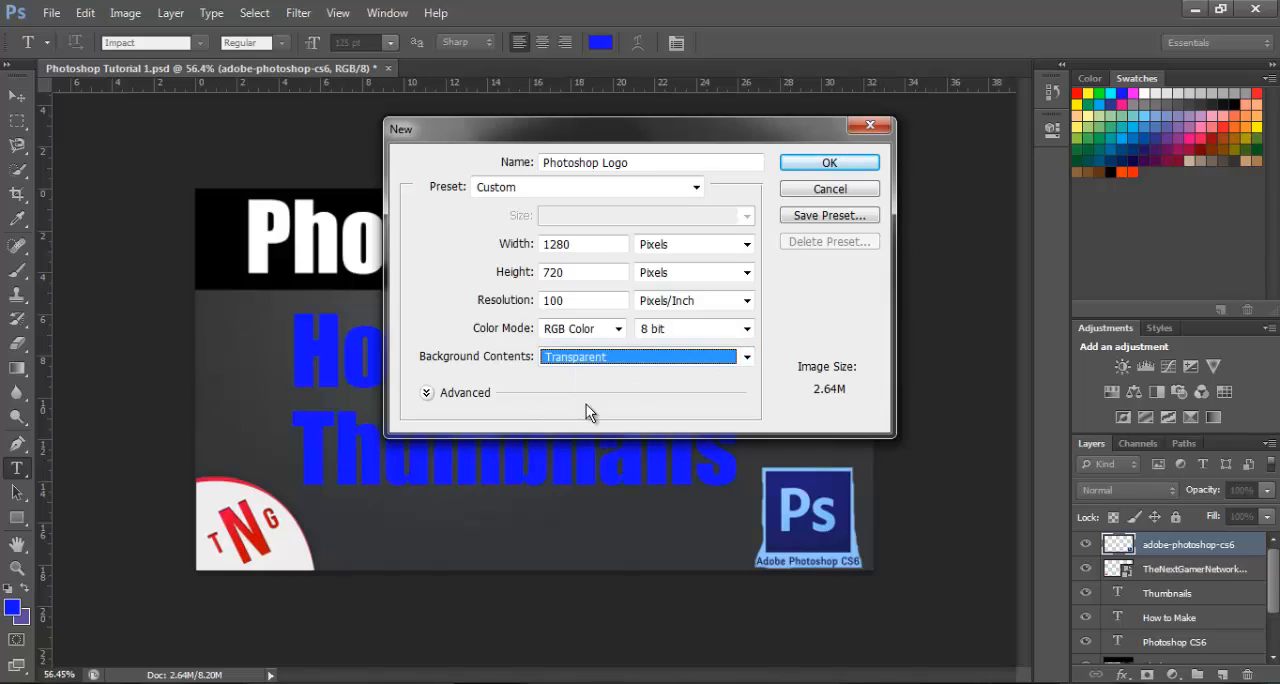
click(813, 163)
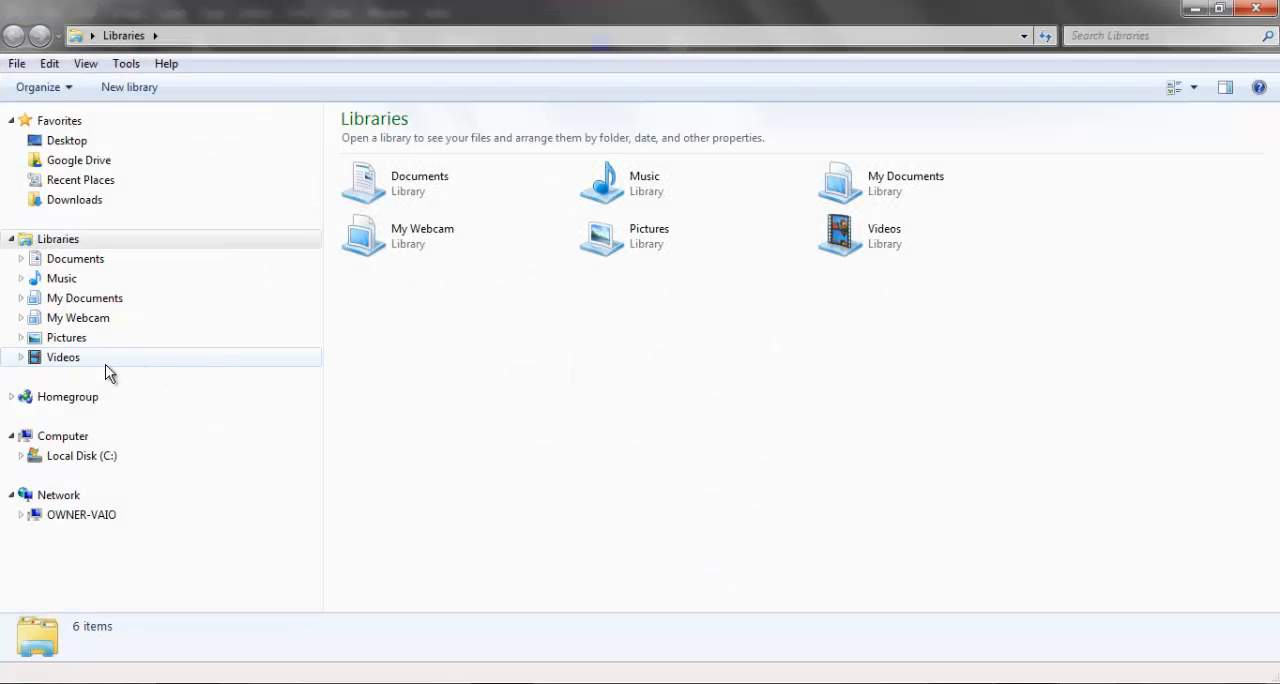
click(76, 259)
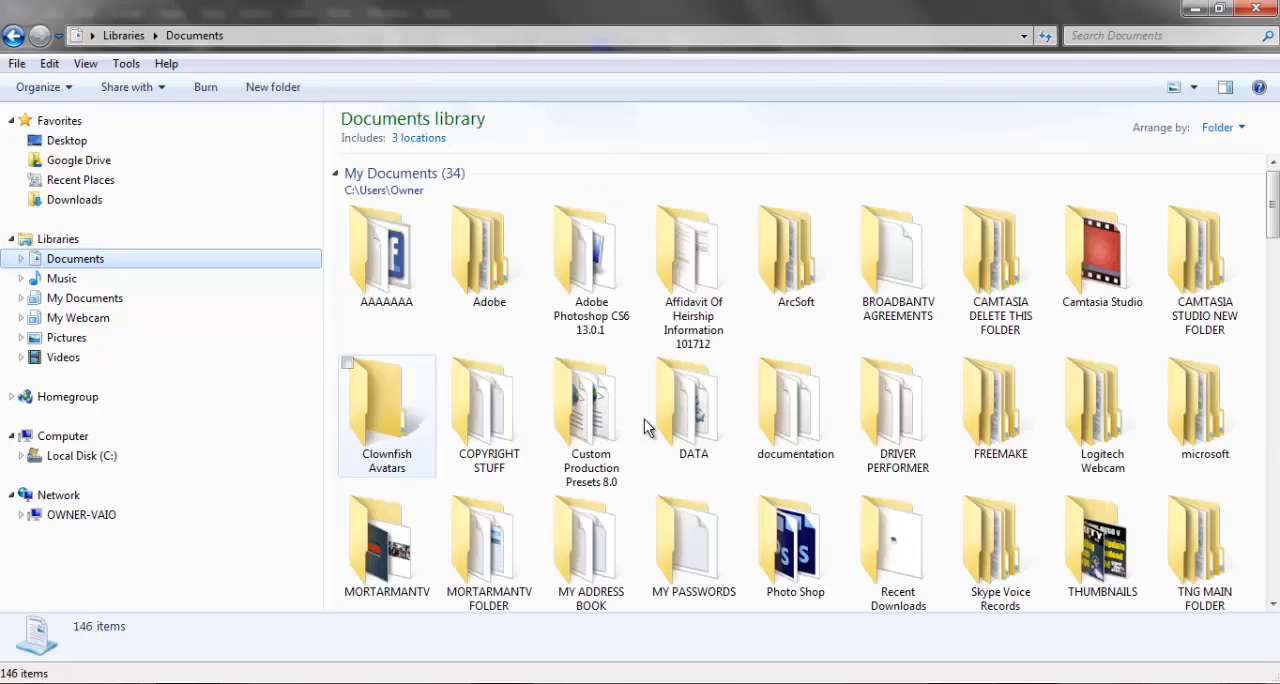
drag(1274, 205, 1274, 262)
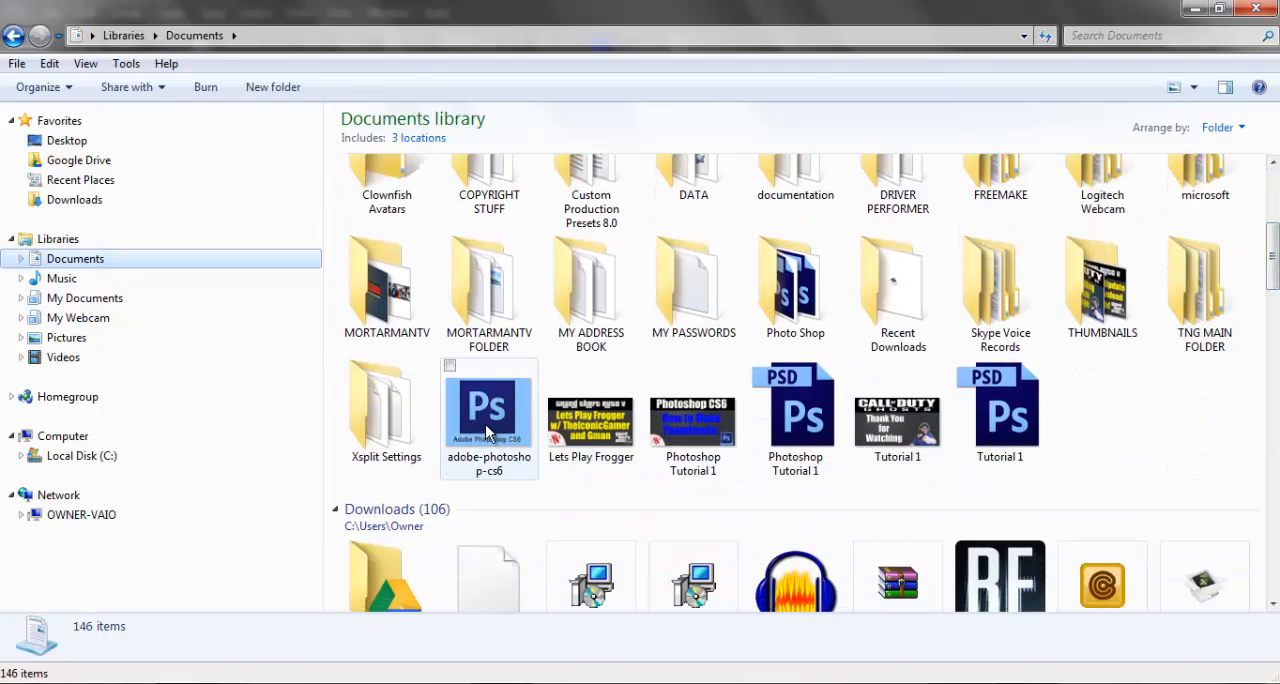
click(1221, 9)
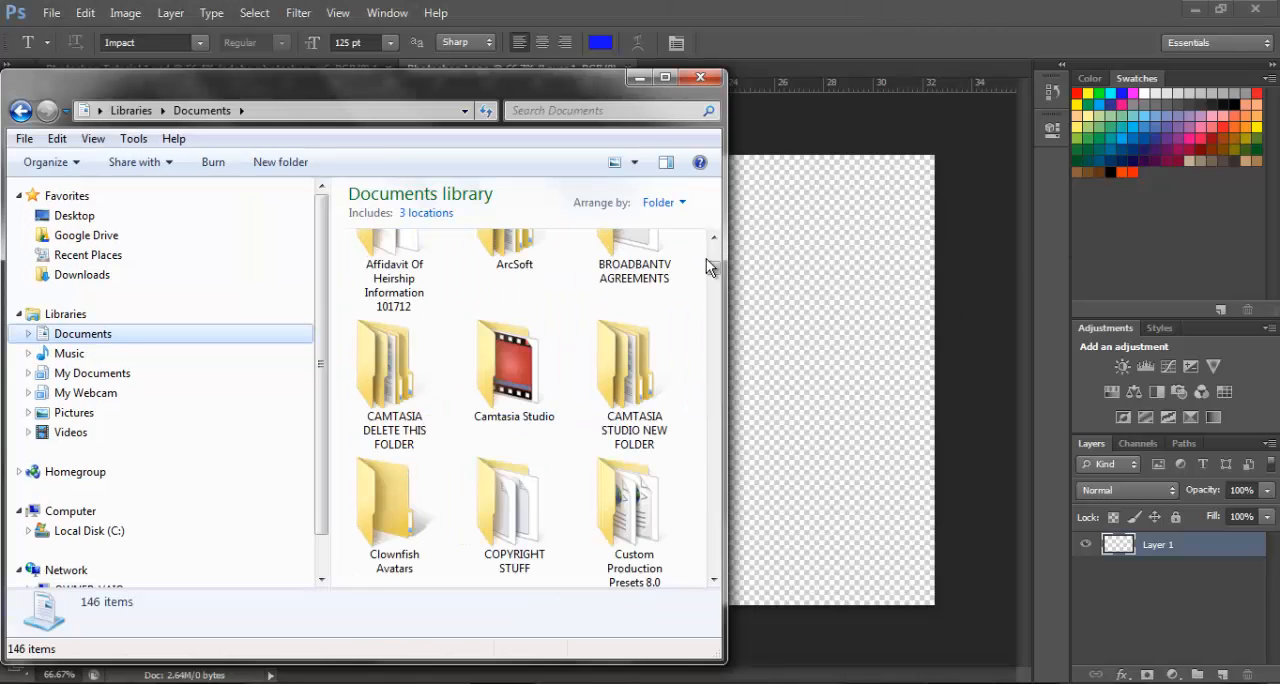
drag(713, 268, 713, 311)
drag(514, 350, 769, 360)
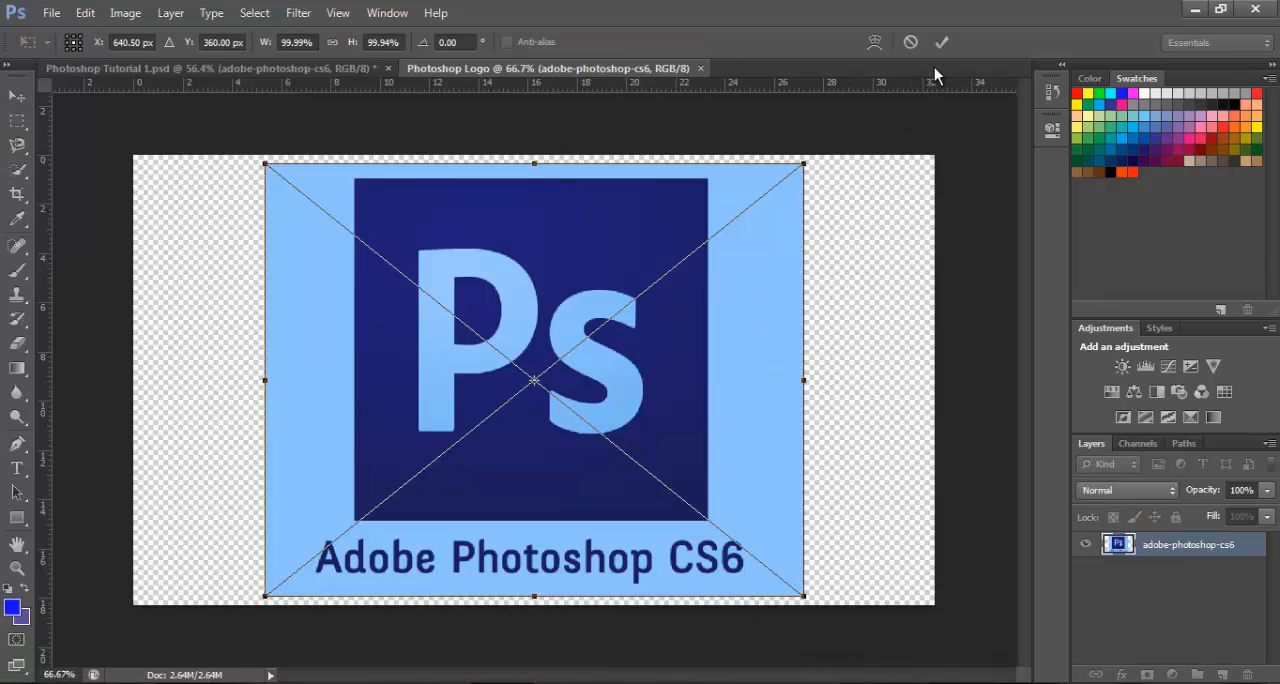
click(942, 43)
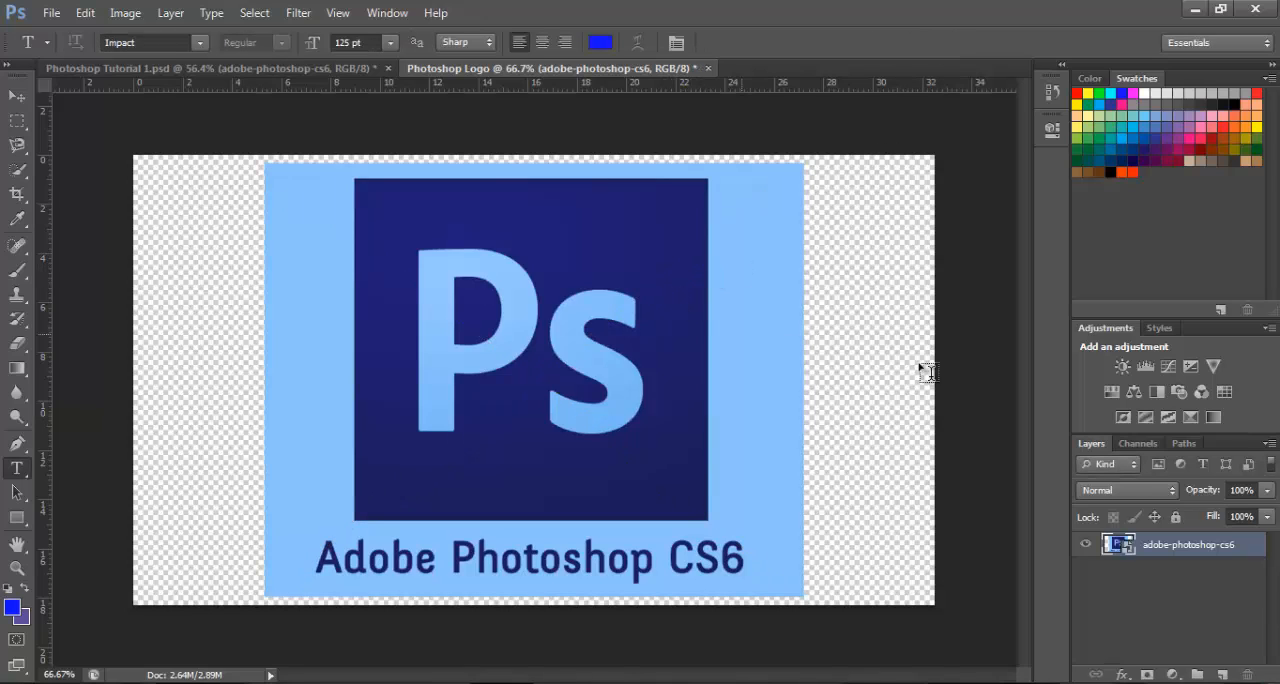
Rasterize the adobe-photoshop-cs6 layer and activate the Eraser tool
right_click(1166, 548)
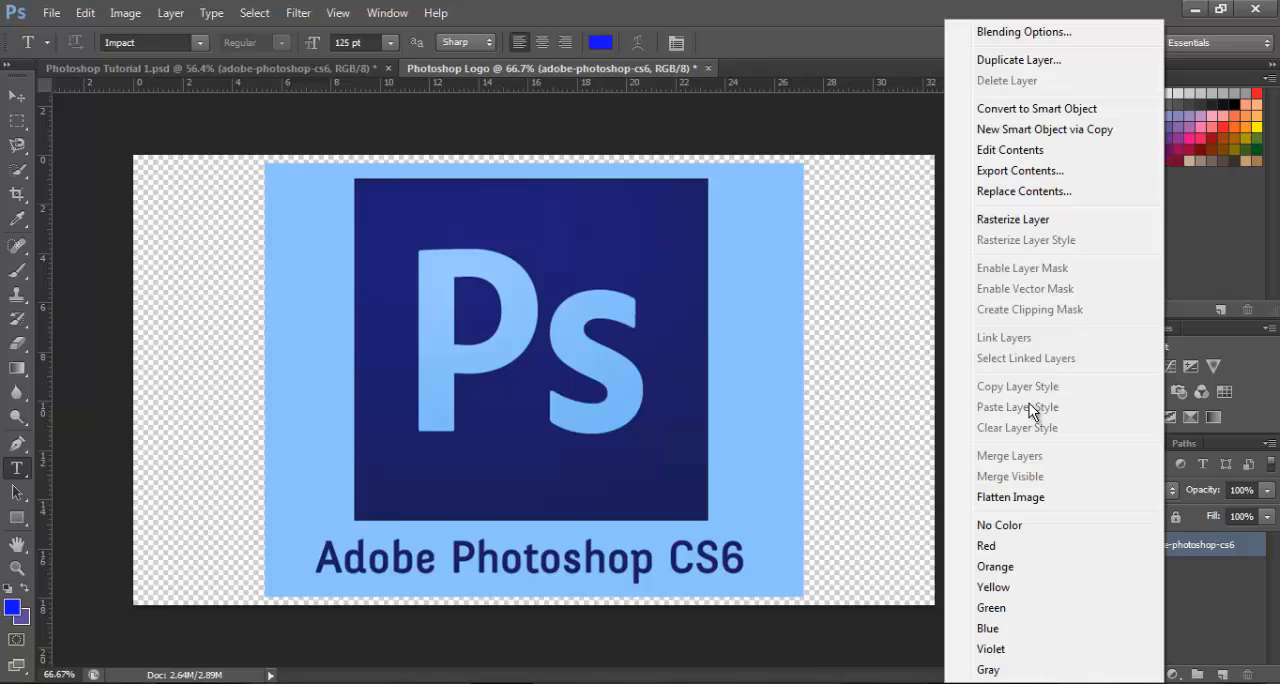
click(1012, 220)
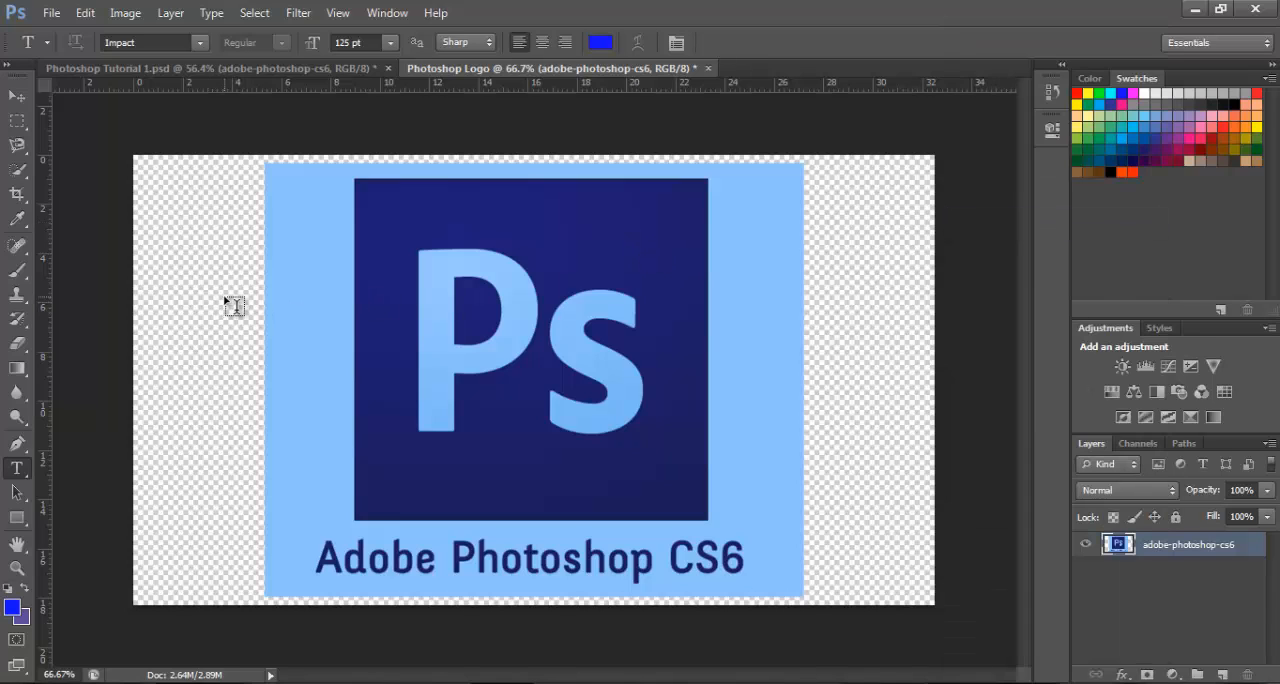
click(16, 346)
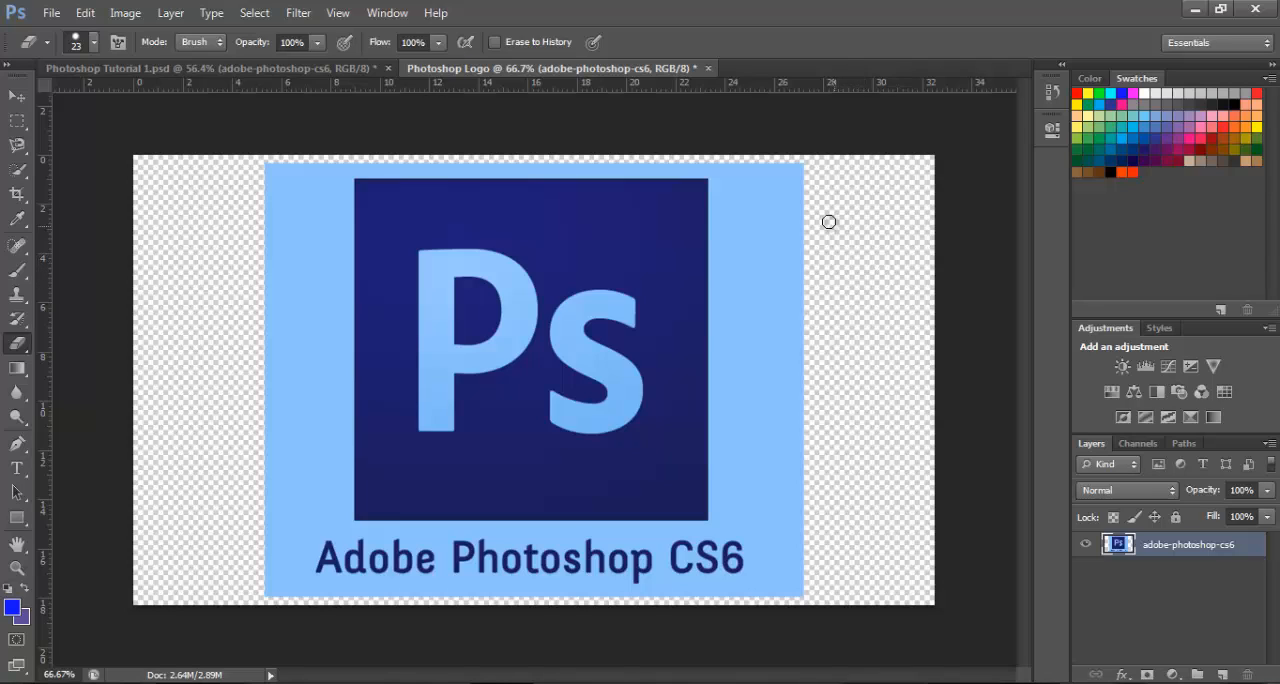
Set the Eraser brush size to 52 px and erase most of the light blue background around the Ps square and caption
mouse_move(801, 218)
mouse_down()
mouse_move(802, 273)
mouse_move(792, 269)
mouse_move(847, 306)
mouse_up()
right_click(776, 257)
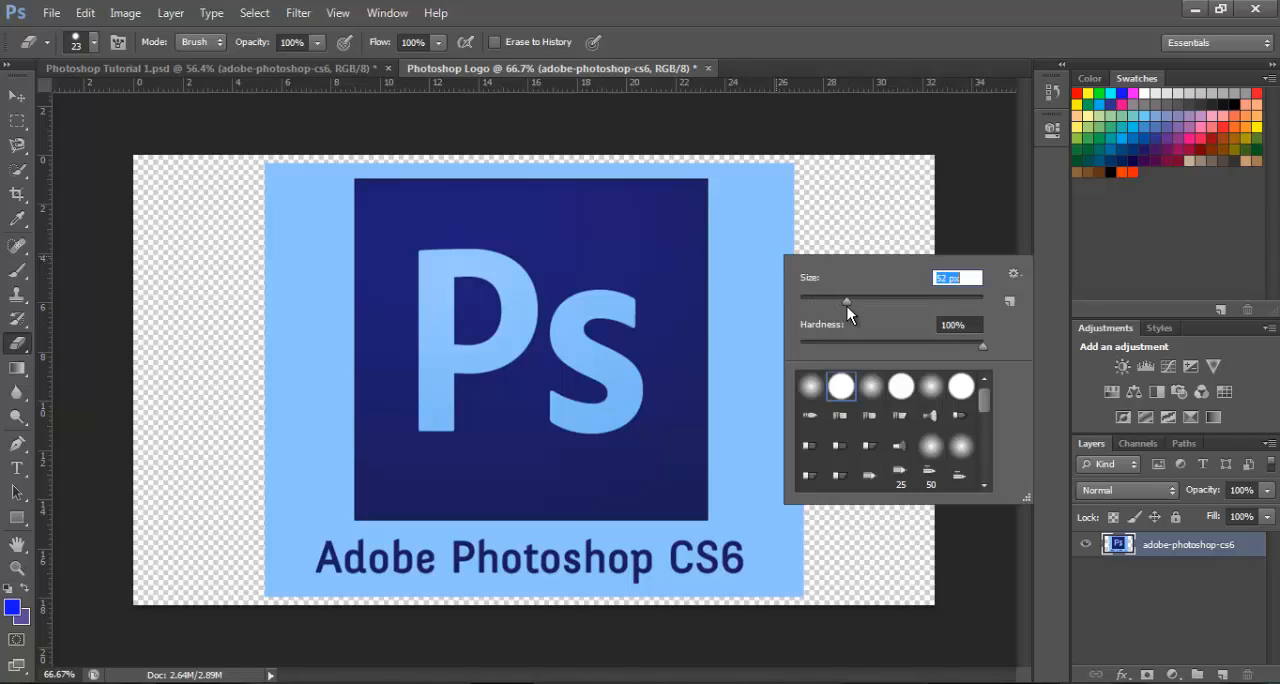
click(764, 287)
mouse_move(783, 175)
mouse_down()
mouse_move(797, 358)
mouse_move(780, 284)
mouse_move(750, 246)
mouse_move(755, 192)
mouse_move(768, 231)
mouse_move(761, 171)
mouse_move(748, 177)
mouse_move(748, 247)
mouse_move(756, 301)
mouse_move(803, 390)
mouse_move(808, 472)
mouse_move(793, 603)
mouse_move(775, 359)
mouse_move(772, 343)
mouse_move(771, 413)
mouse_move(756, 321)
mouse_move(768, 602)
mouse_up()
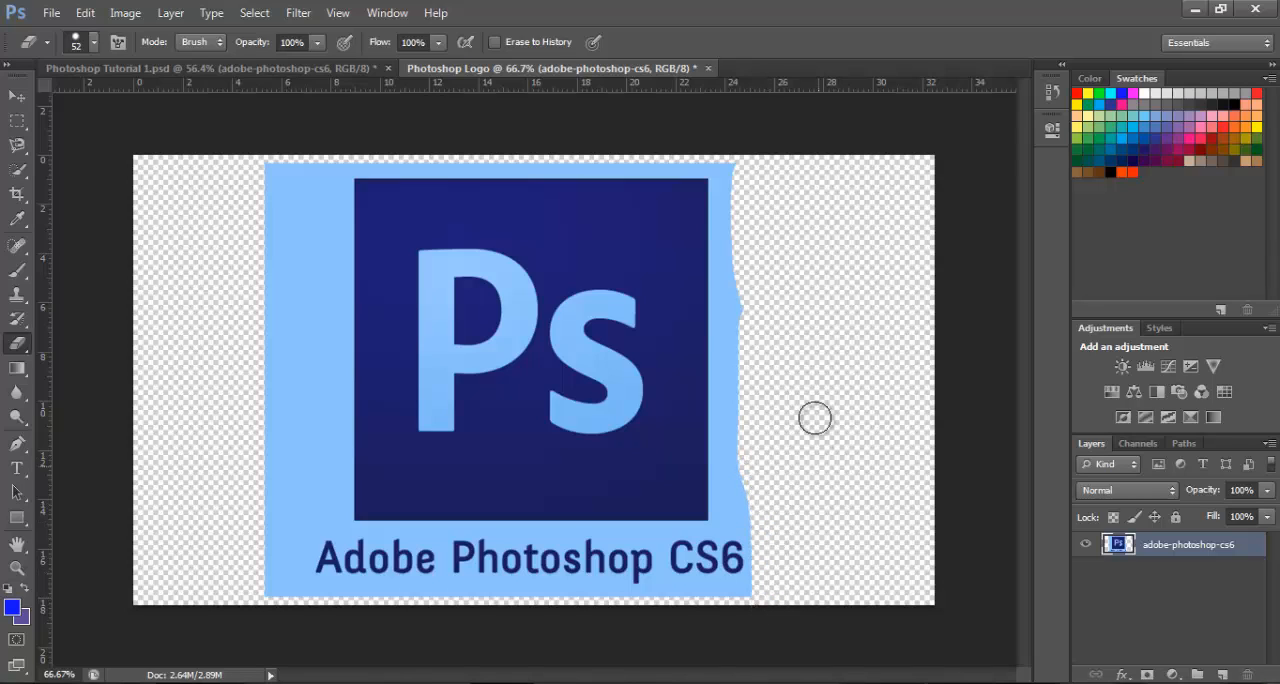
mouse_move(731, 157)
mouse_down()
mouse_move(734, 486)
mouse_move(766, 551)
mouse_move(760, 591)
mouse_move(649, 607)
mouse_move(292, 594)
mouse_move(270, 577)
mouse_move(277, 190)
mouse_move(291, 166)
mouse_move(314, 171)
mouse_move(285, 573)
mouse_move(314, 463)
mouse_move(329, 172)
mouse_move(363, 160)
mouse_move(716, 155)
mouse_up()
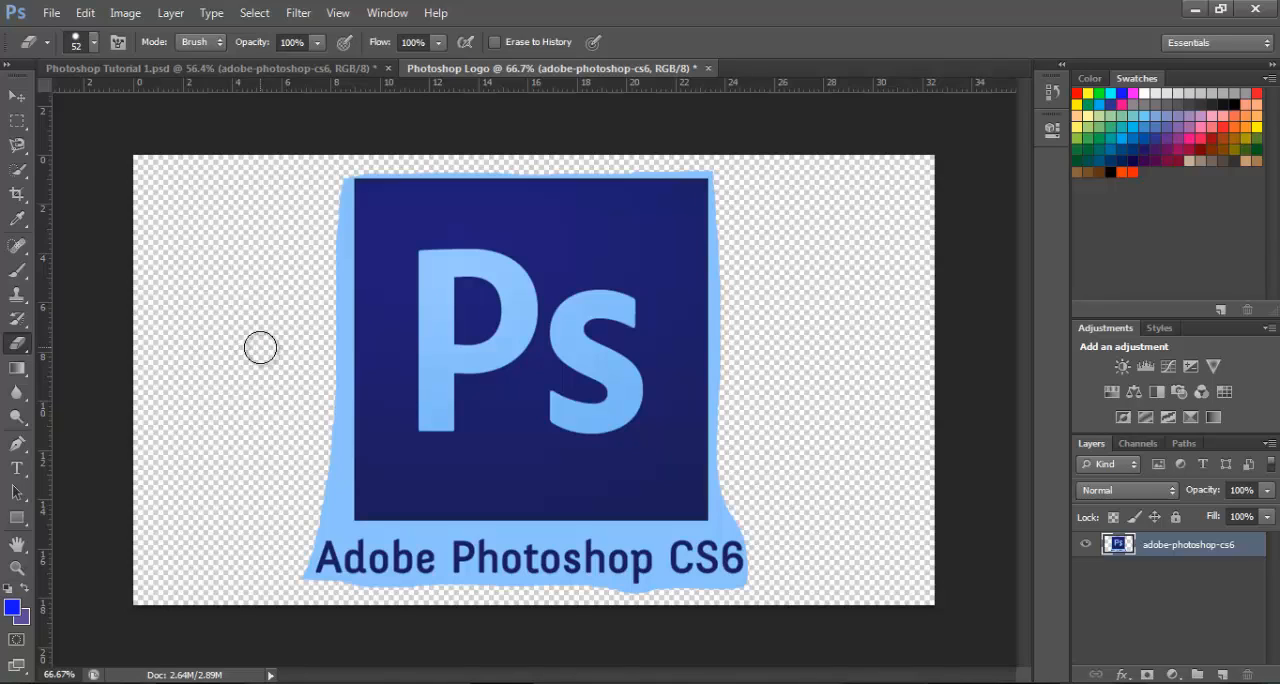
Erase more of the light blue border close along the left and right edges of the dark blue Ps square
click(16, 570)
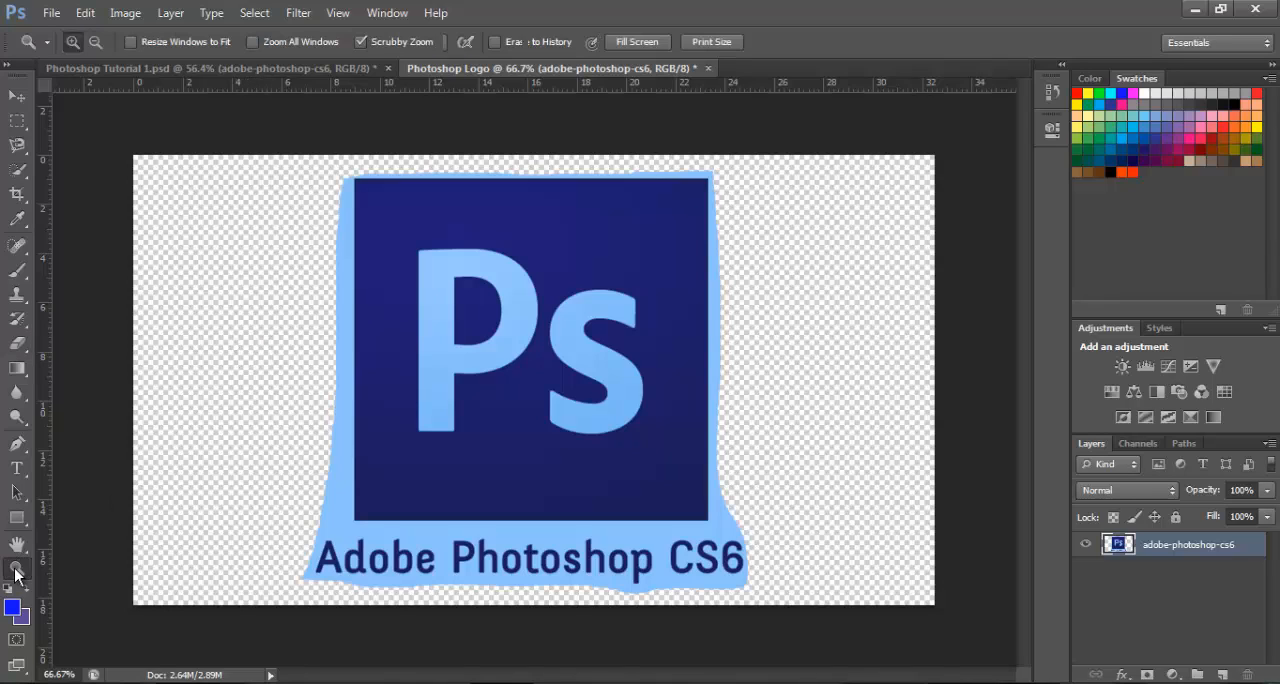
drag(218, 471, 259, 492)
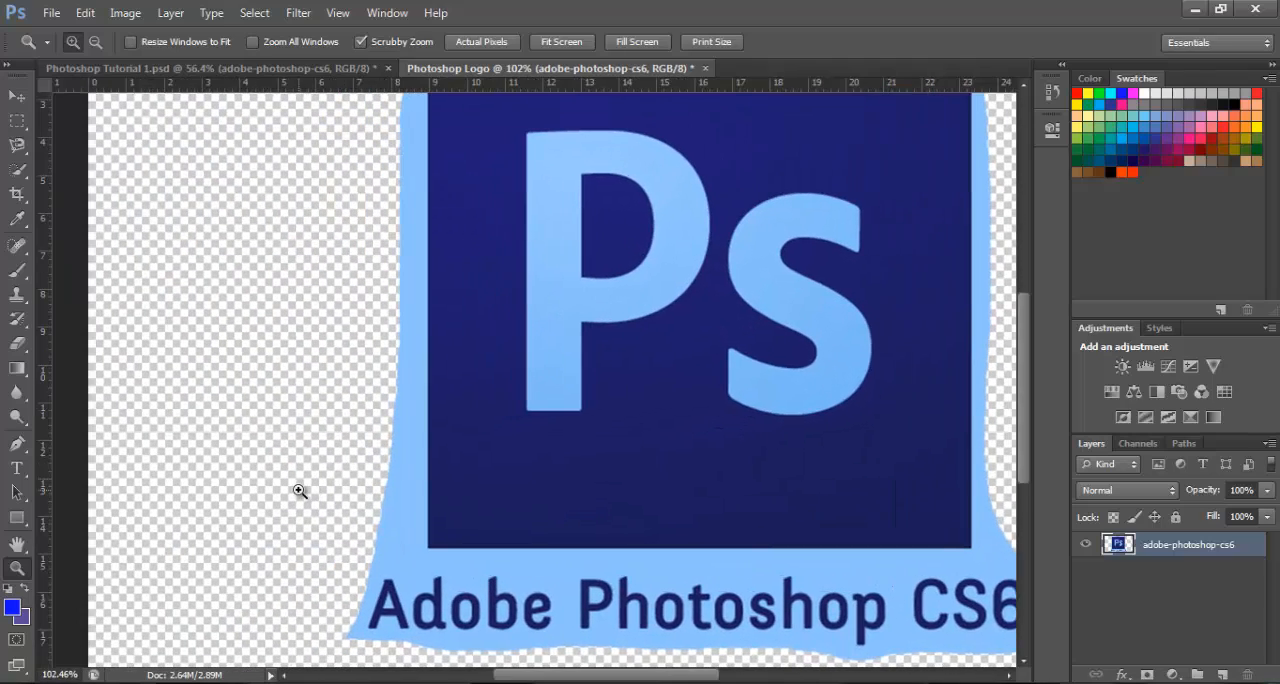
click(17, 343)
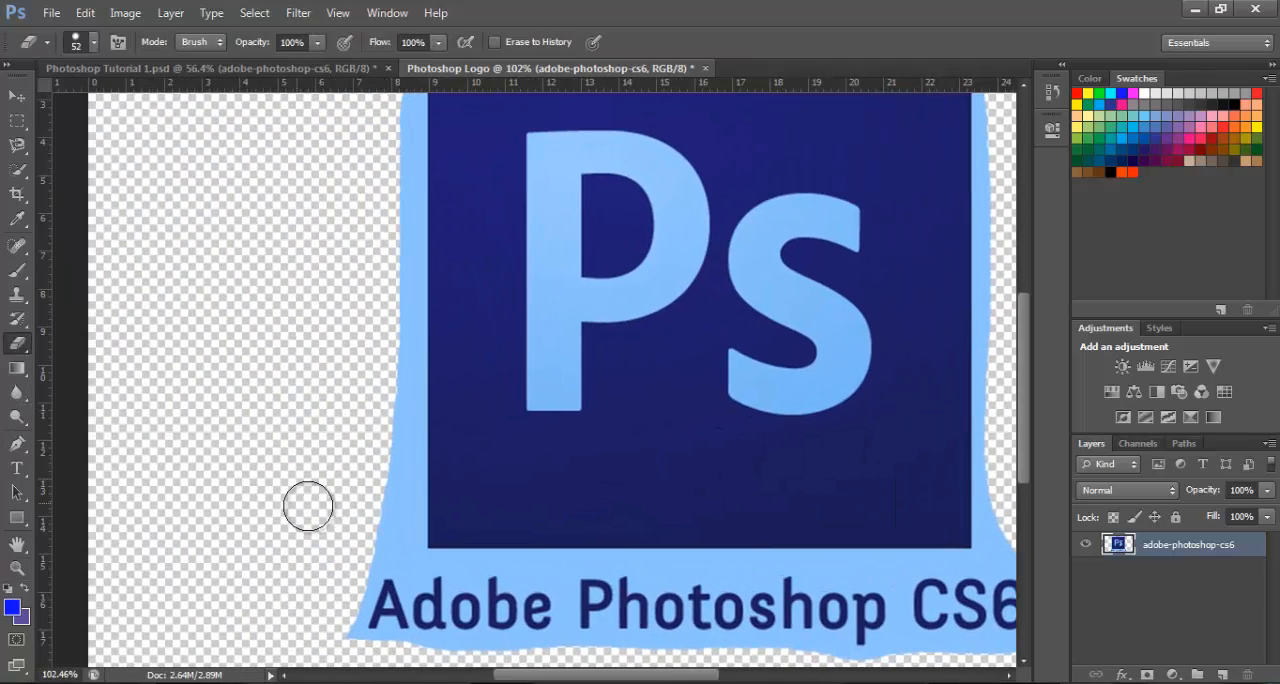
mouse_move(381, 437)
mouse_down()
mouse_move(389, 429)
mouse_move(391, 509)
mouse_move(367, 549)
mouse_up()
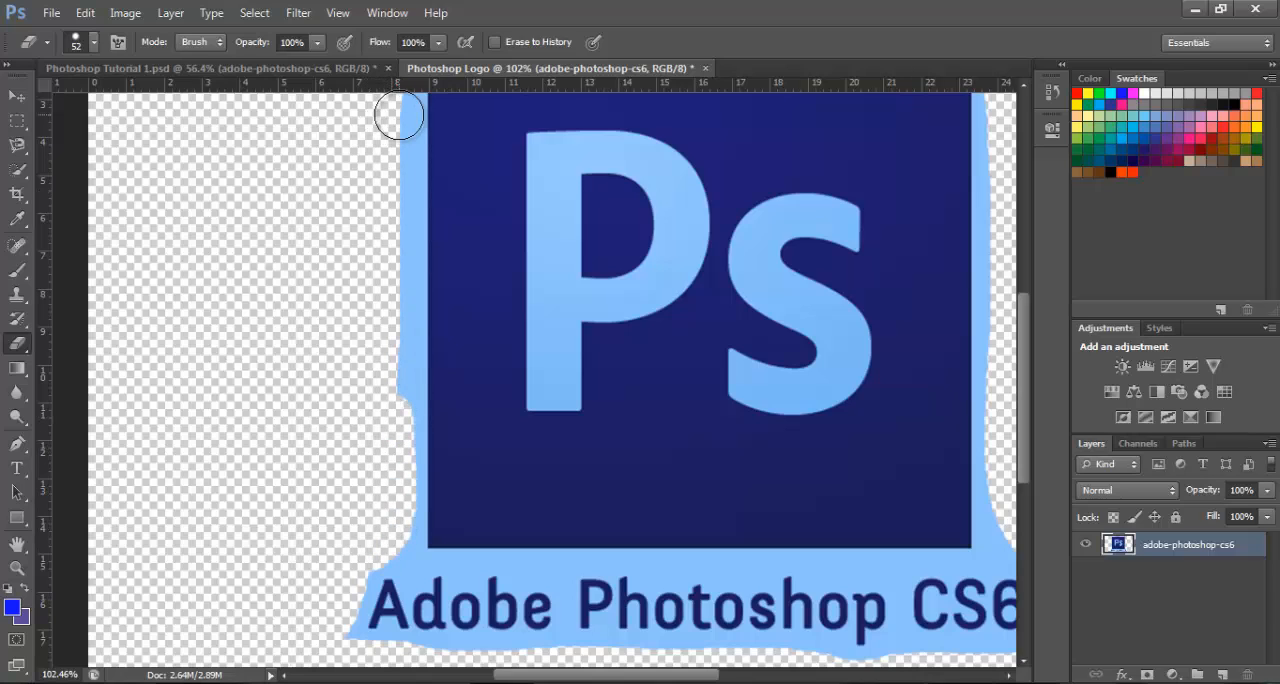
drag(398, 120, 391, 526)
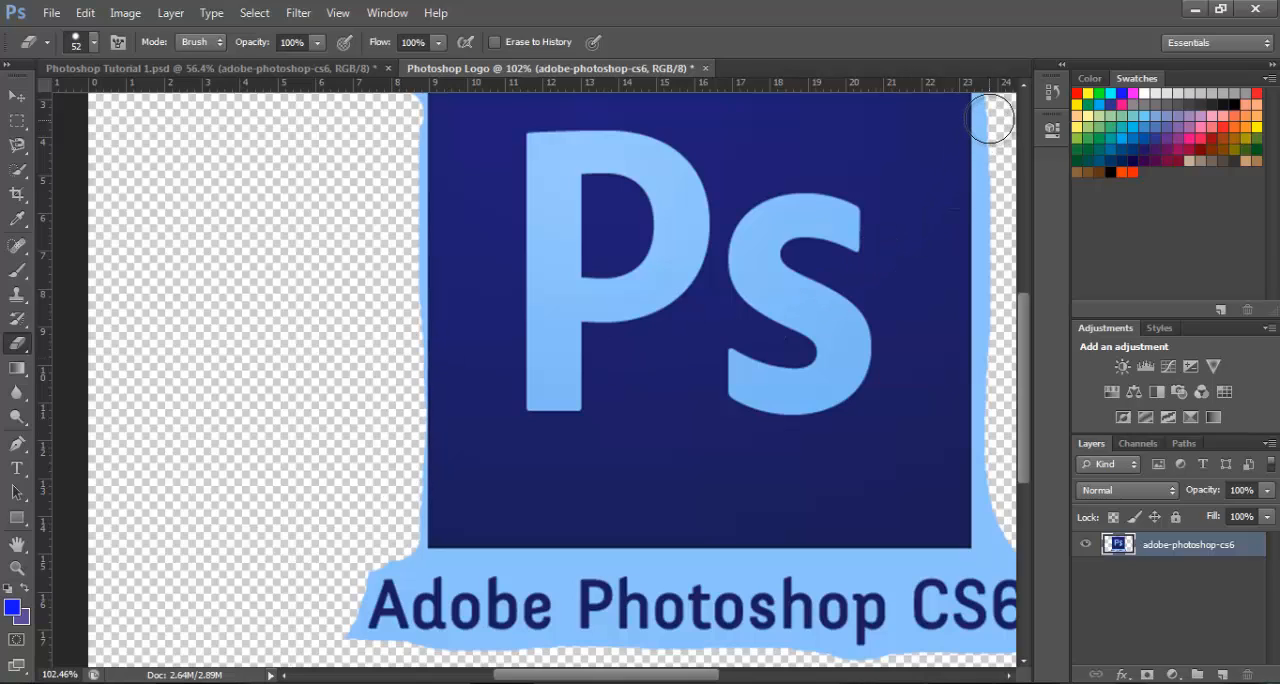
drag(997, 114, 1000, 541)
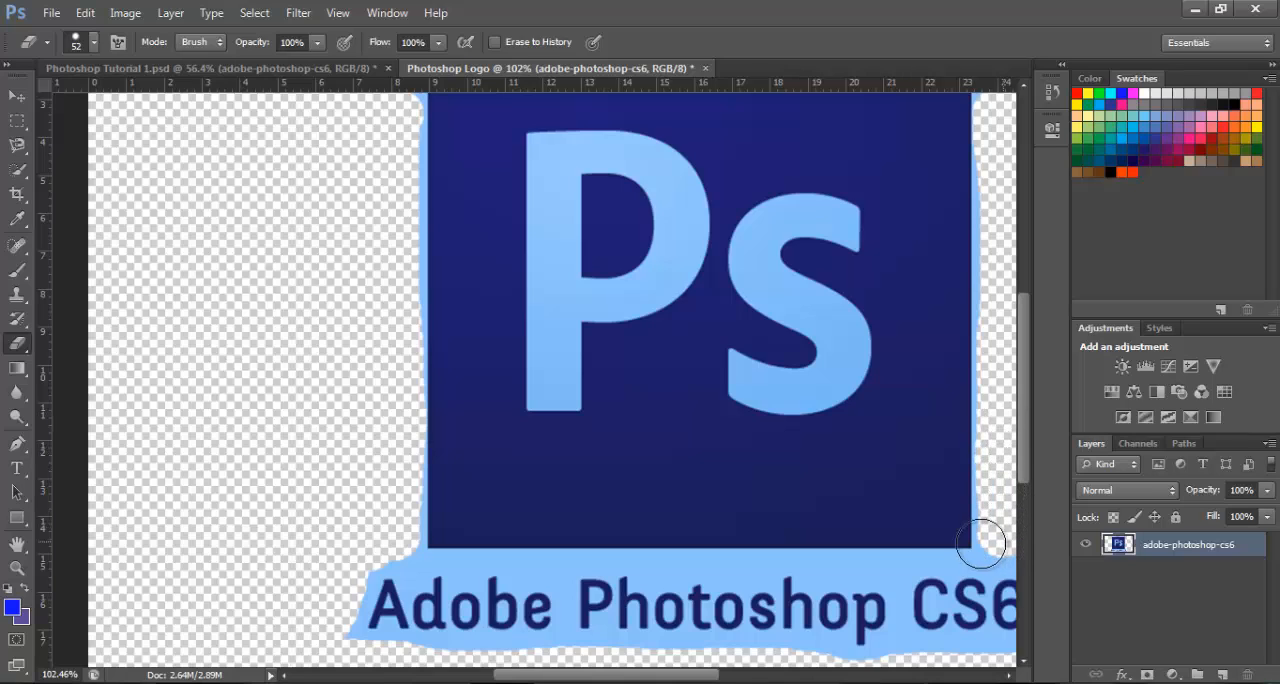
Reduce the Eraser brush to 10 px and erase a thin line around the end of "Photoshop" and below the caption
right_click(818, 486)
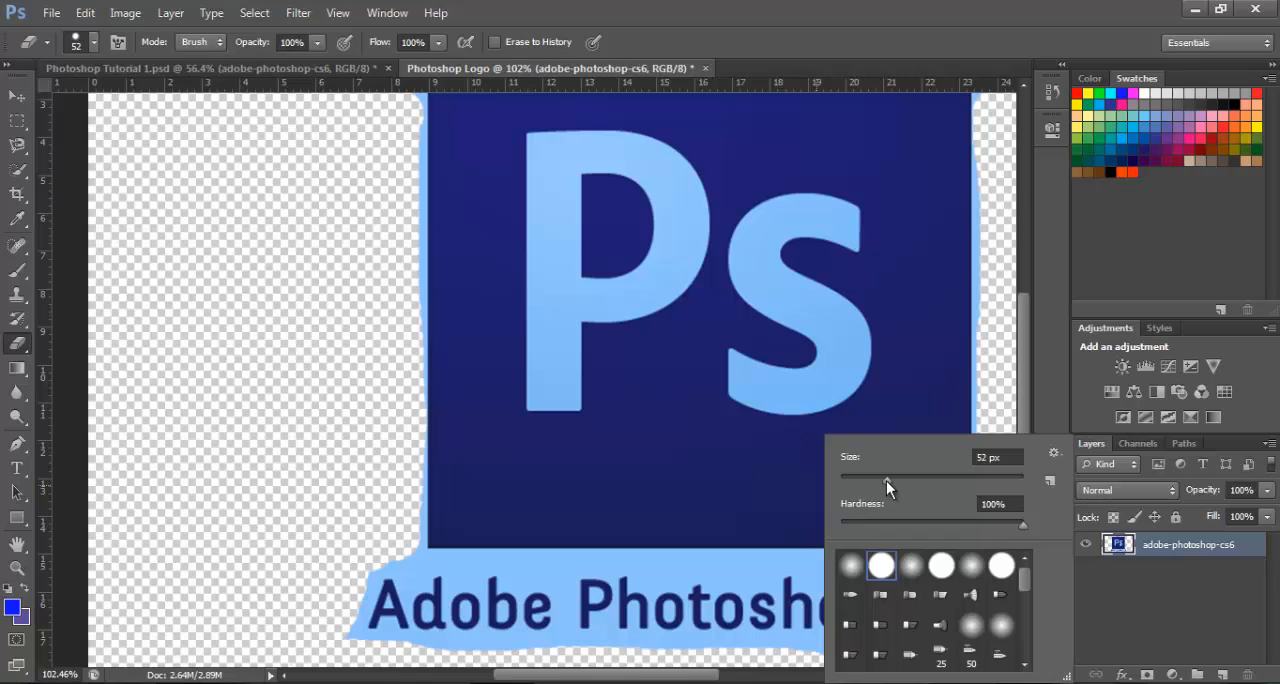
drag(886, 481, 858, 482)
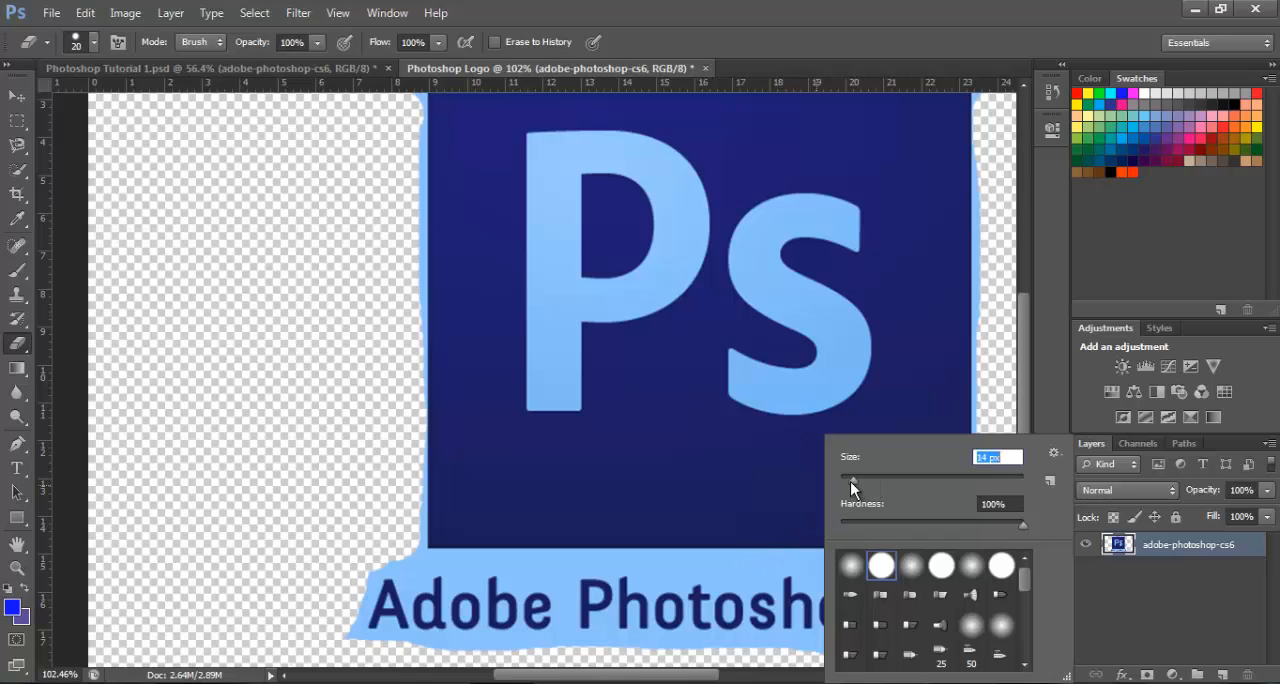
drag(850, 481, 849, 481)
click(750, 559)
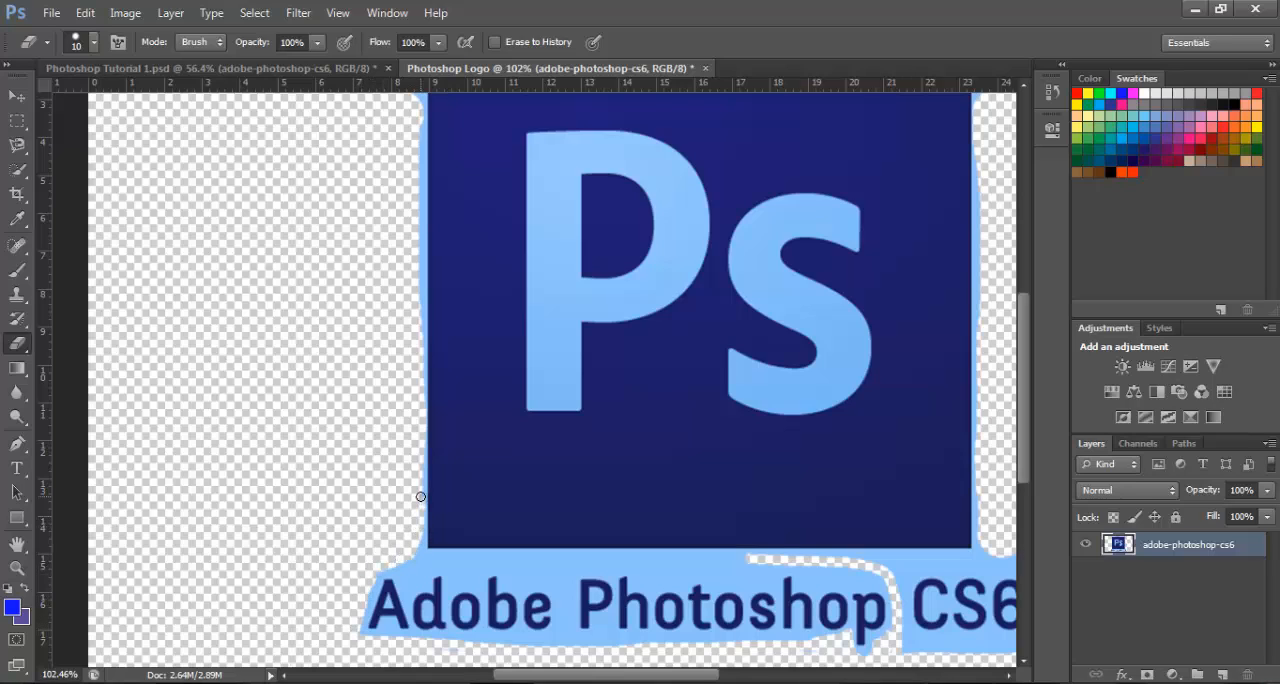
Erase the light blue strip between the square and the caption with a 28 px Eraser, plus a rounded patch below the "s"
right_click(747, 565)
mouse_move(784, 482)
mouse_down()
mouse_move(823, 480)
mouse_move(796, 478)
mouse_up()
drag(736, 564, 995, 560)
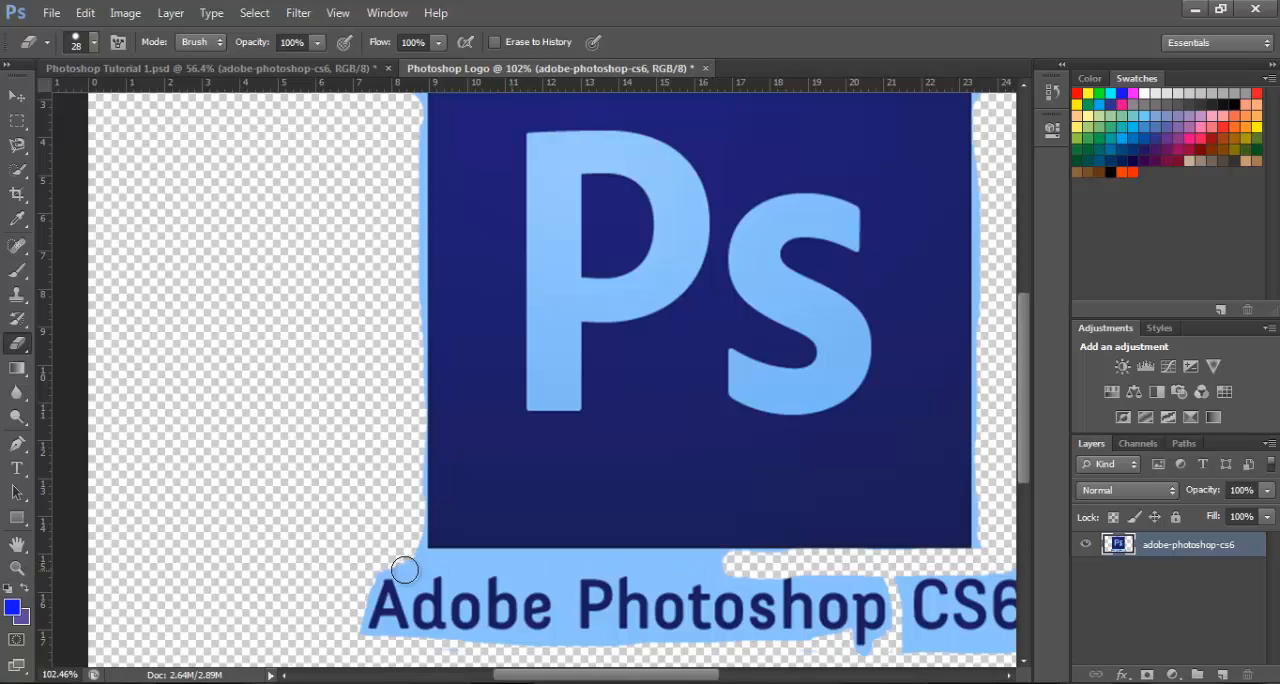
drag(437, 560, 886, 557)
mouse_move(753, 422)
mouse_down()
mouse_move(740, 478)
mouse_move(755, 457)
mouse_move(690, 440)
mouse_up()
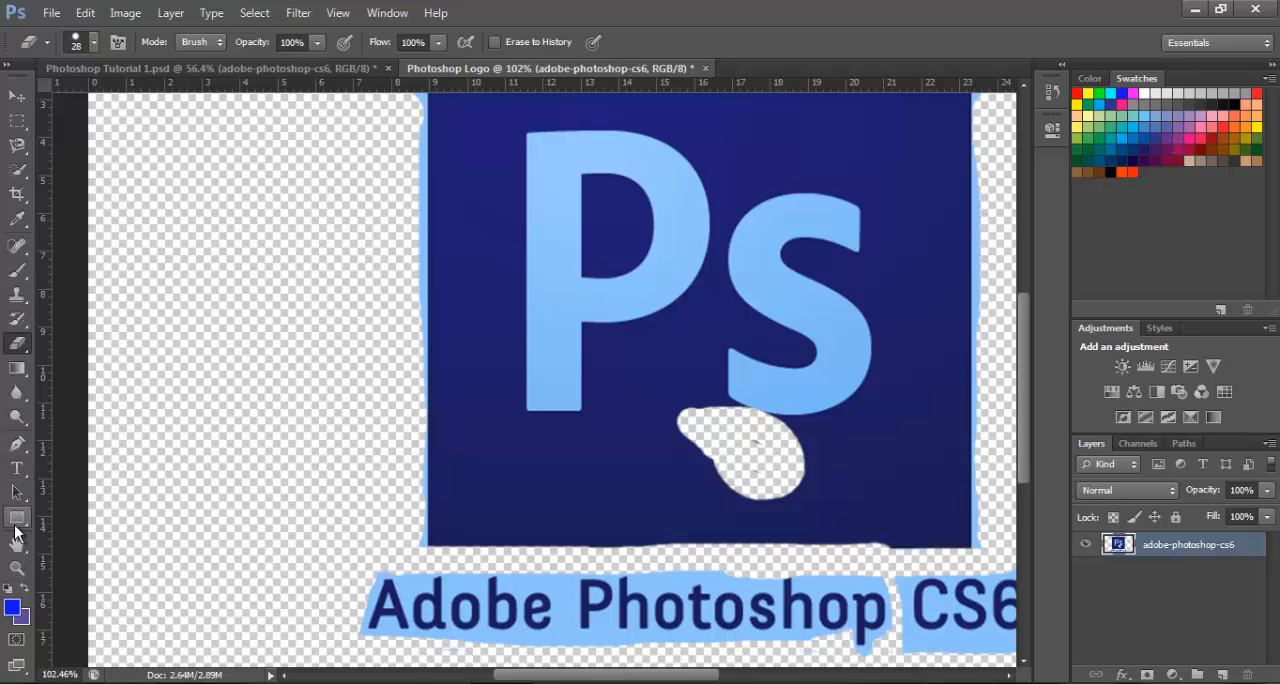
Save the logo in My Documents as a PNG copy named Photoshop Logo.png, with Smallest / Slow compression and no interlacing
click(17, 567)
drag(287, 424, 246, 406)
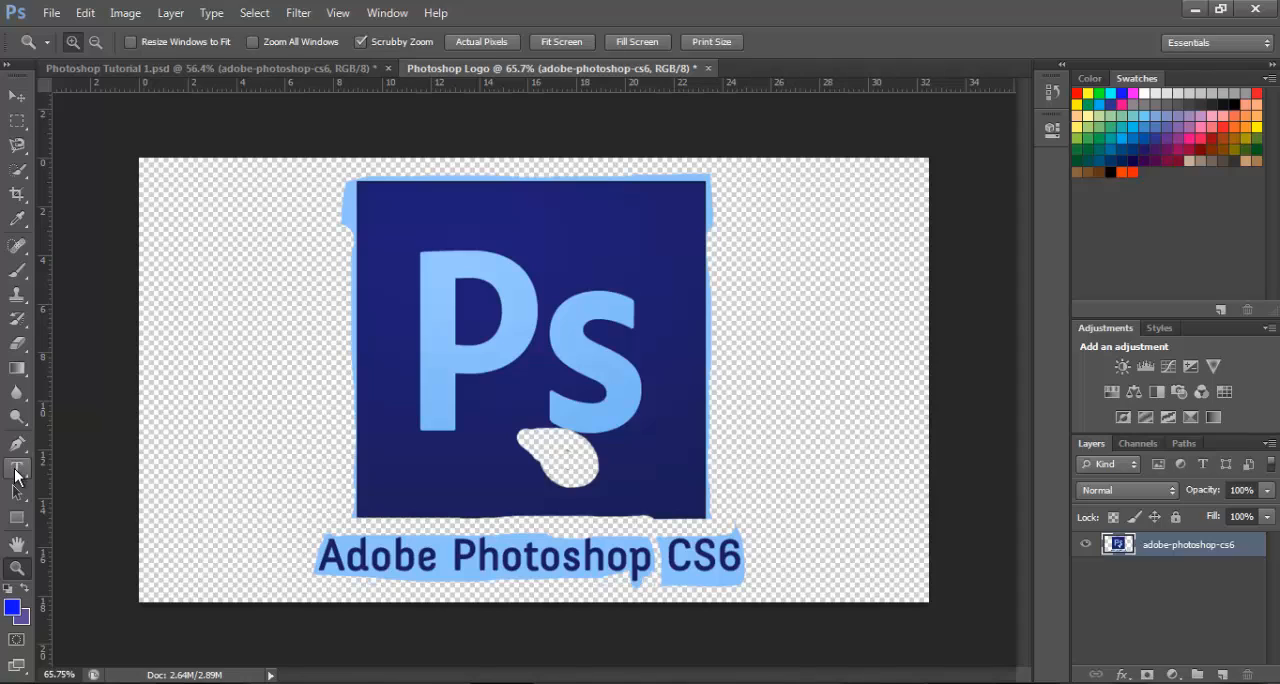
click(17, 467)
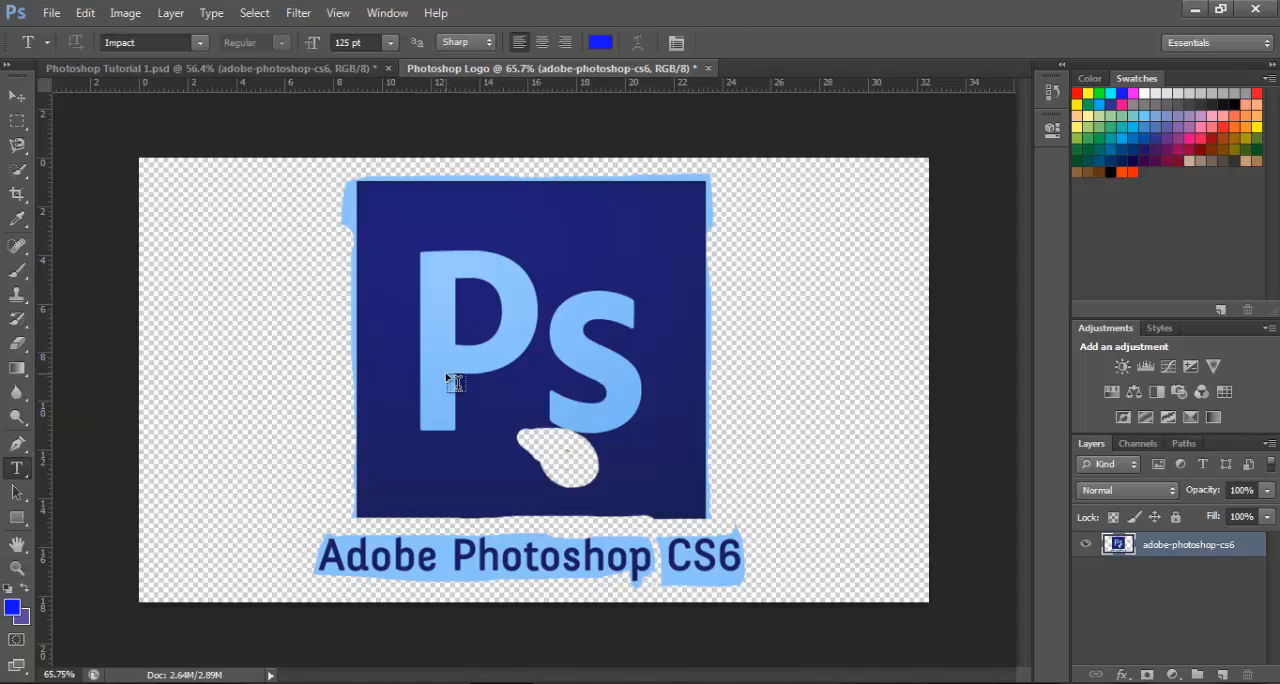
click(55, 14)
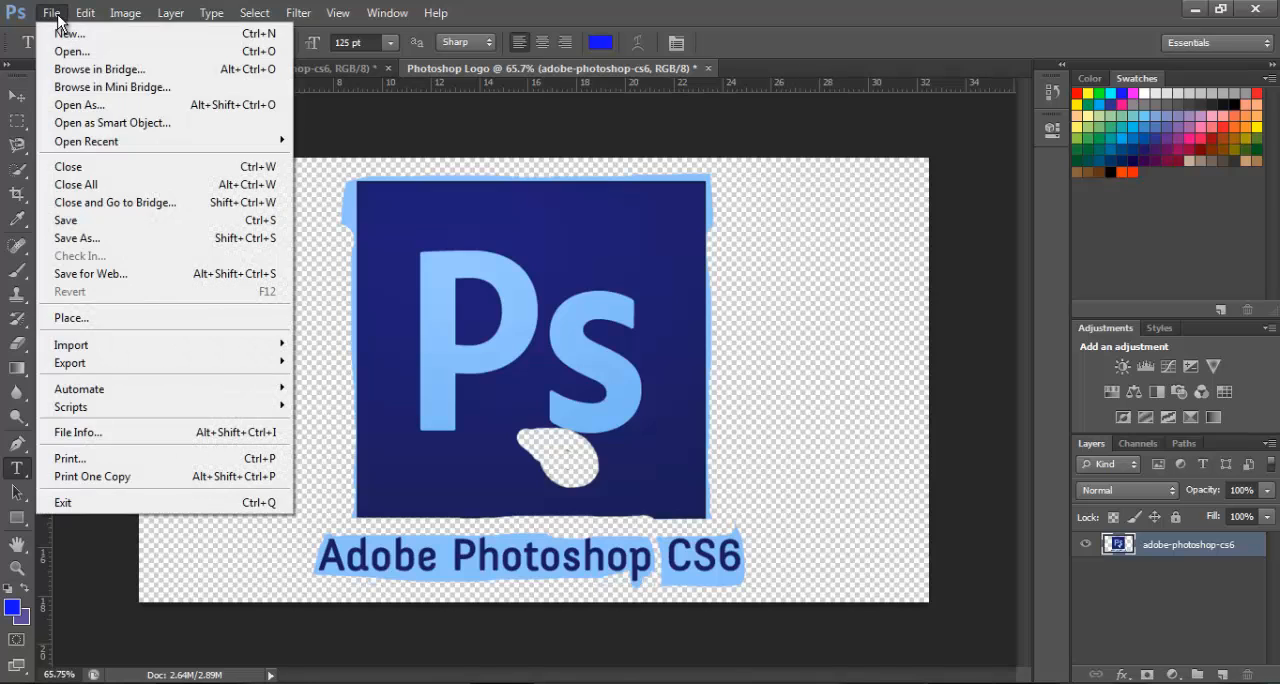
click(73, 240)
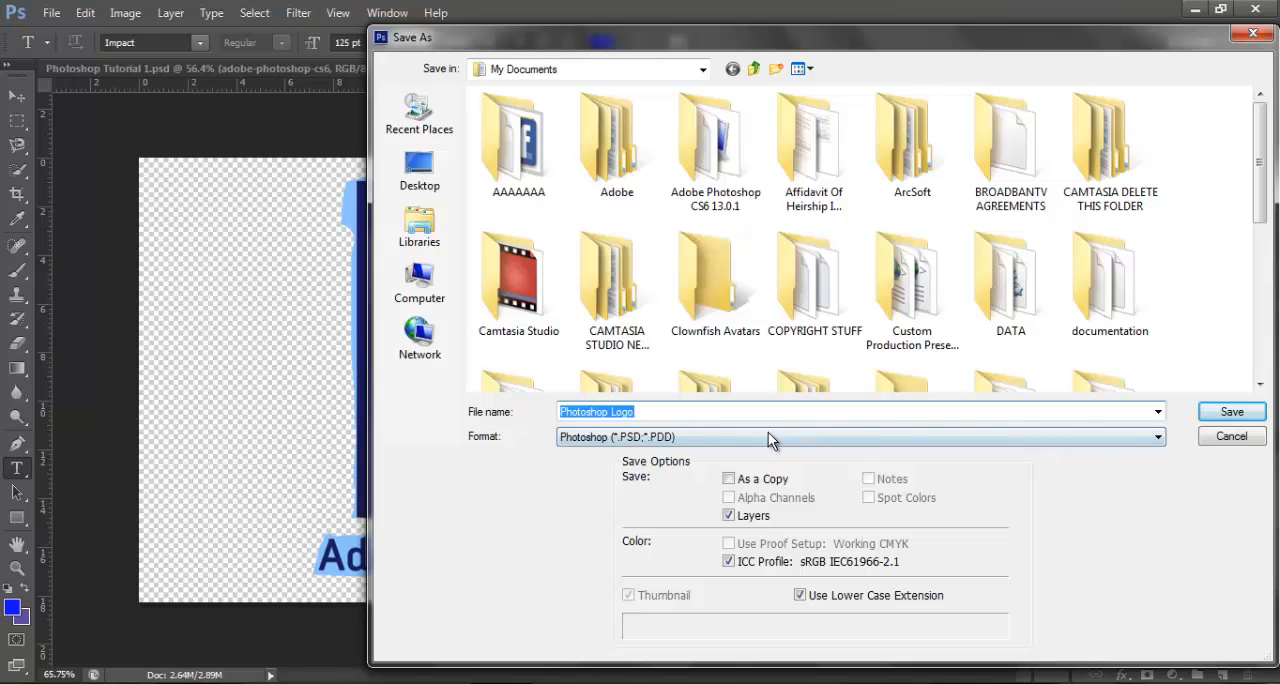
click(767, 442)
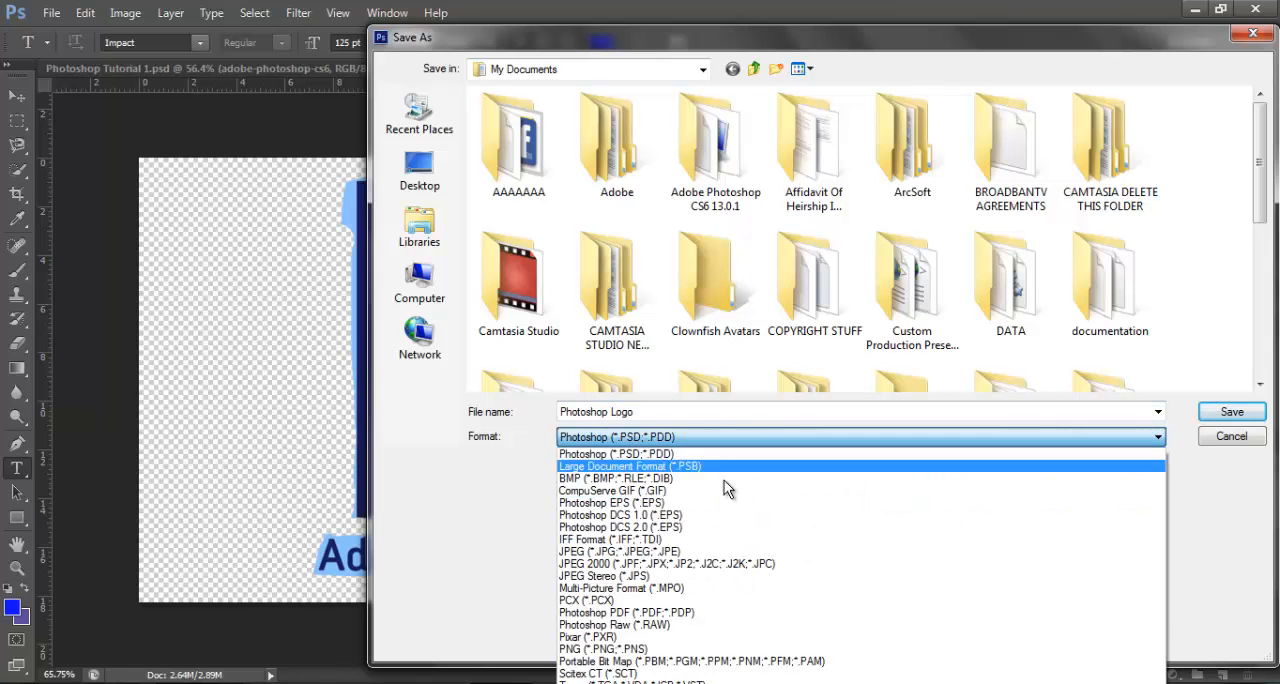
click(602, 652)
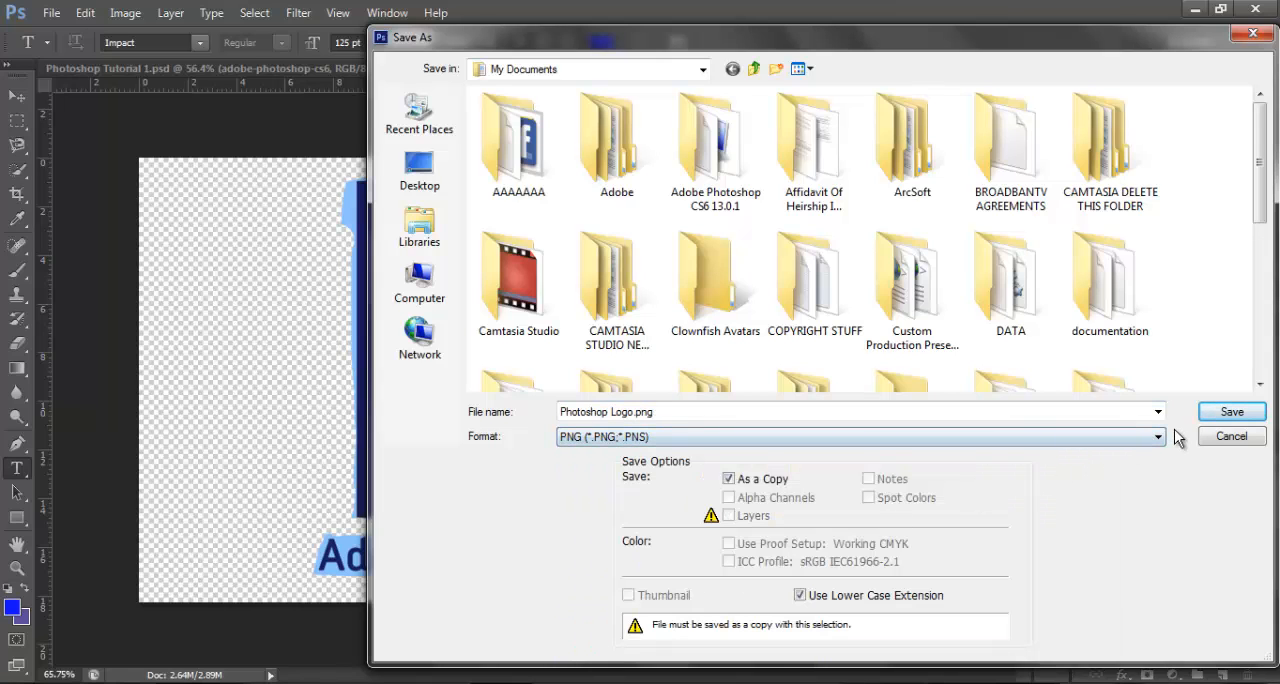
click(1210, 413)
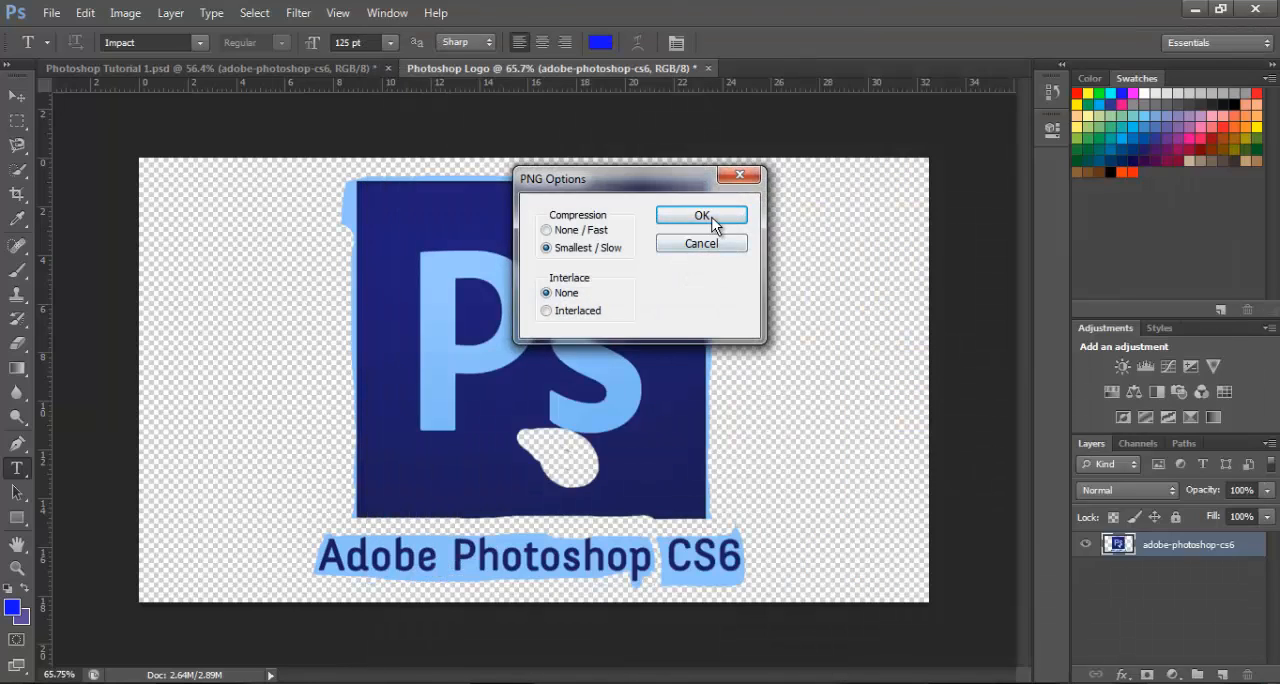
click(712, 217)
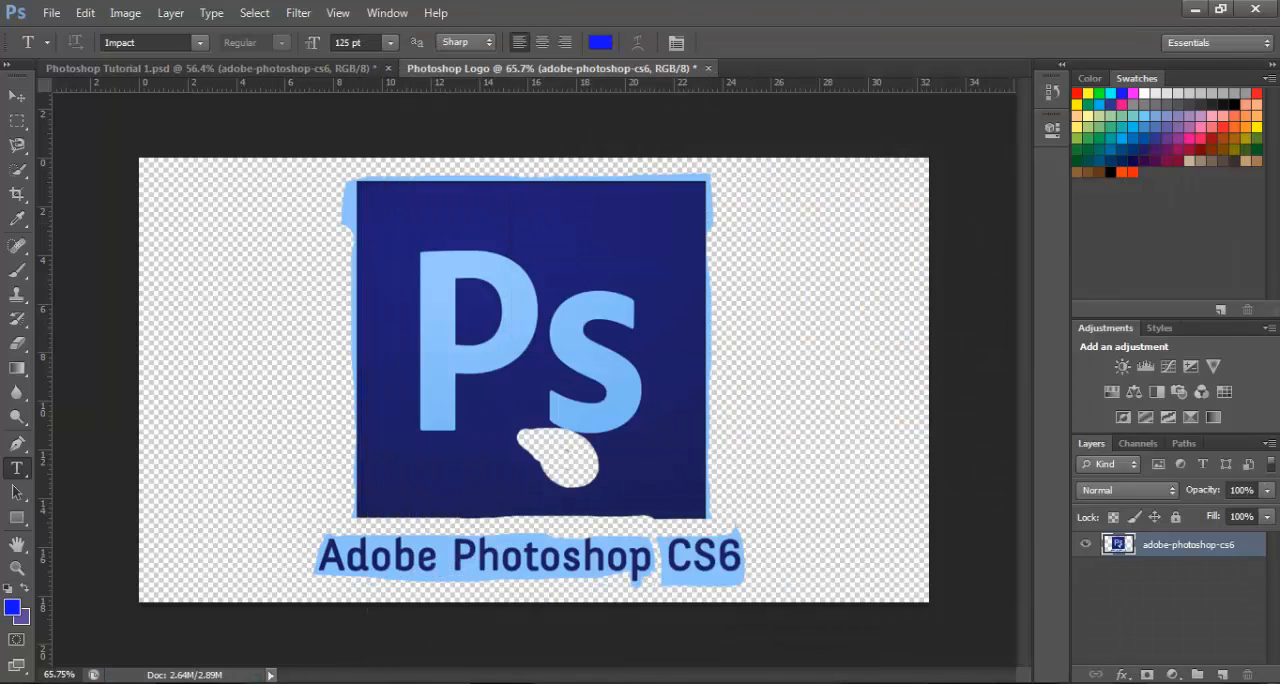
Switch to the Documents library in Windows Explorer and view the saved Photoshop Logo image in the photo viewer
click(187, 682)
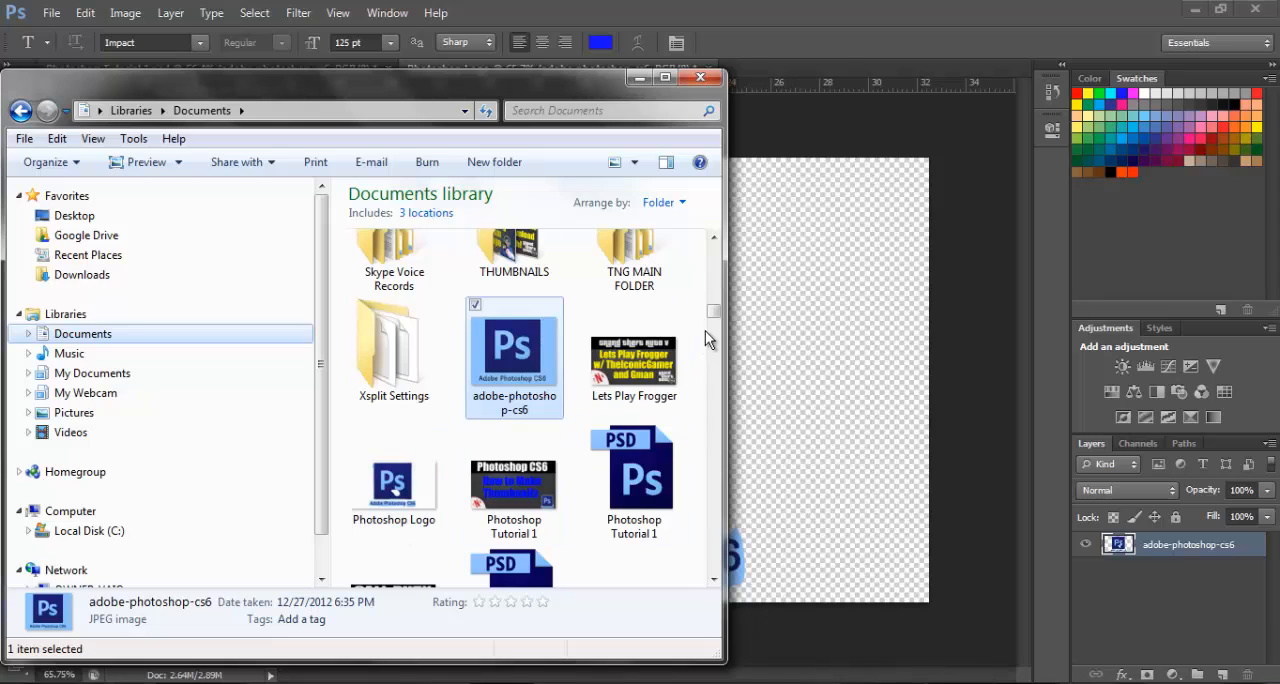
drag(714, 316, 714, 330)
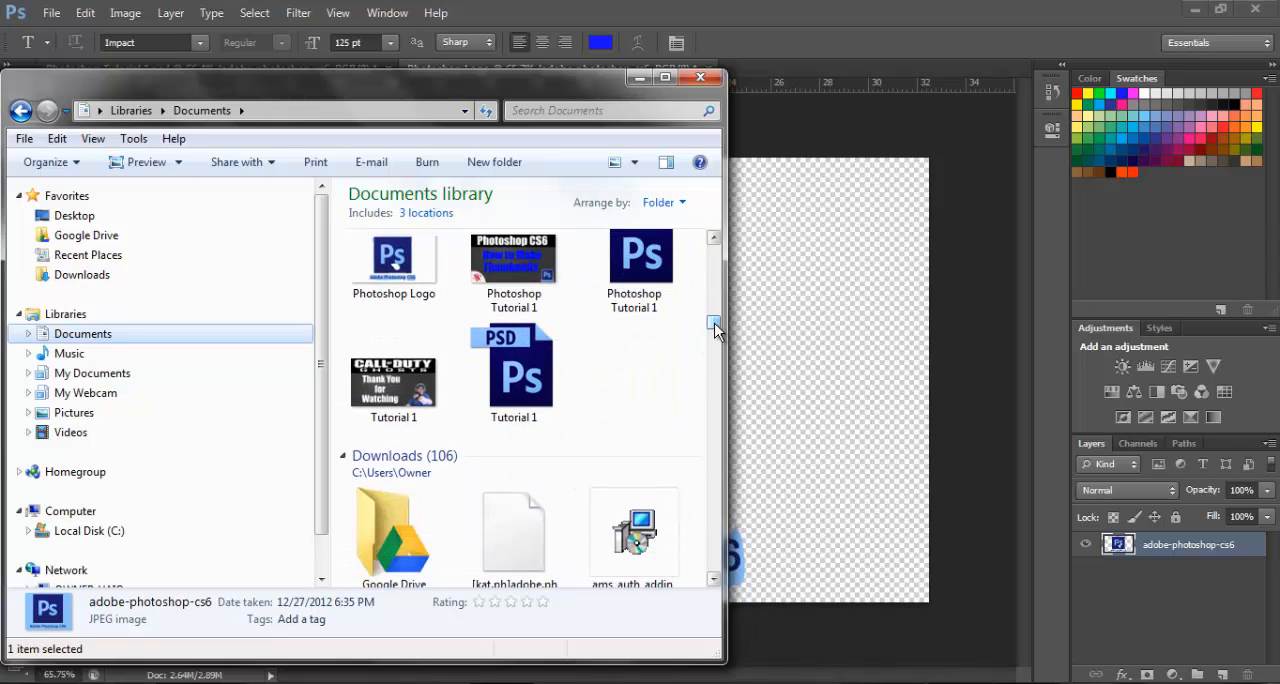
click(665, 77)
scroll(1060, 392, down, 5)
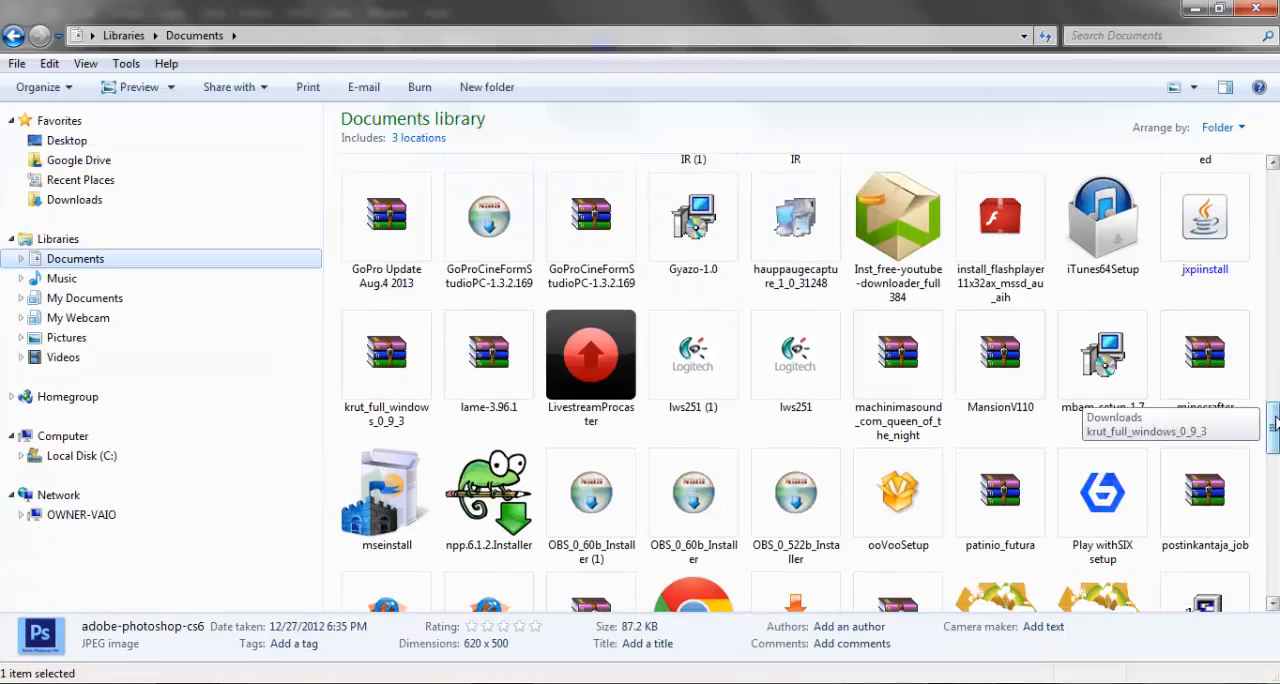
scroll(1100, 400, up, 10)
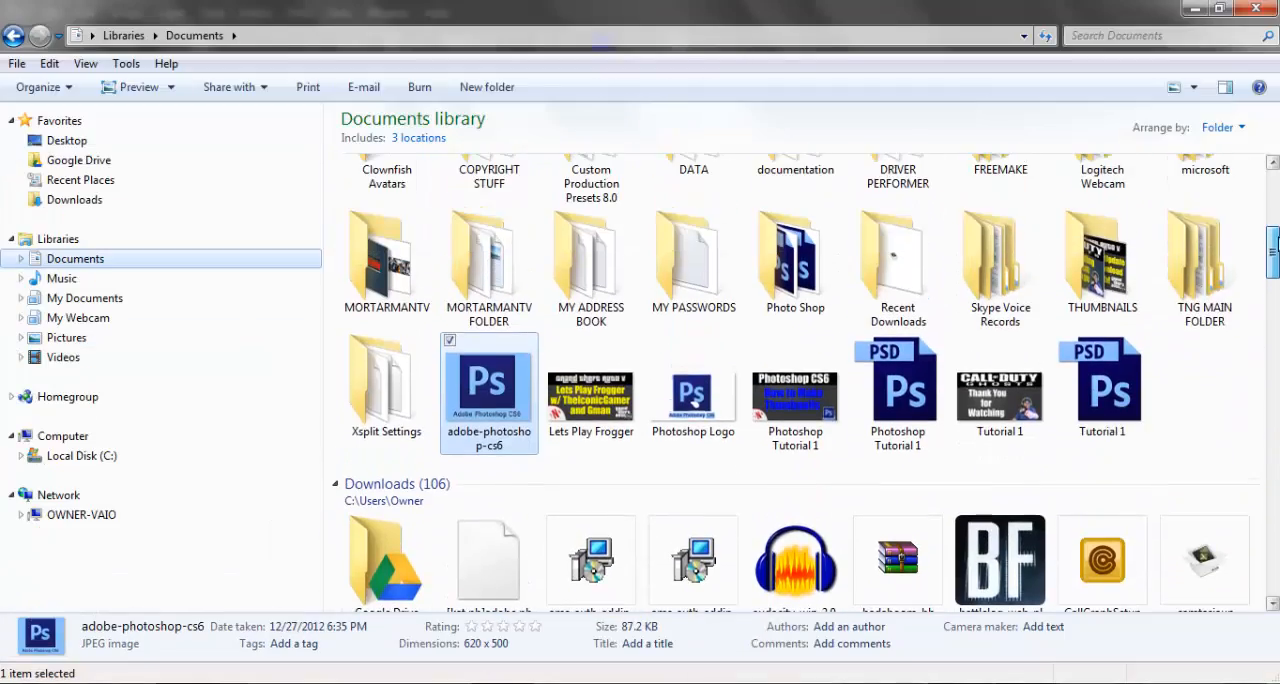
click(718, 406)
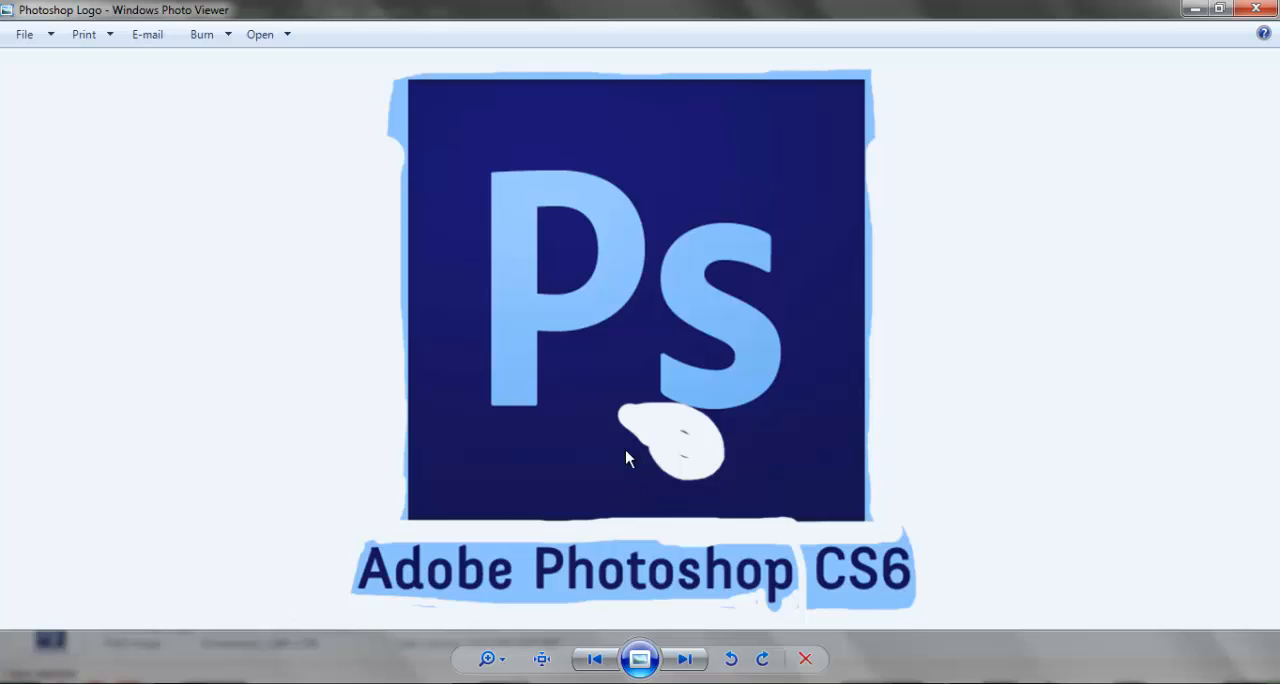
click(1256, 8)
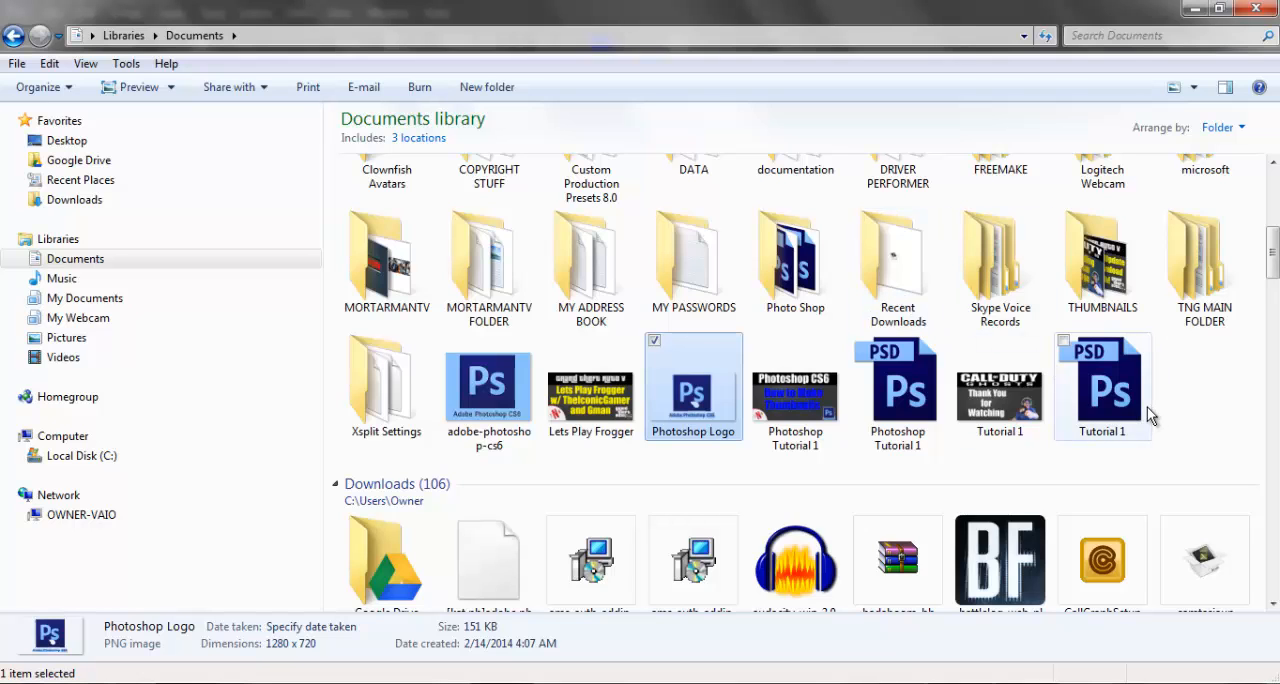
View the Photoshop Tutorial 1 thumbnail image from the Documents library, and close the viewer and the Explorer window
double_click(813, 403)
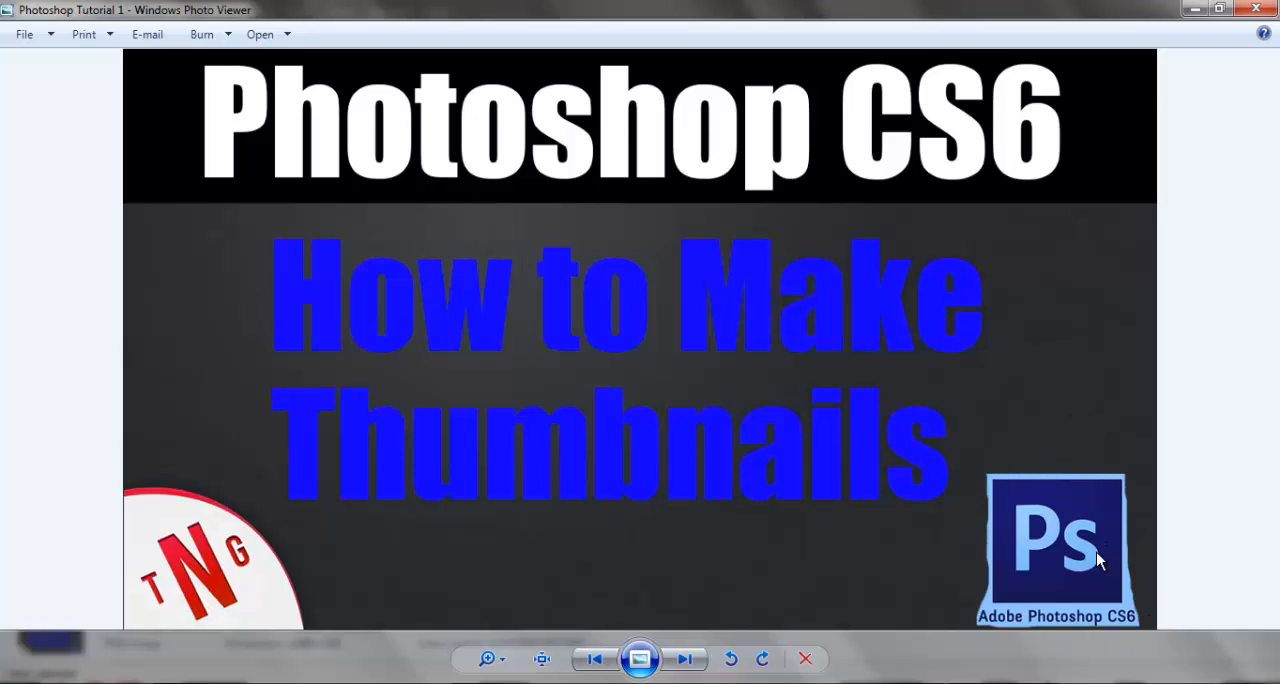
click(1254, 10)
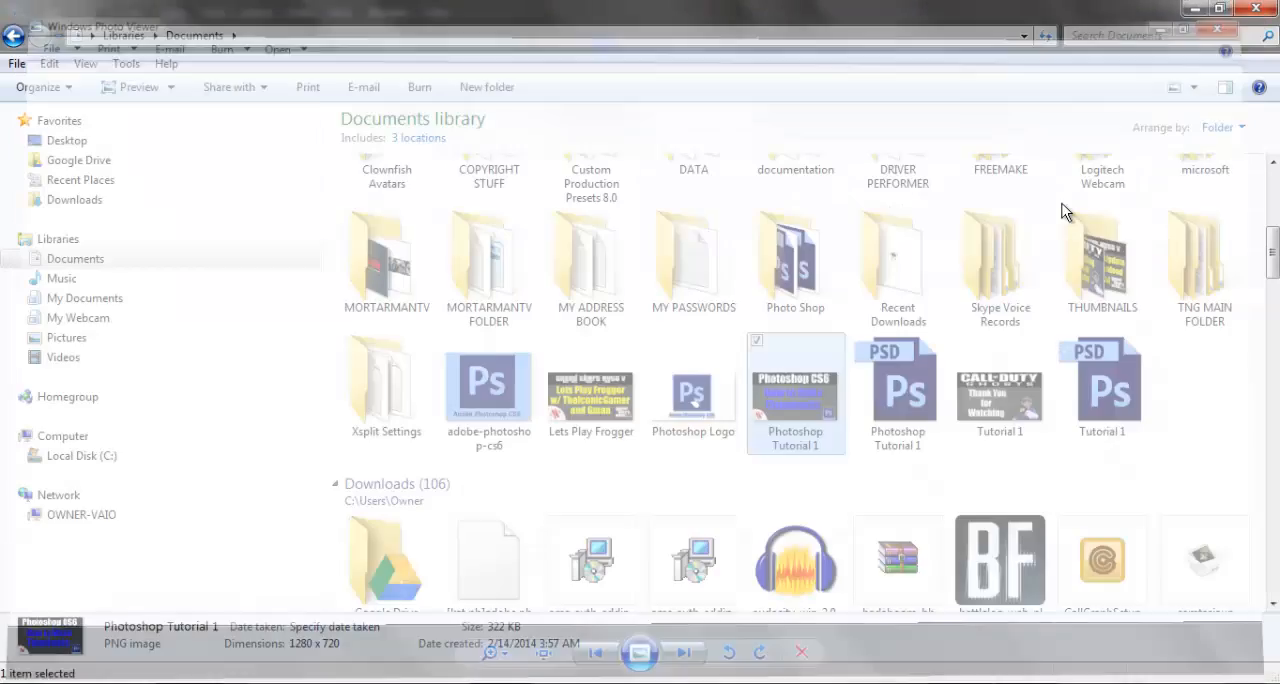
click(1252, 10)
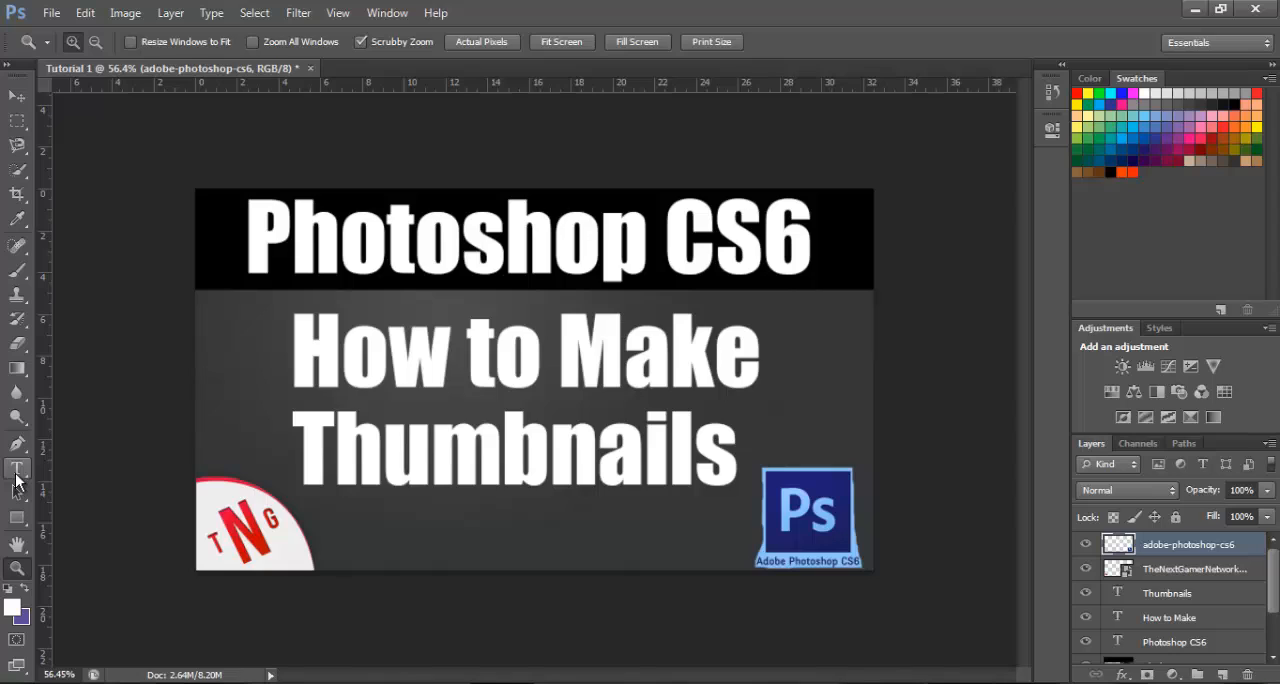
Open the "How to Make" title line for editing with the Type tool
click(17, 470)
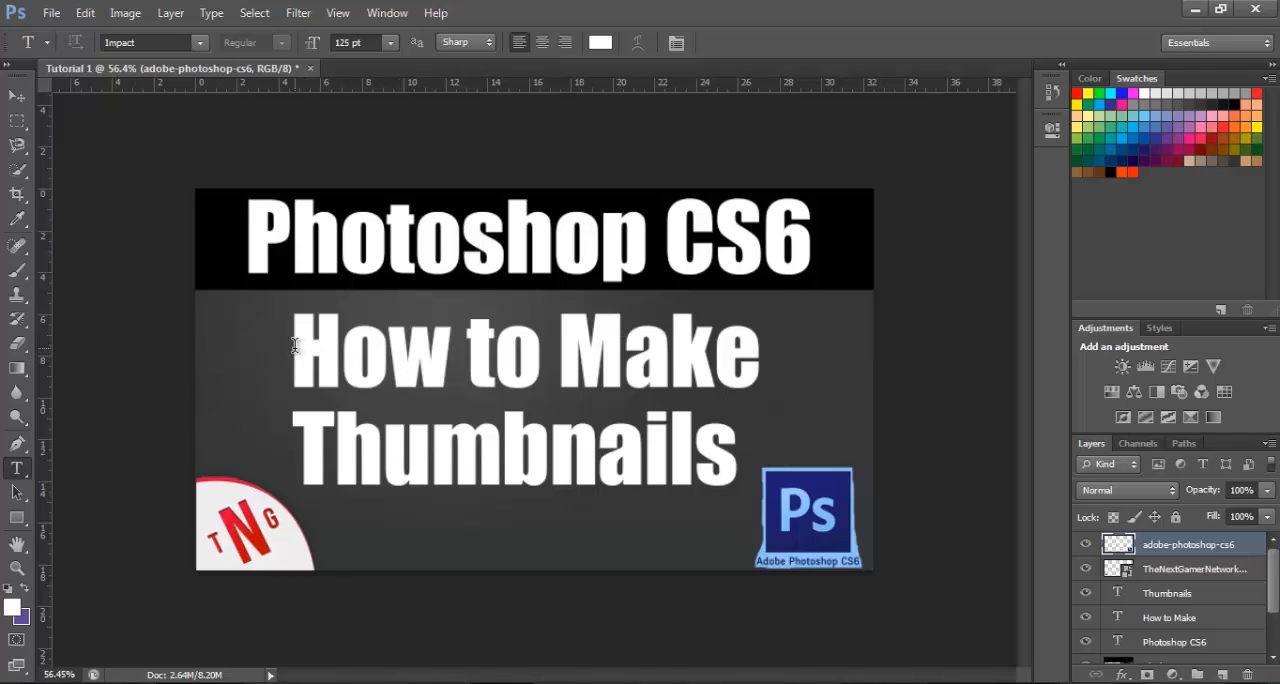
click(393, 345)
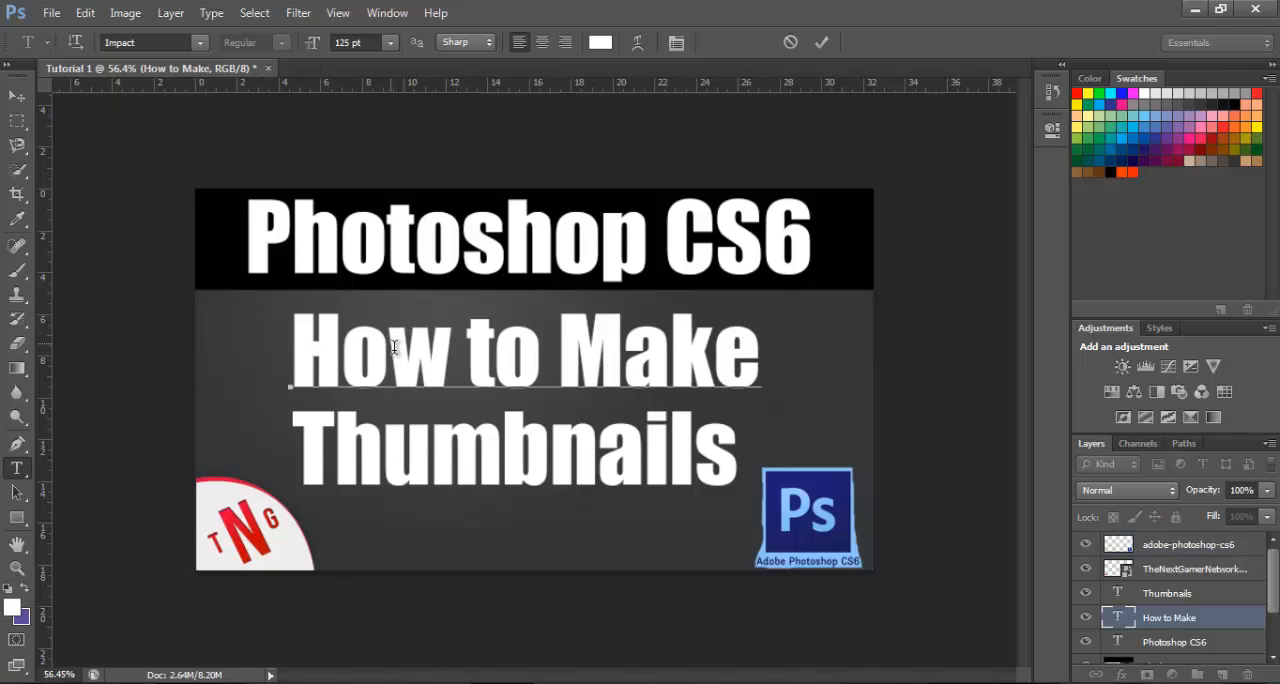